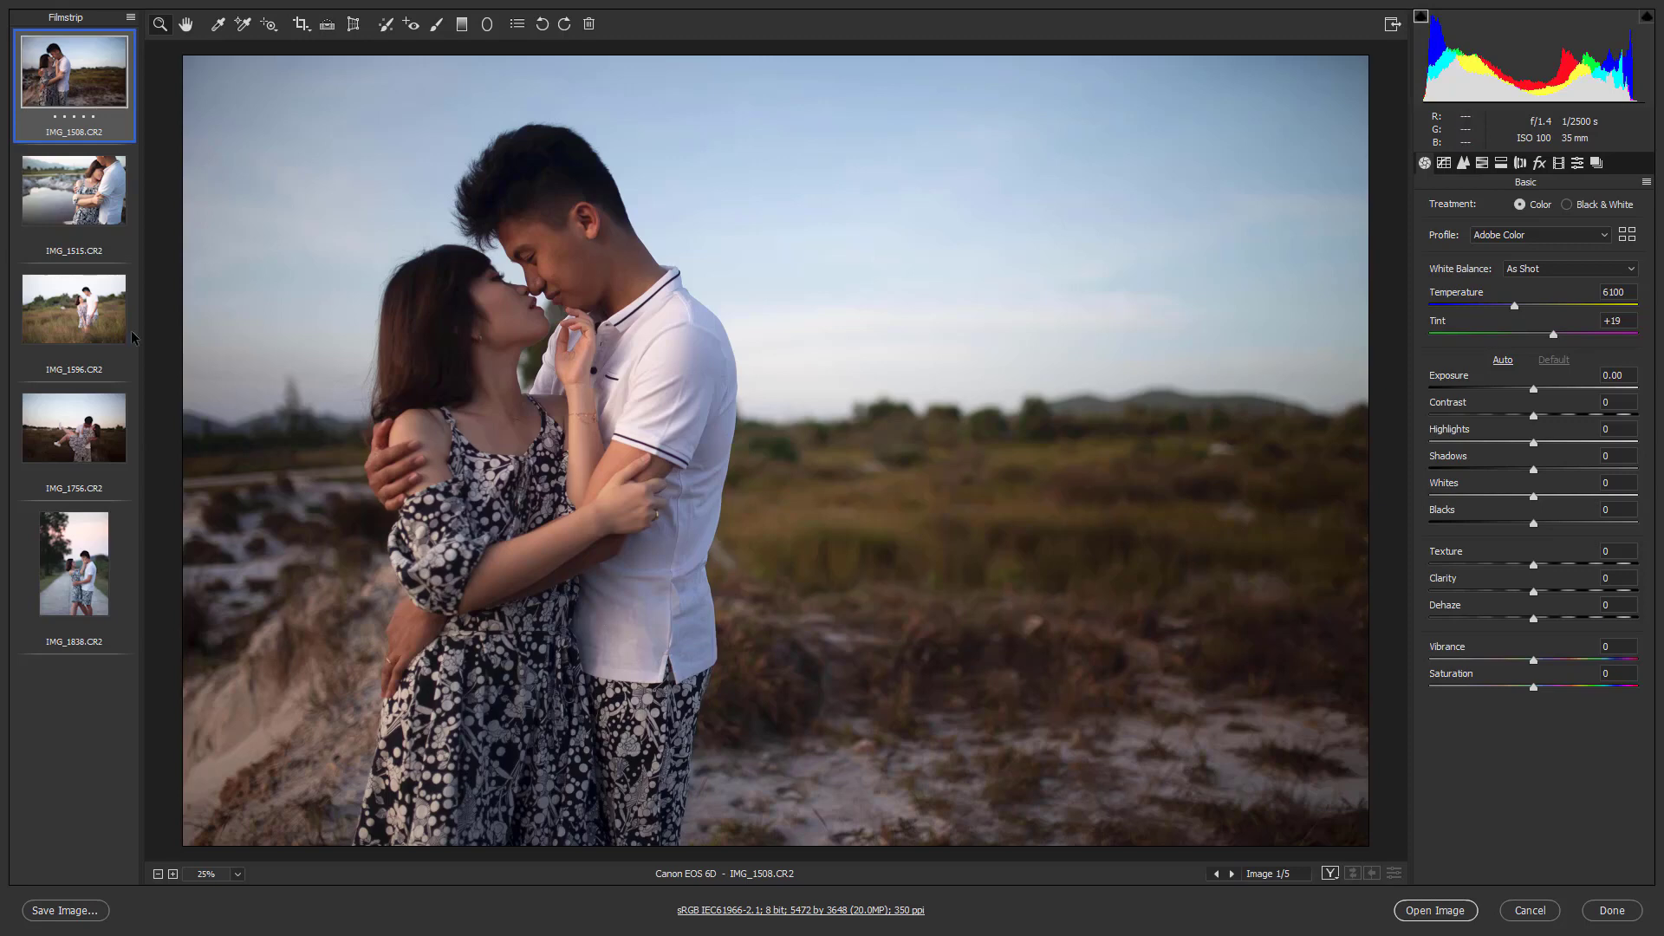
# - With all five photos selected, set Highlights -70, Shadows +34, Whites -13, Blacks +18, Texture -2, Clarity -7
pyautogui.hotkey('ctrl', 'a')
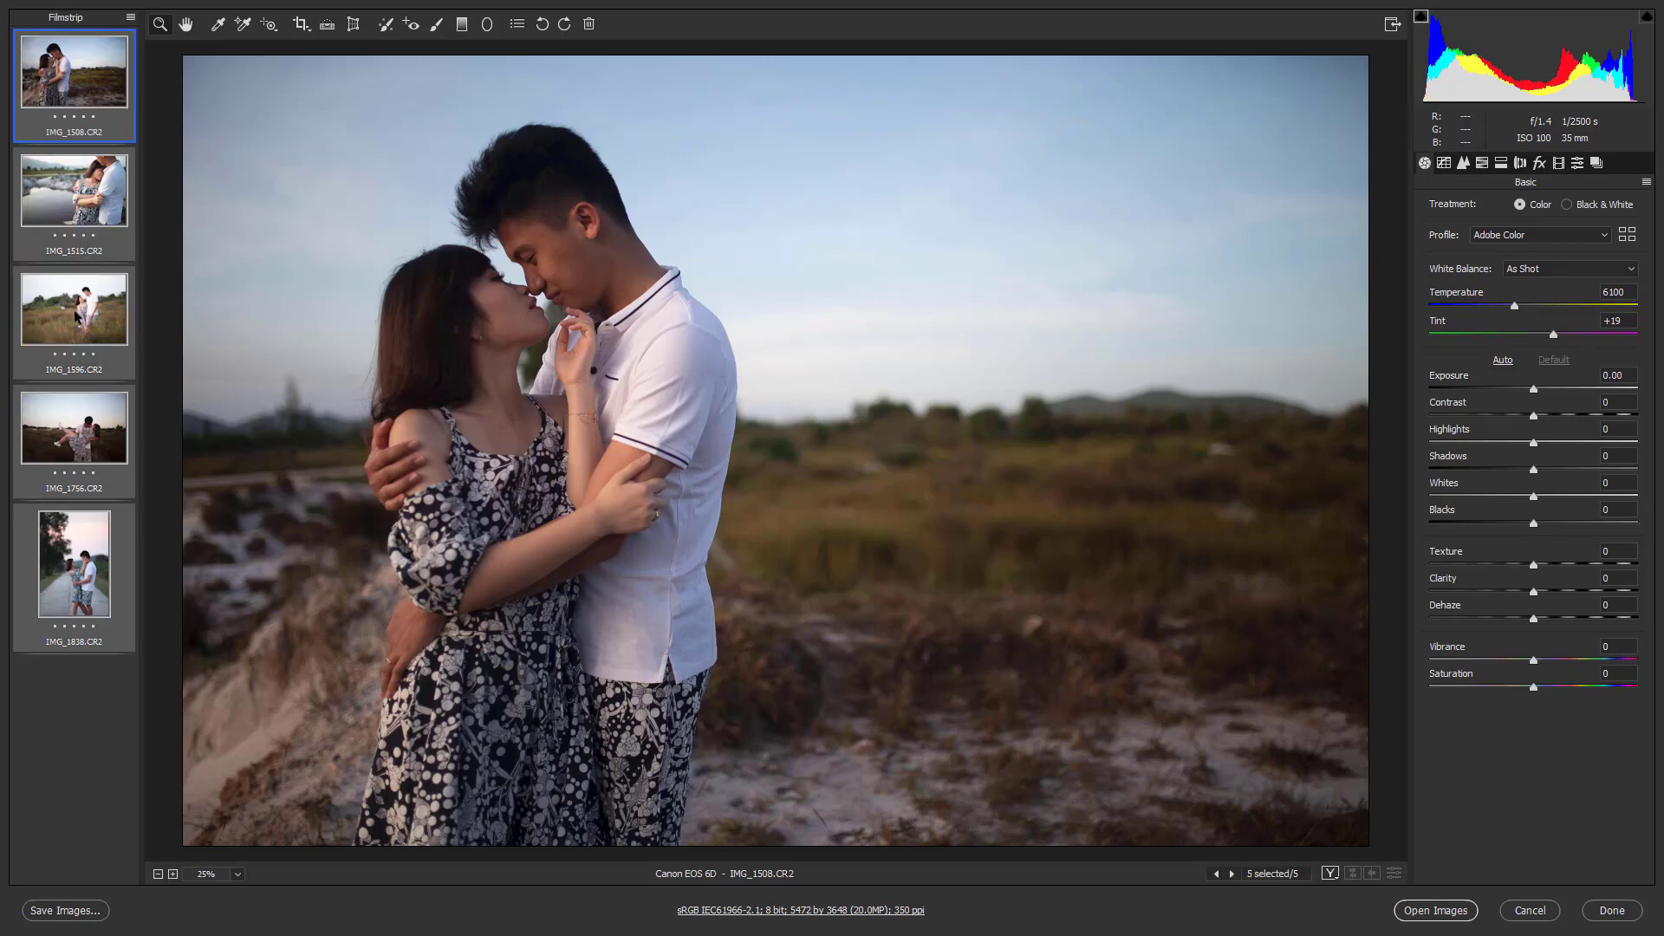
pyautogui.click(76, 317)
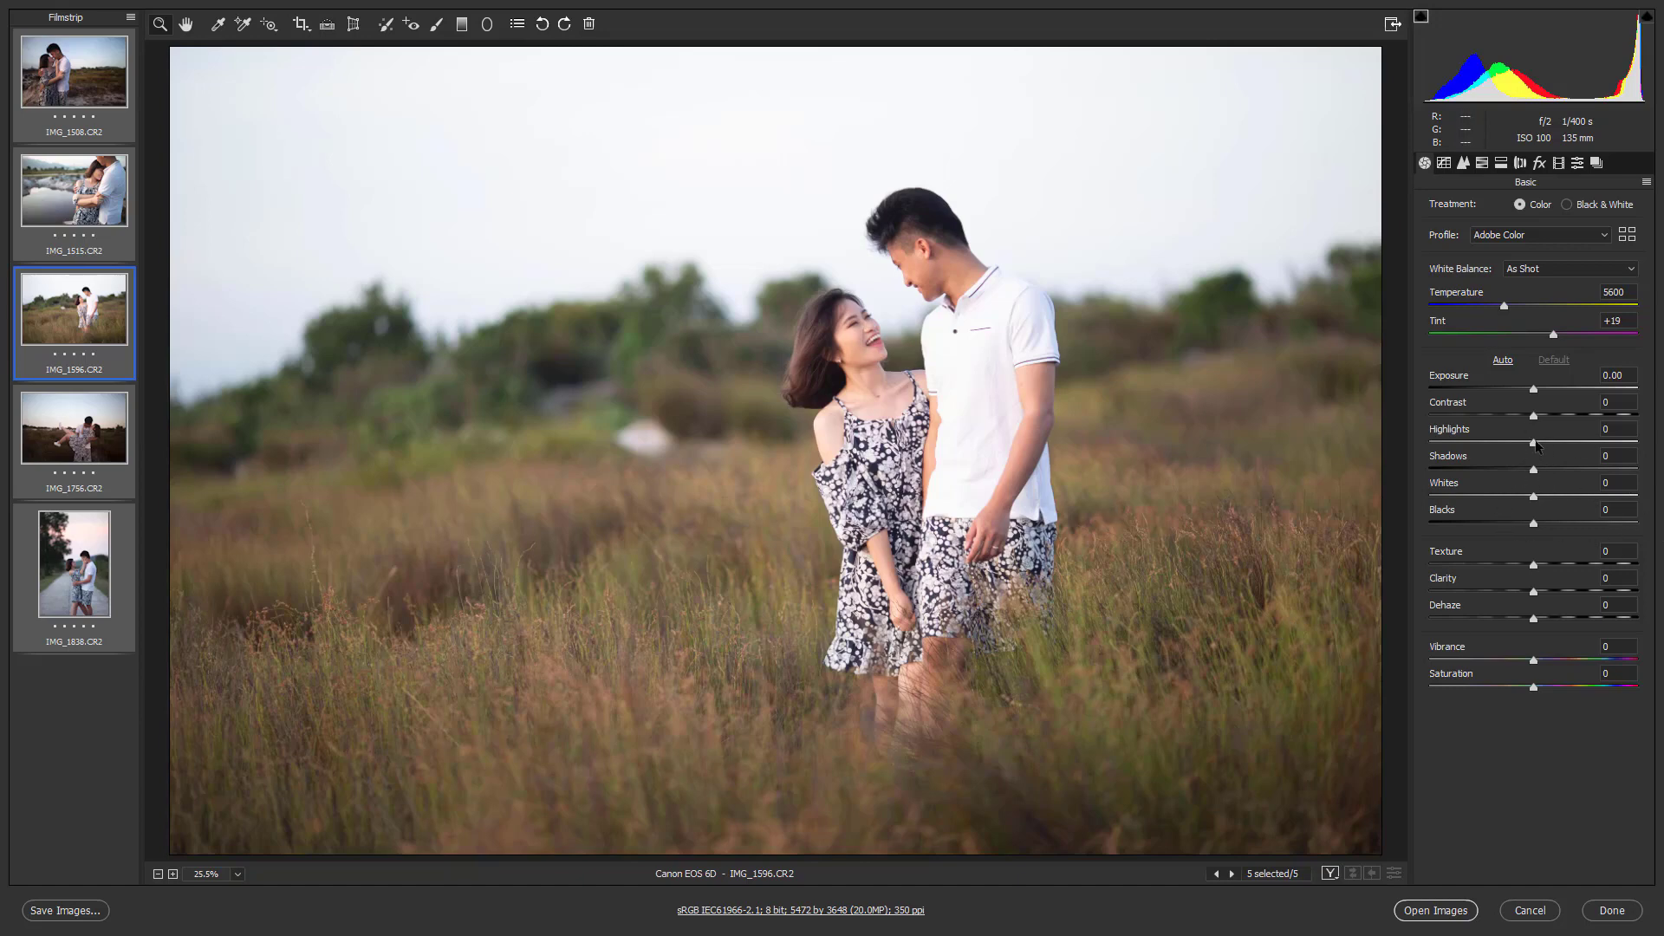
pyautogui.moveTo(1533, 443)
pyautogui.mouseDown()
pyautogui.moveTo(1443, 472)
pyautogui.moveTo(1554, 474)
pyautogui.mouseUp()
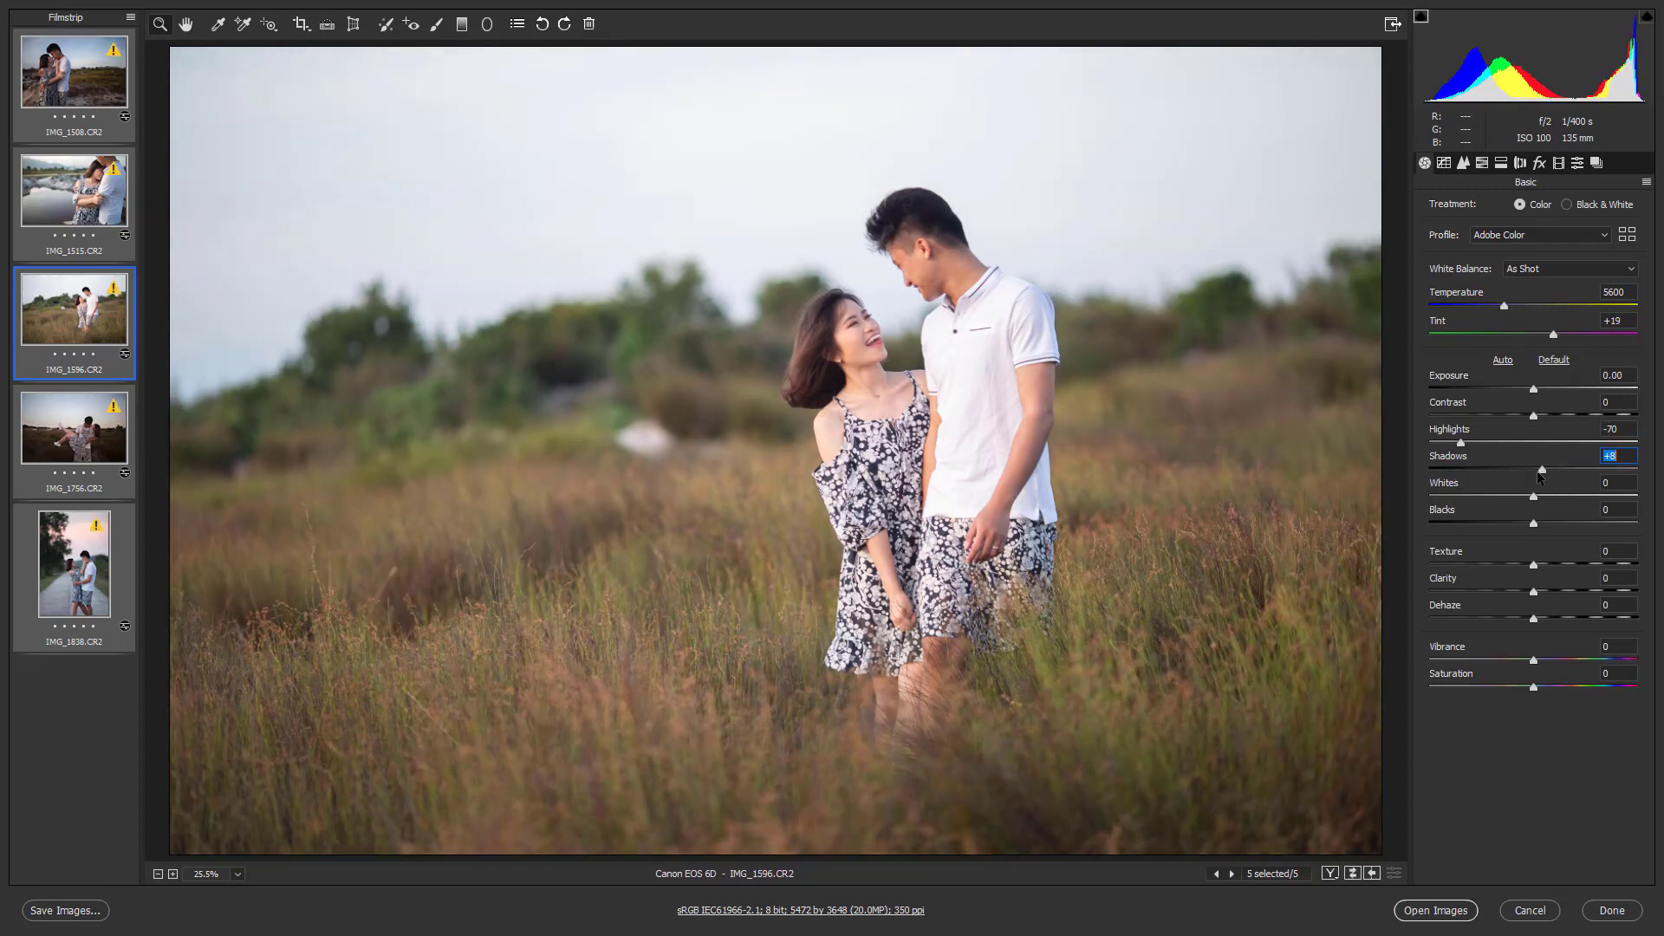
pyautogui.moveTo(1554, 474); pyautogui.dragTo(1567, 476)
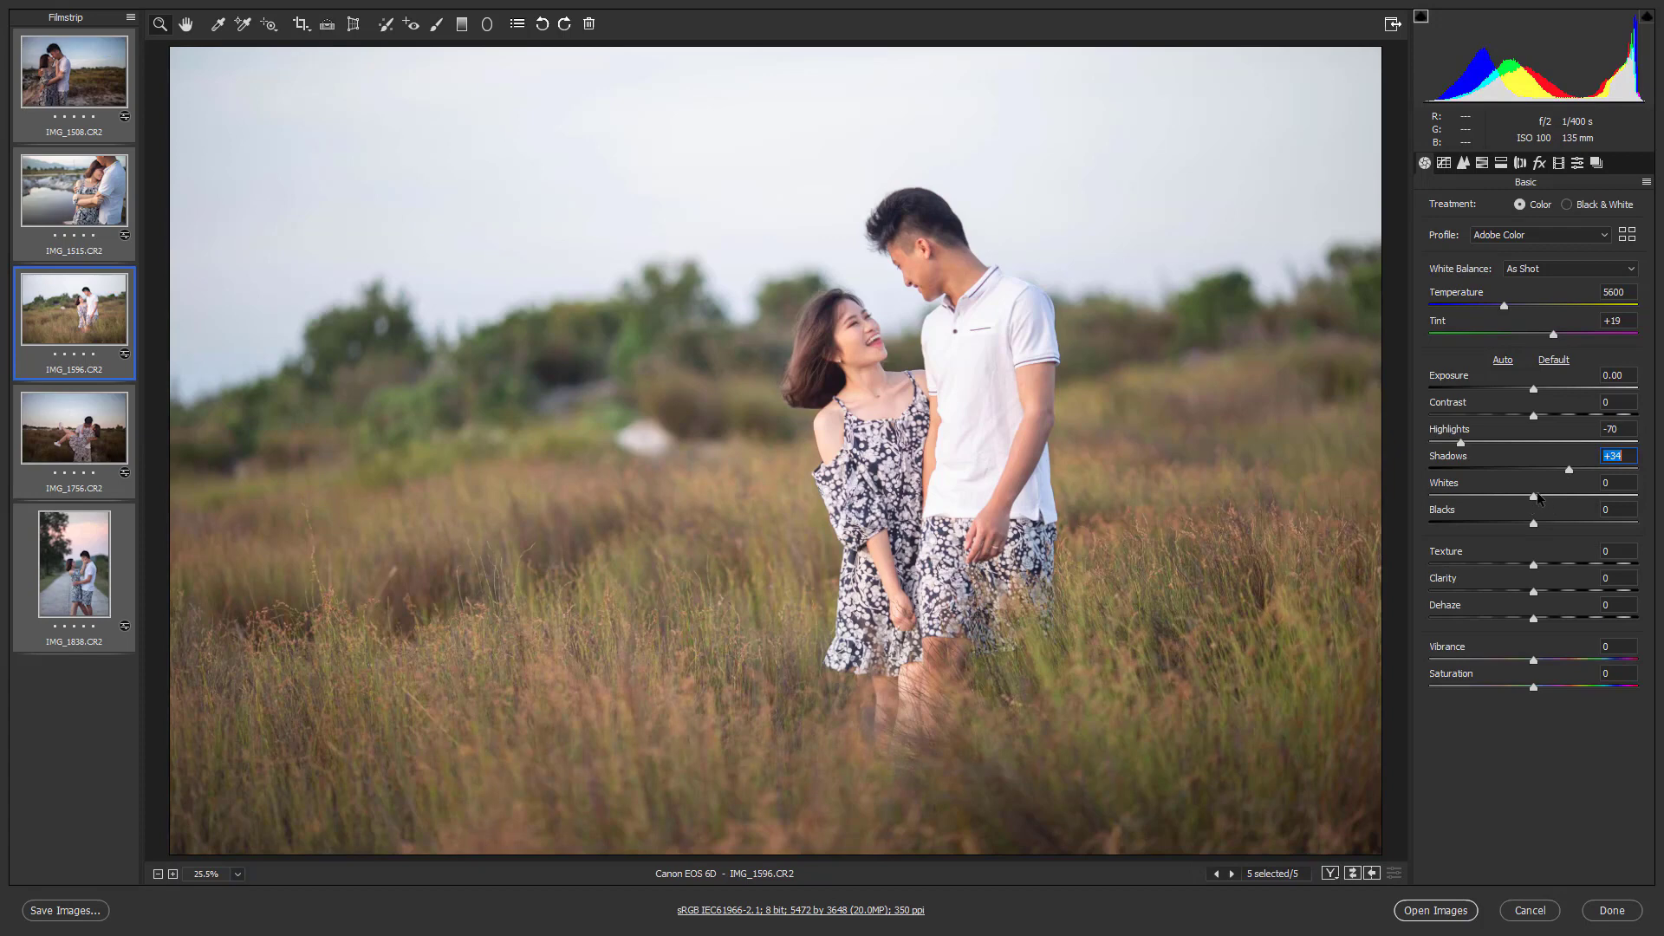
pyautogui.press('Tab')
pyautogui.moveTo(1534, 501); pyautogui.dragTo(1520, 516)
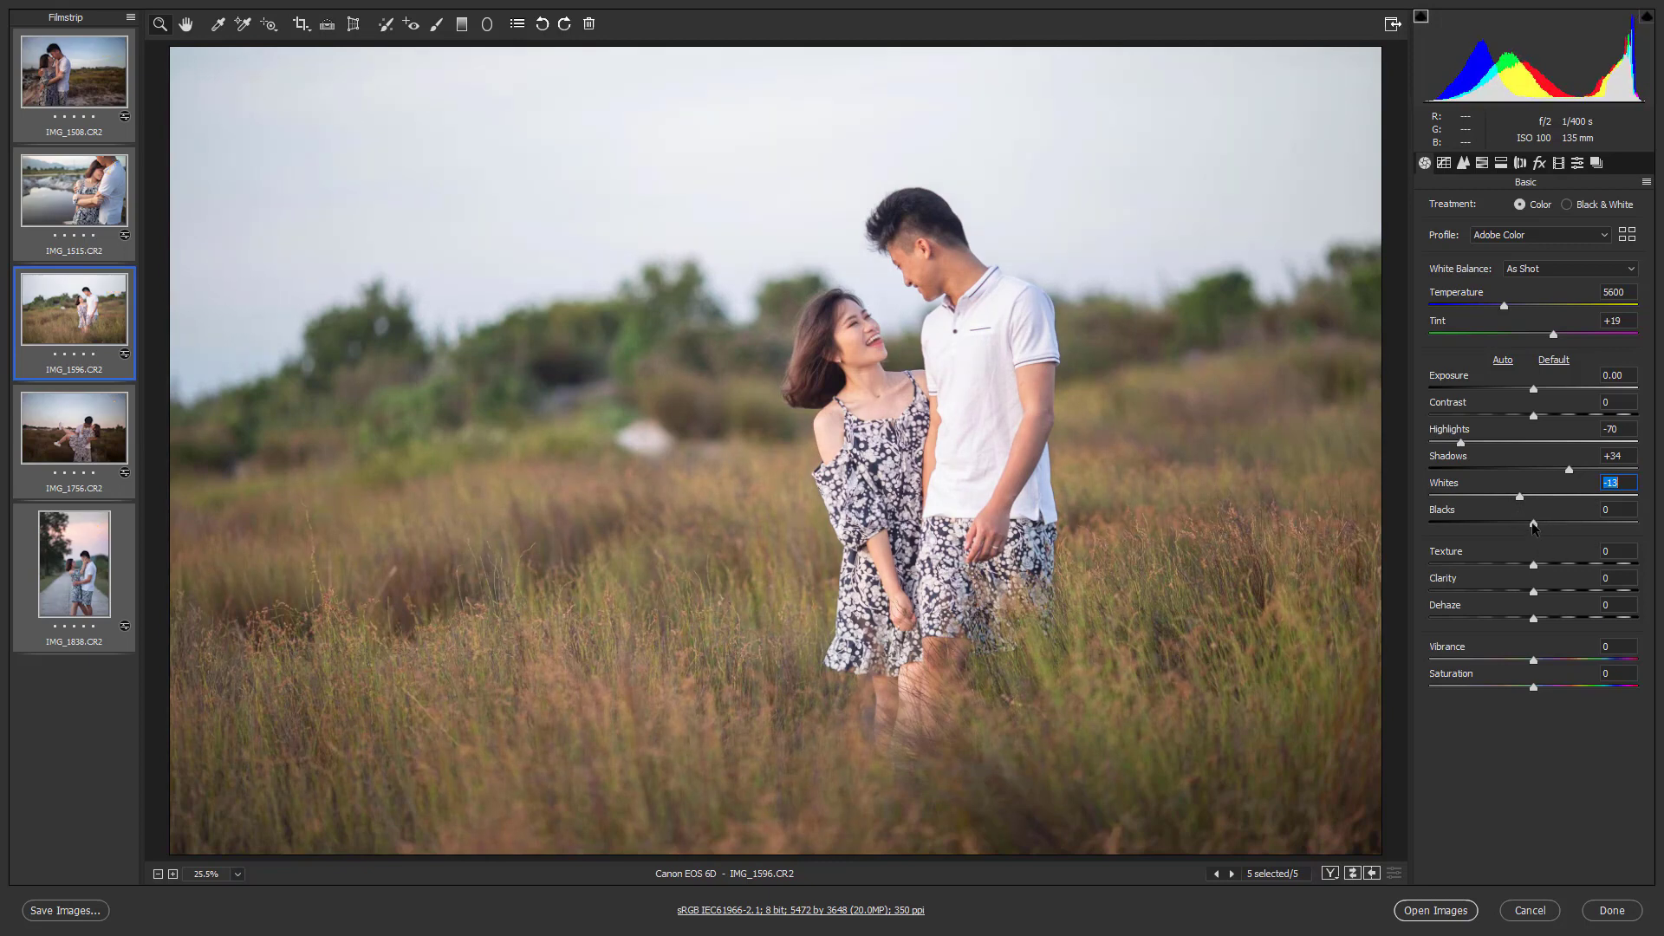
pyautogui.moveTo(1533, 523)
pyautogui.mouseDown()
pyautogui.moveTo(1580, 524)
pyautogui.moveTo(1552, 527)
pyautogui.mouseUp()
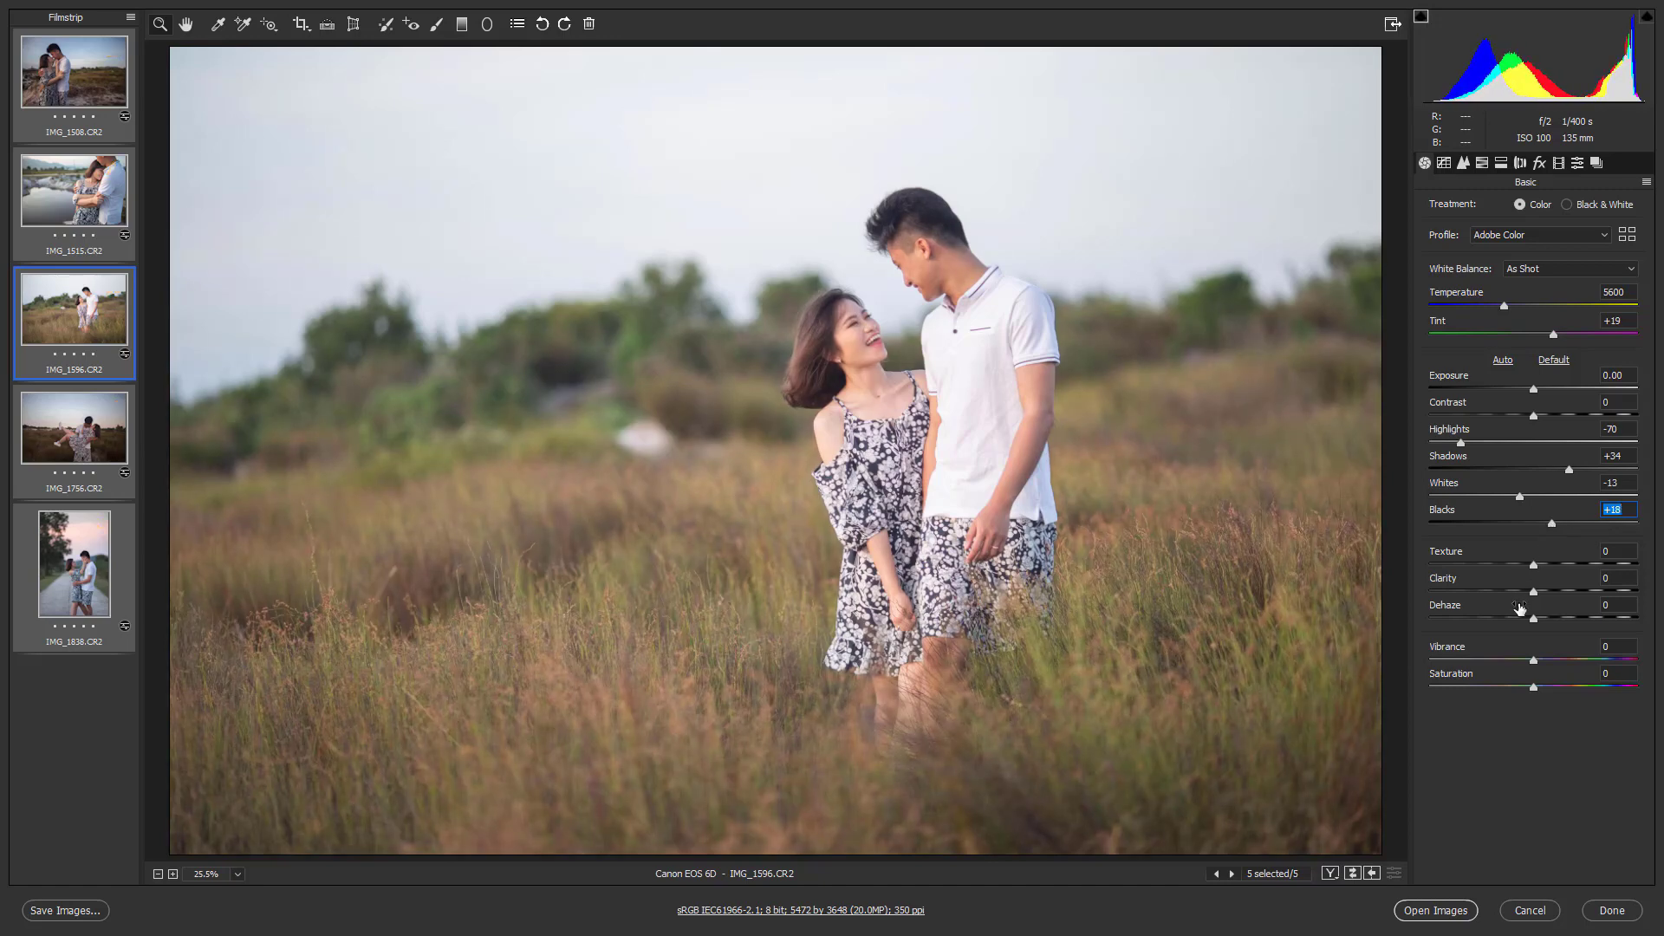
pyautogui.moveTo(1533, 592); pyautogui.dragTo(1532, 567)
# - Leave Saturation at 0 and warm the white balance Temperature to 7450
pyautogui.moveTo(1537, 688); pyautogui.dragTo(1527, 694)
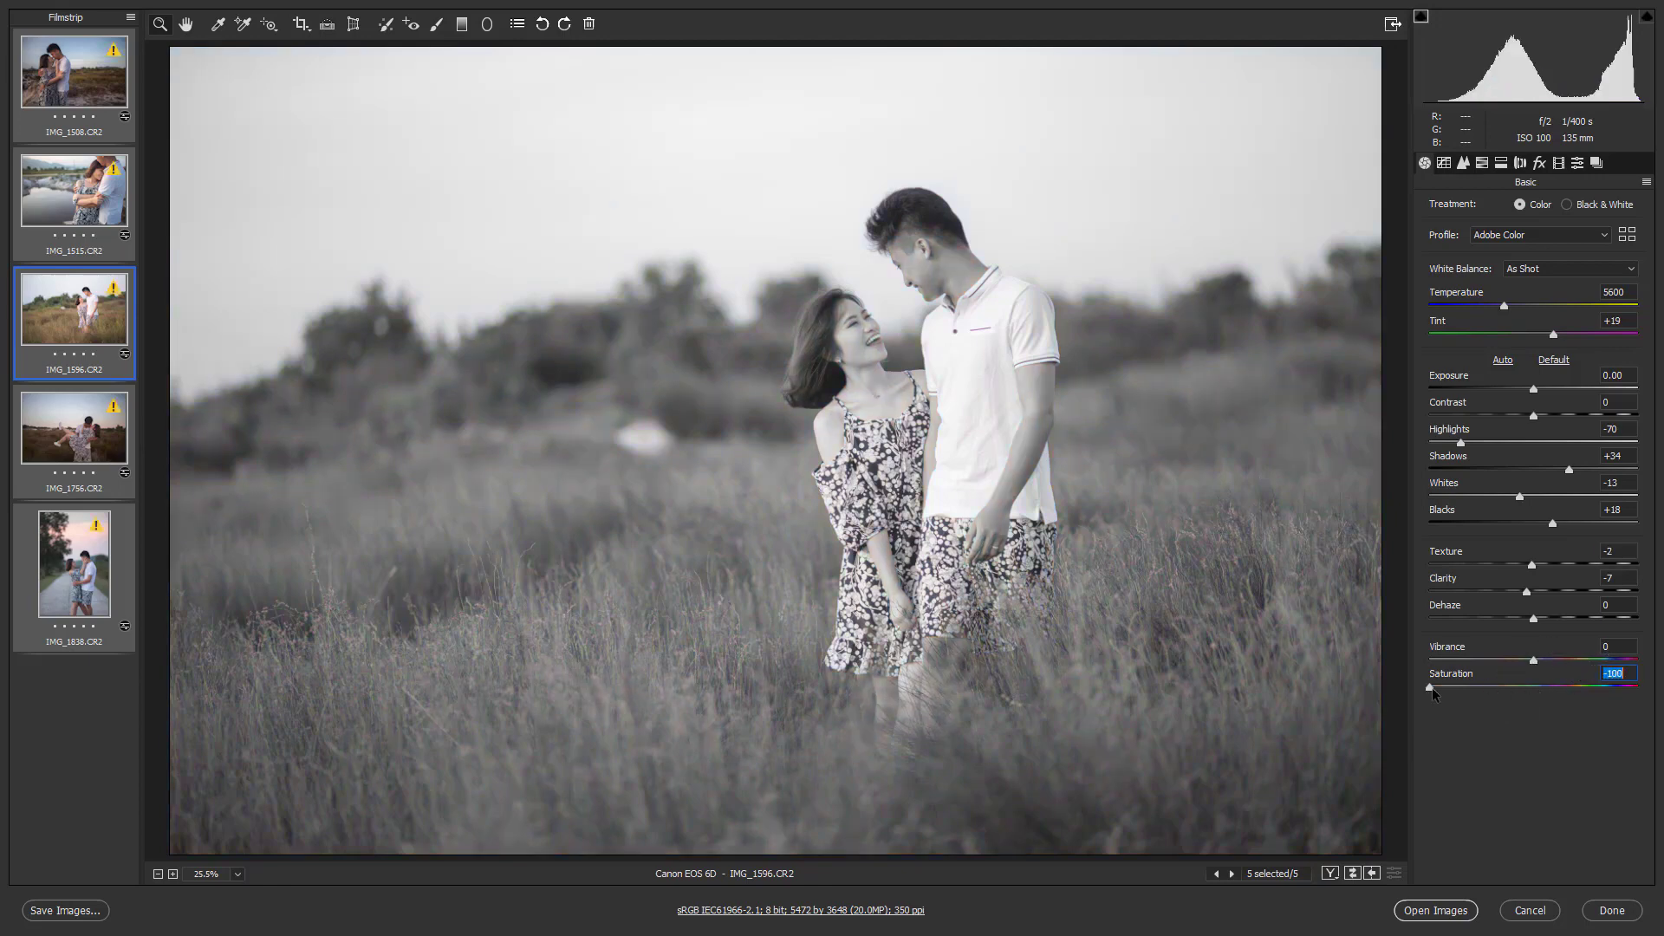
pyautogui.press('Down')
pyautogui.press('Down')
pyautogui.press('Down')
pyautogui.press('Down')
pyautogui.press('Down')
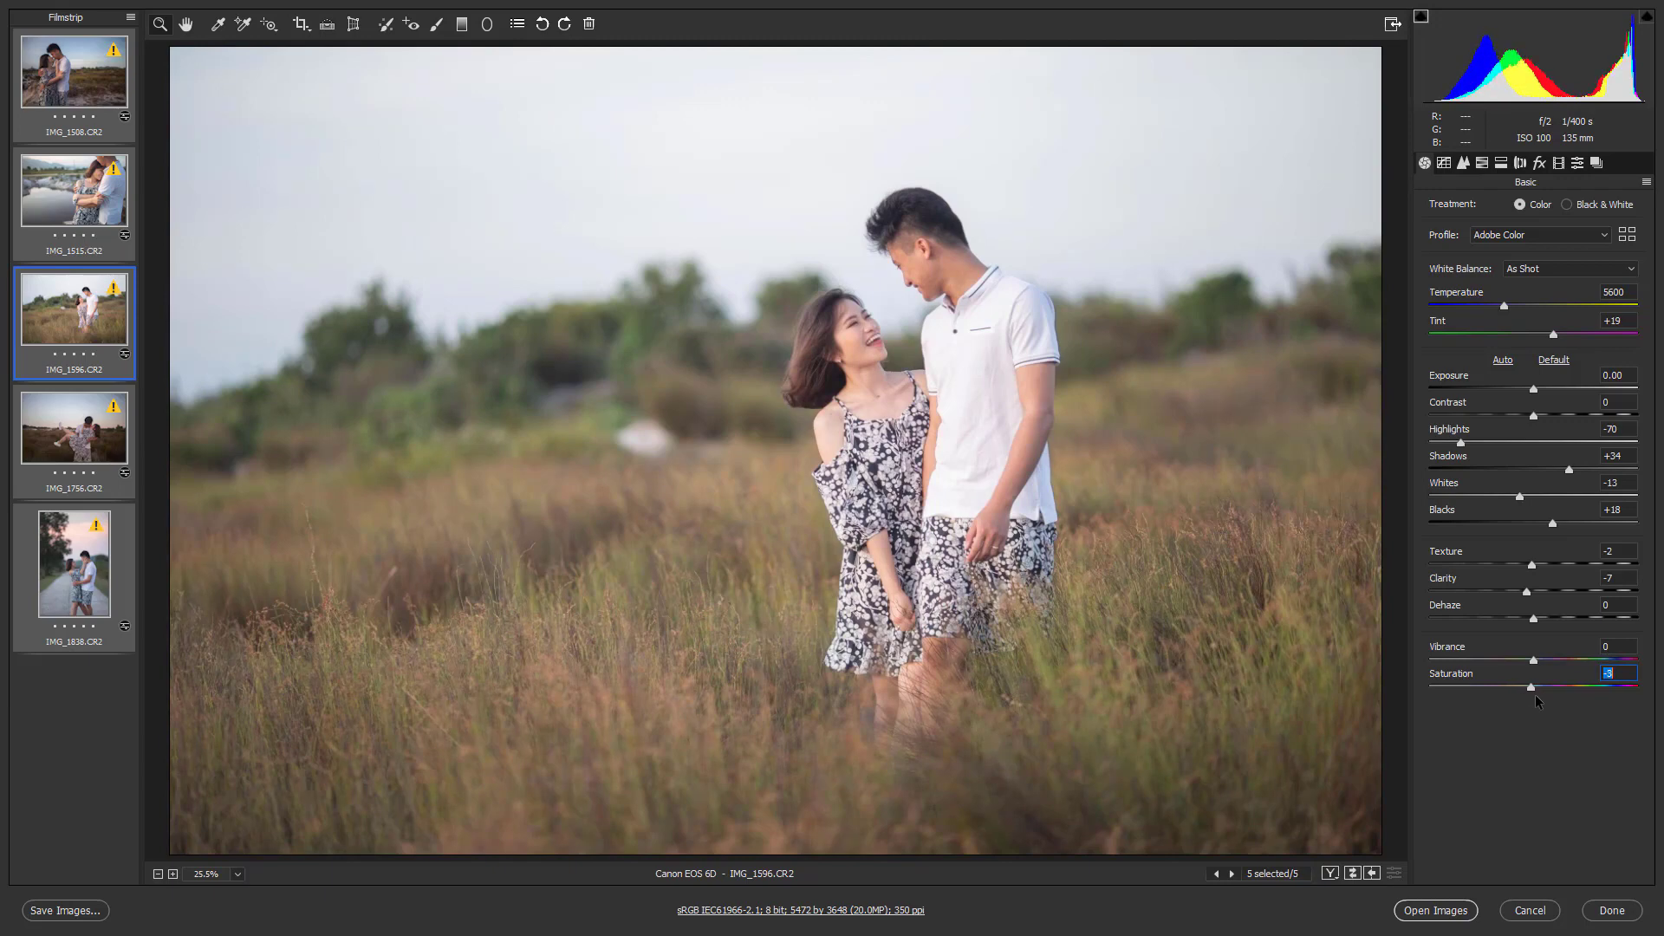
pyautogui.write('0')
pyautogui.moveTo(1505, 308); pyautogui.dragTo(1547, 314)
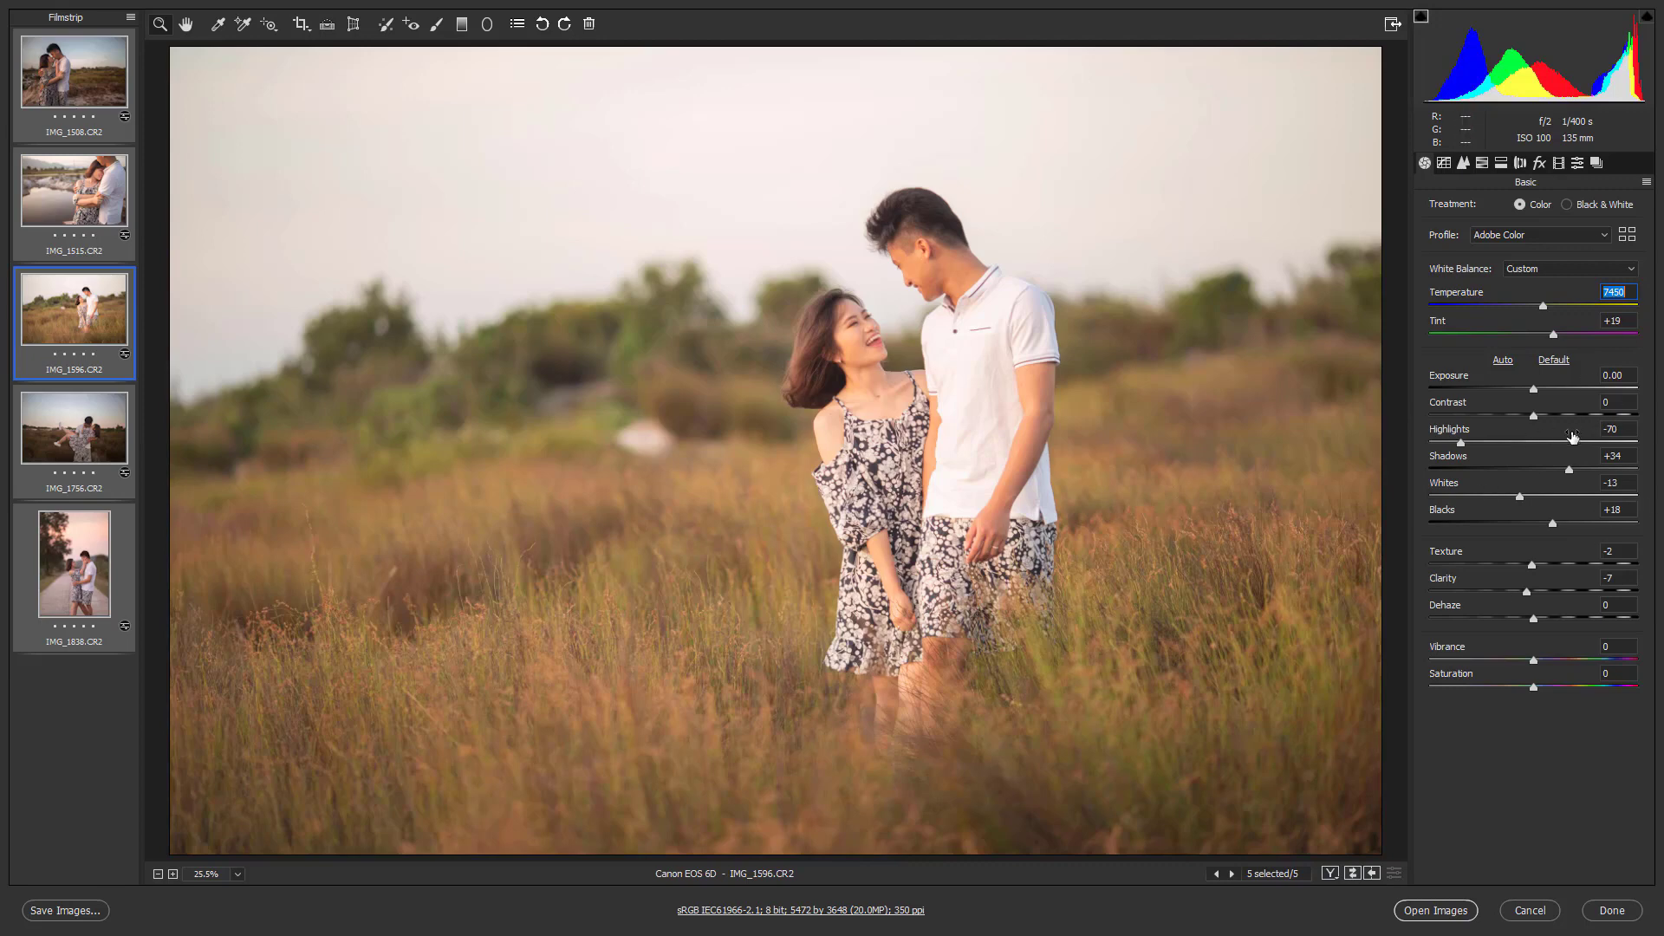
# - In HSL Luminance, raise Oranges to +8 and lower Blues to -16
pyautogui.click(1523, 167)
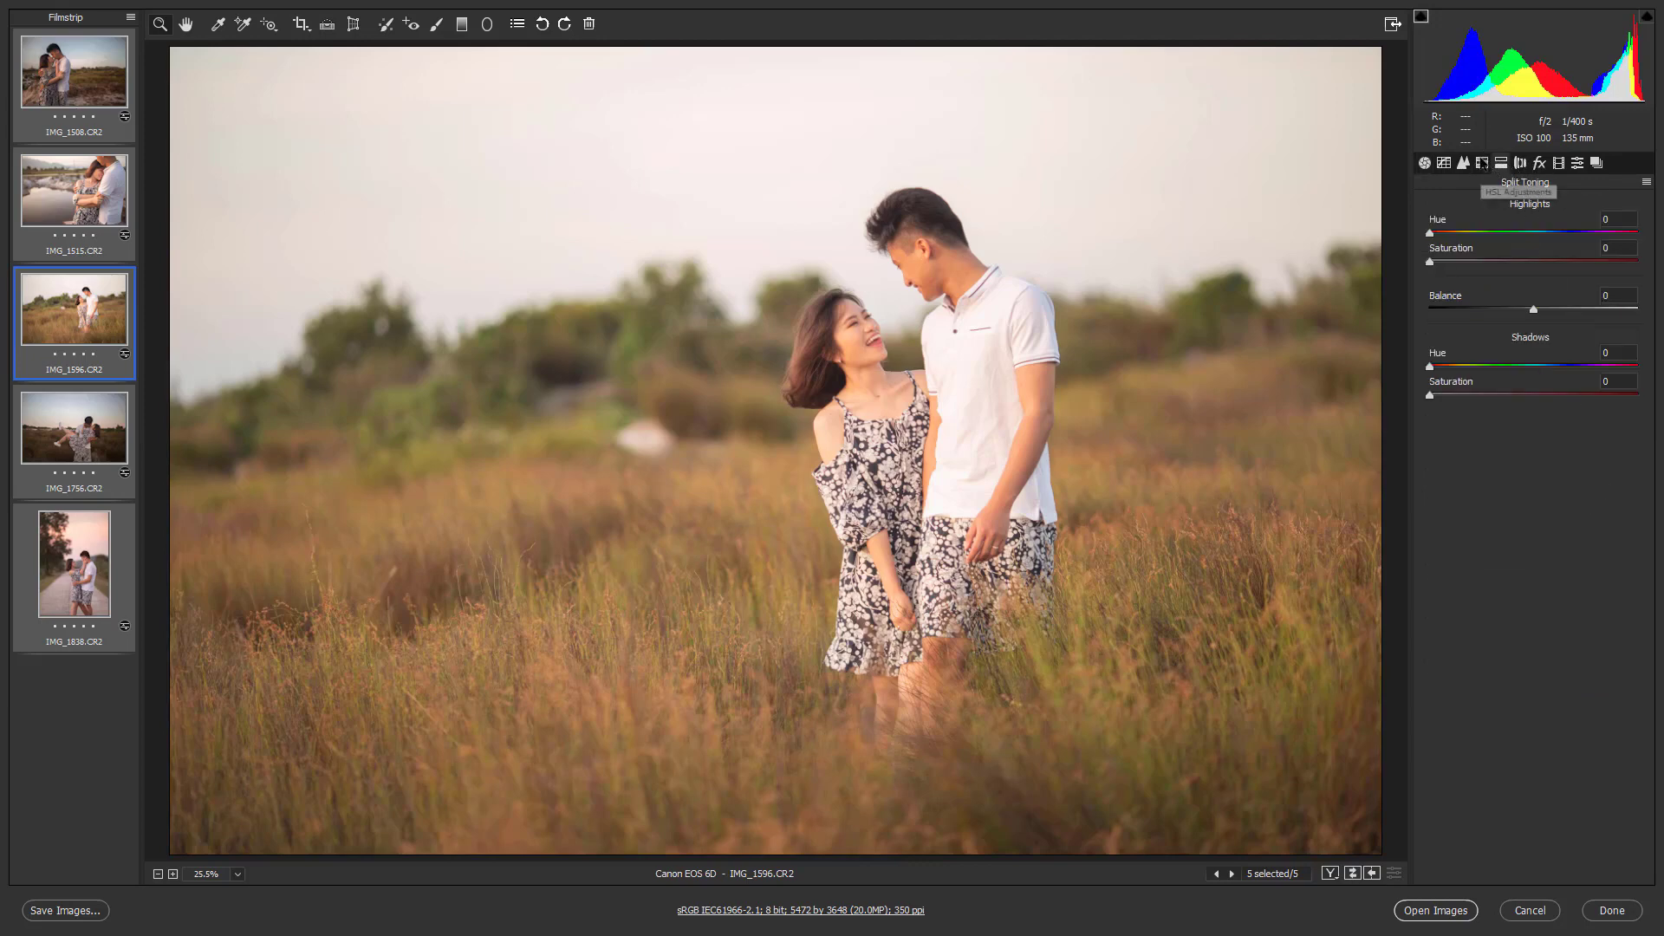
pyautogui.click(1482, 163)
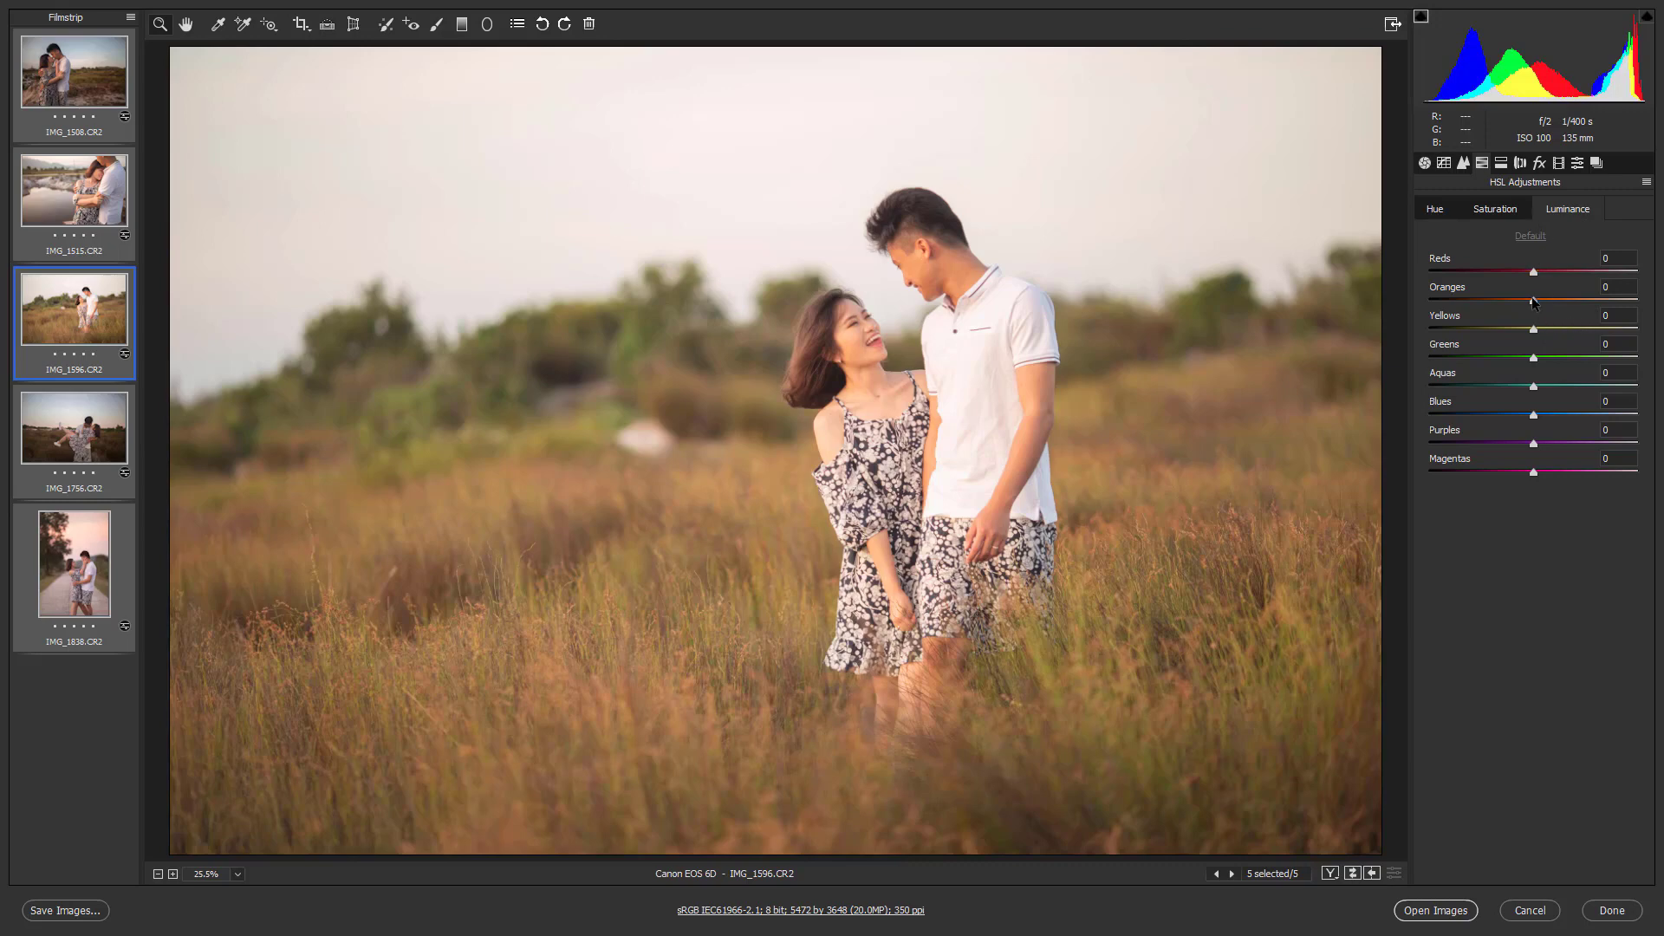
pyautogui.moveTo(1533, 299); pyautogui.dragTo(1544, 304)
pyautogui.moveTo(1532, 416); pyautogui.dragTo(1523, 419)
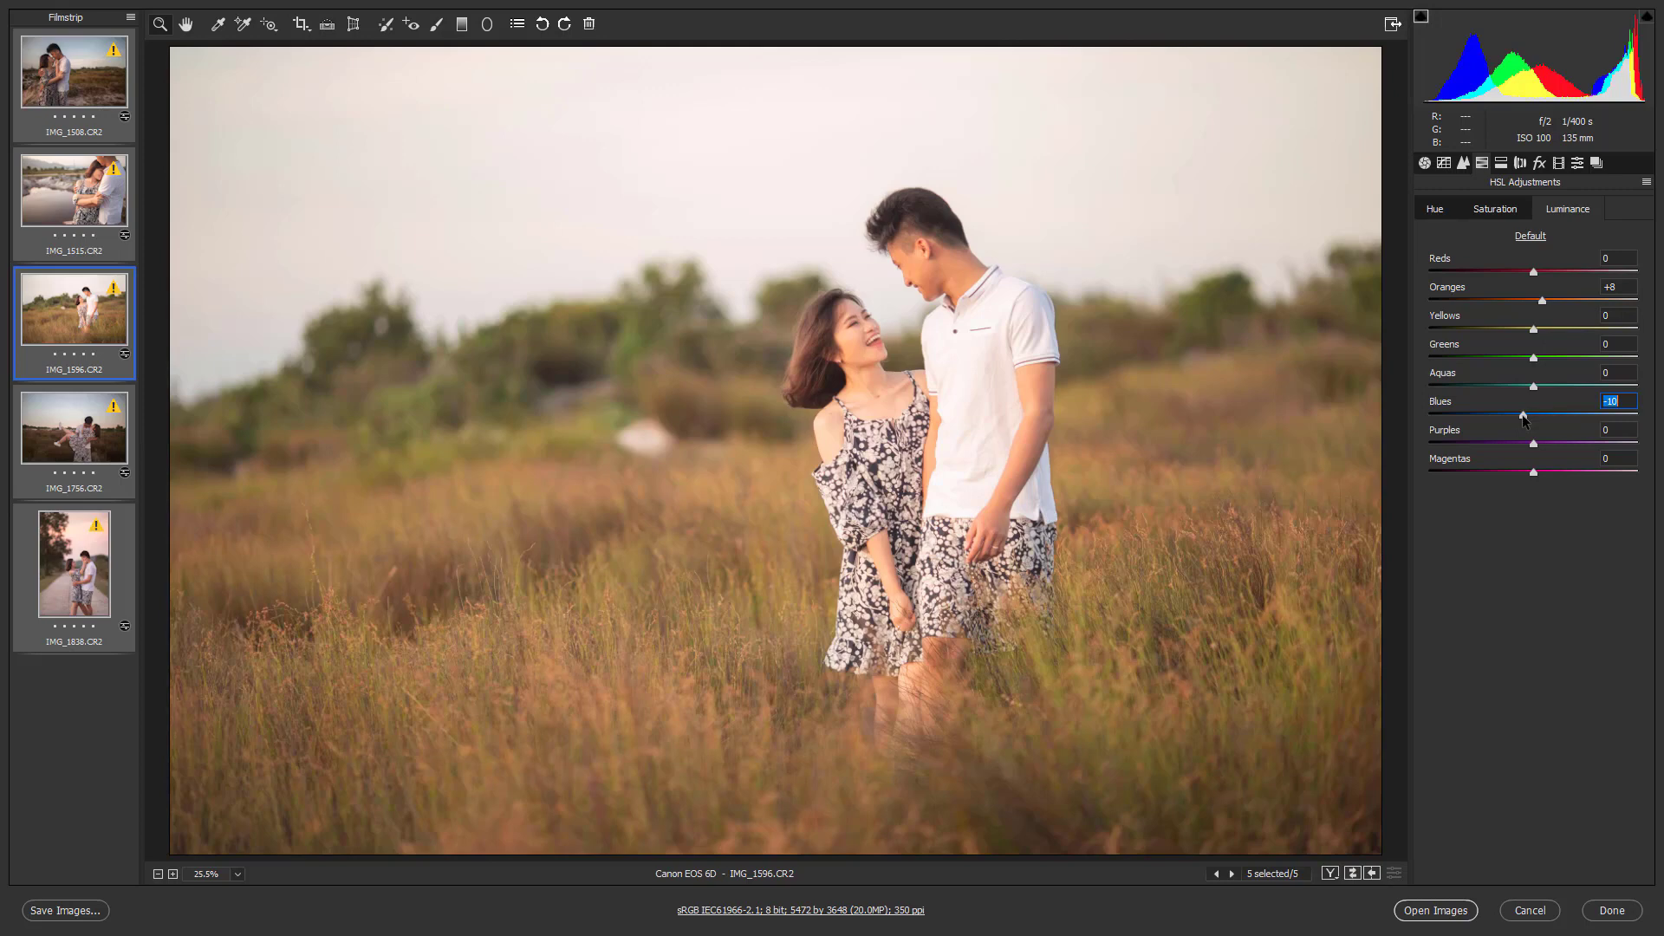
pyautogui.moveTo(1524, 420); pyautogui.dragTo(1522, 420)
# - In HSL Saturation, set Yellows -65, Oranges -9, Reds +10 and Blues +4
pyautogui.click(1498, 211)
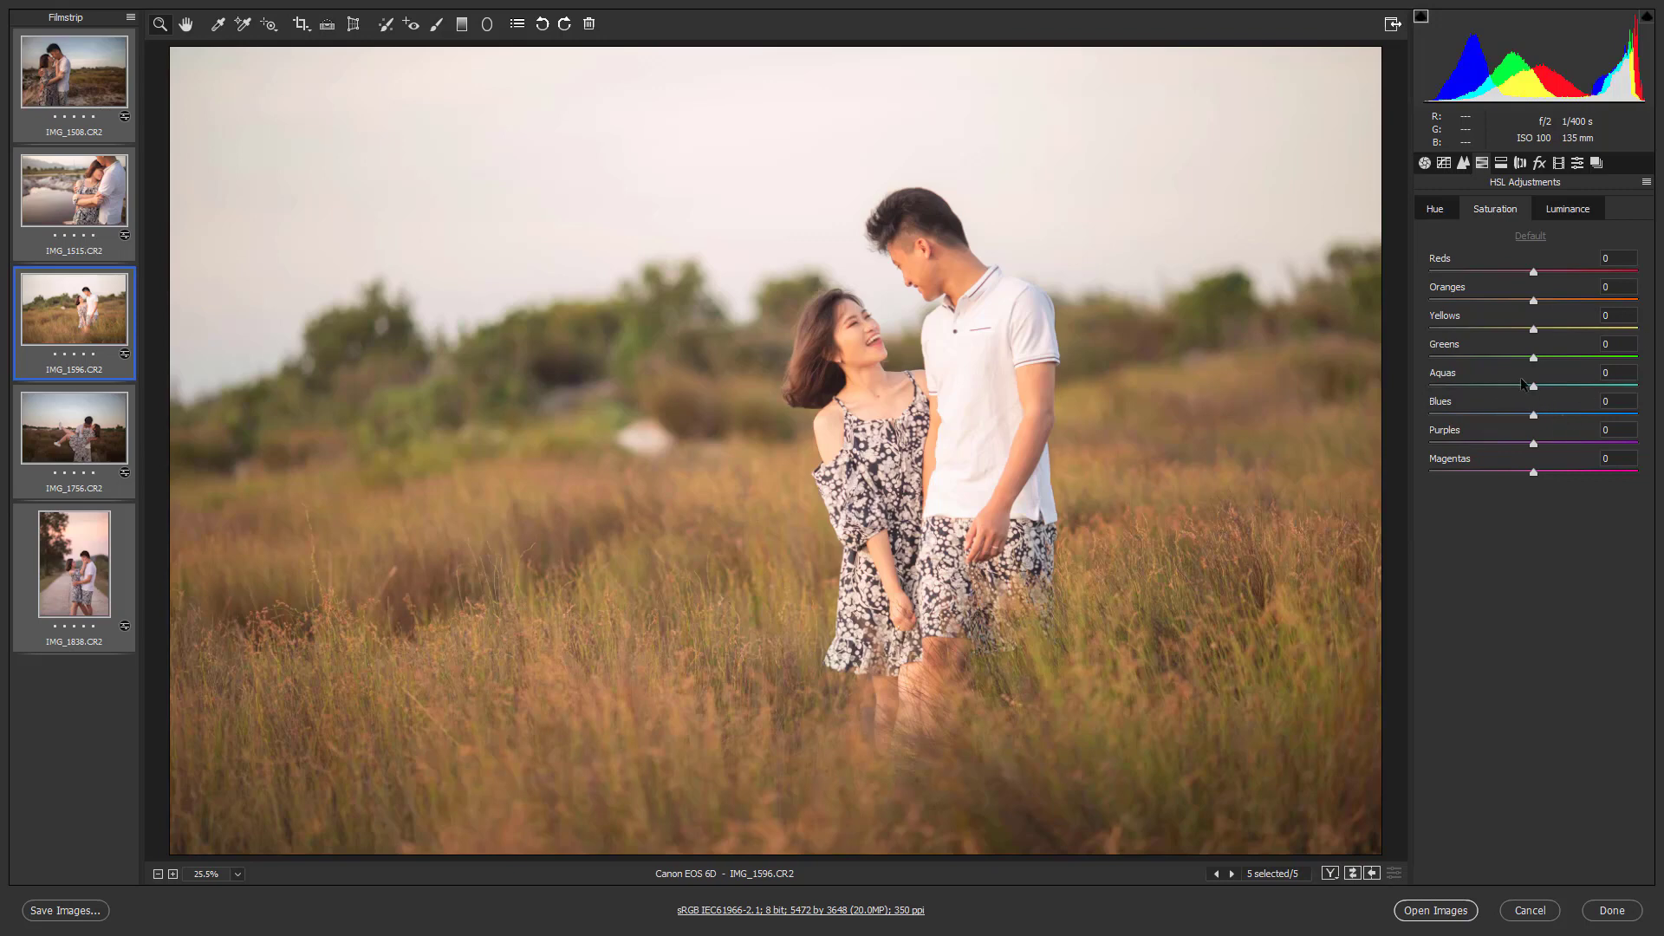
pyautogui.moveTo(1533, 330)
pyautogui.mouseDown()
pyautogui.moveTo(1478, 331)
pyautogui.moveTo(1492, 346)
pyautogui.moveTo(1459, 354)
pyautogui.mouseUp()
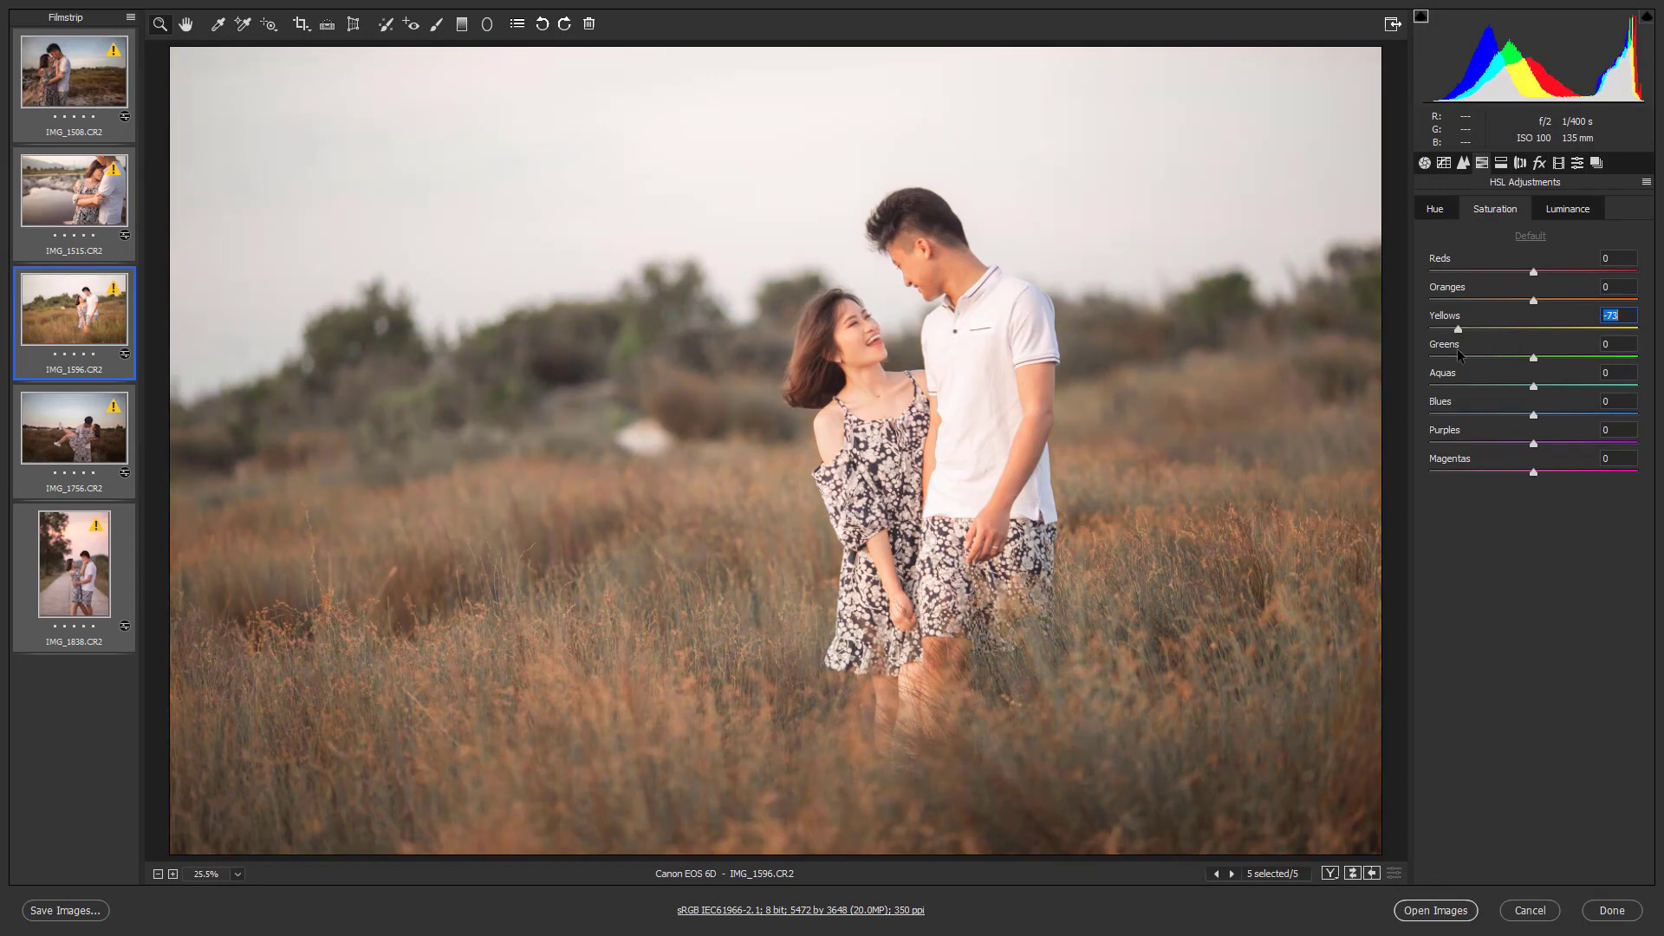
pyautogui.moveTo(1458, 354); pyautogui.dragTo(1465, 352)
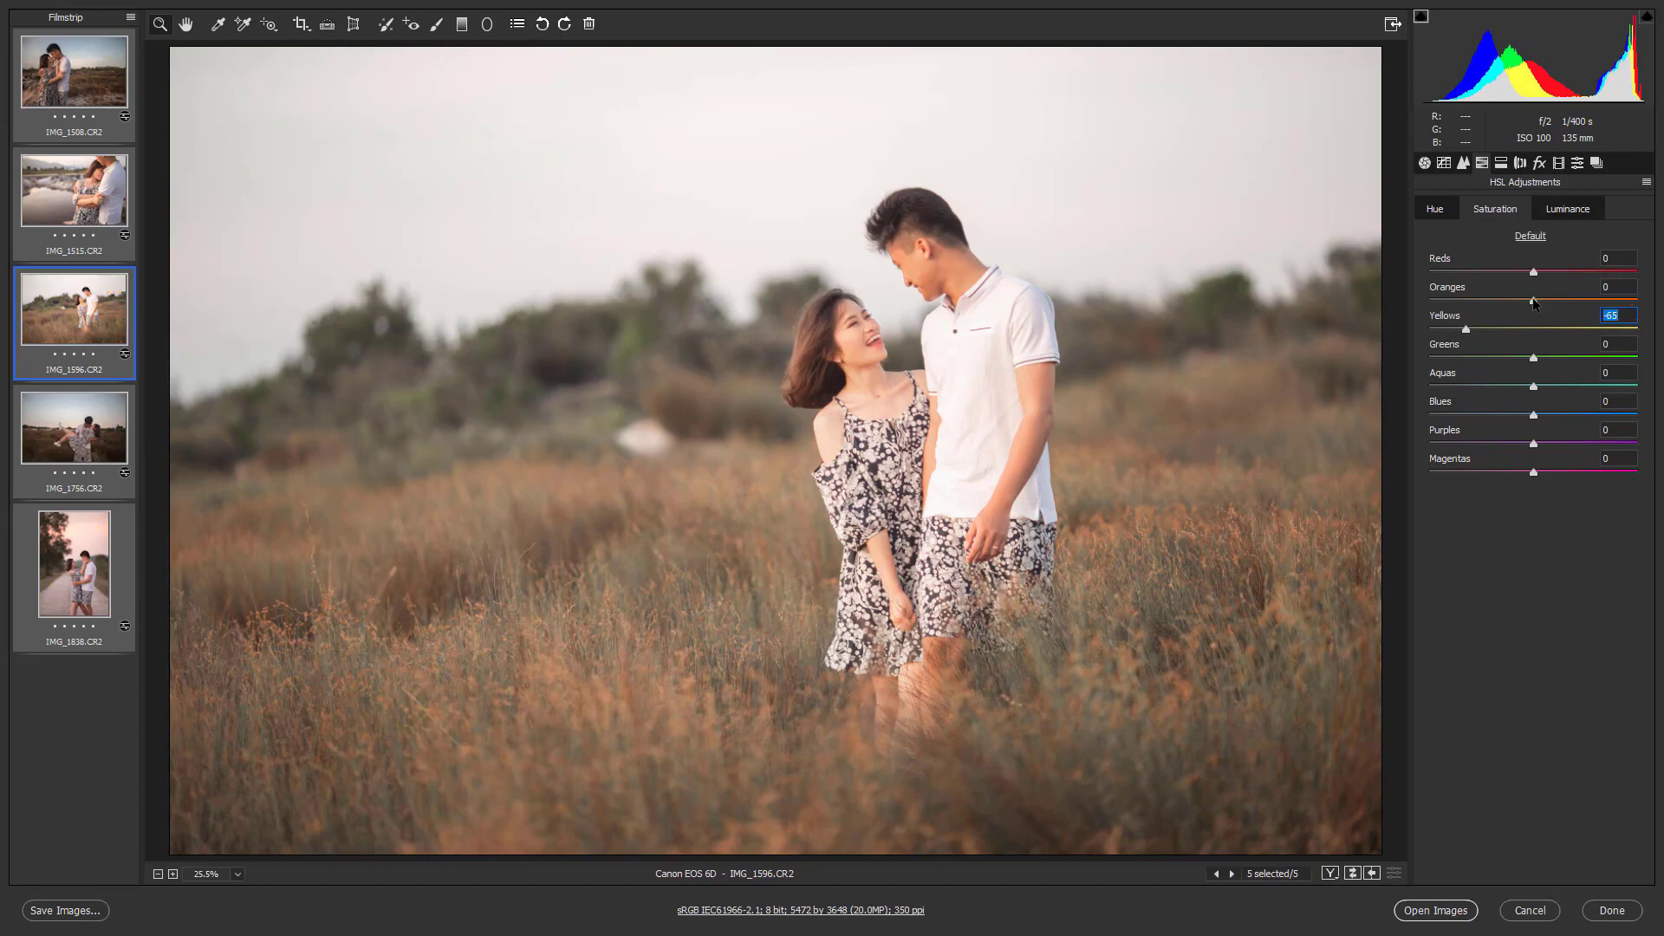
pyautogui.moveTo(1533, 300); pyautogui.dragTo(1523, 301)
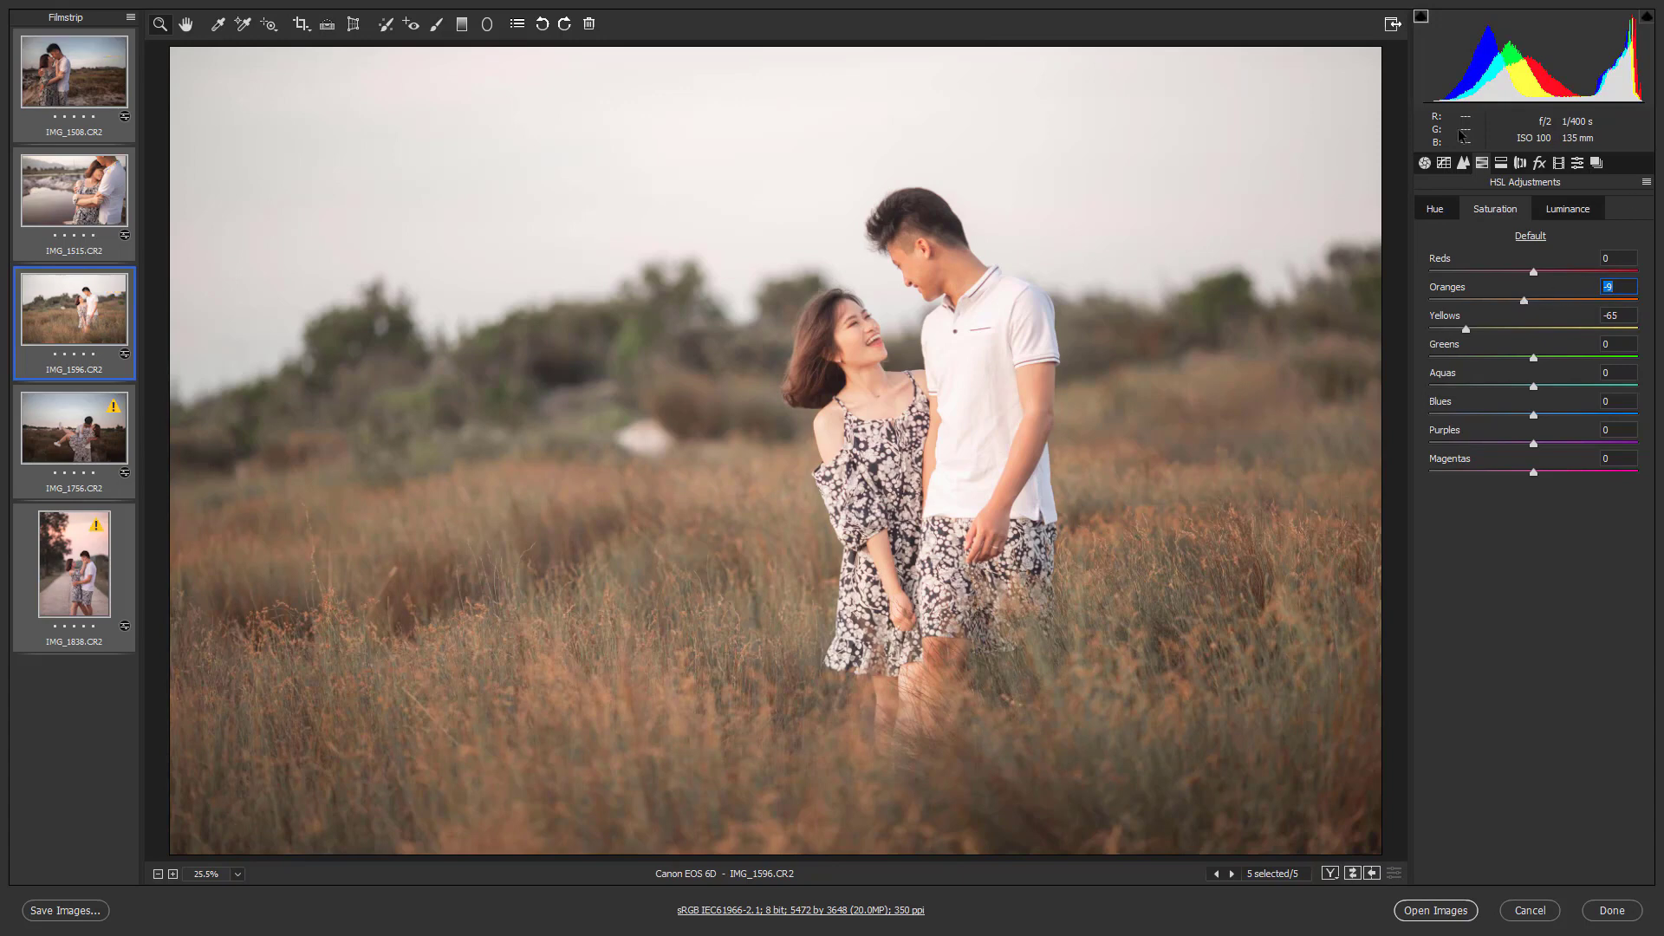
pyautogui.moveTo(1530, 301)
pyautogui.mouseDown()
pyautogui.moveTo(1546, 301)
pyautogui.moveTo(1522, 305)
pyautogui.mouseUp()
pyautogui.click(1508, 302)
pyautogui.moveTo(1523, 311); pyautogui.dragTo(1524, 313)
pyautogui.moveTo(1534, 274)
pyautogui.mouseDown()
pyautogui.moveTo(1566, 274)
pyautogui.moveTo(1542, 274)
pyautogui.mouseUp()
pyautogui.moveTo(1533, 415)
pyautogui.mouseDown()
pyautogui.moveTo(1583, 415)
pyautogui.moveTo(1543, 429)
pyautogui.mouseUp()
pyautogui.moveTo(1541, 418); pyautogui.dragTo(1539, 419)
# - In HSL Hue, set Reds to -3 and Blues to -5
pyautogui.click(1437, 209)
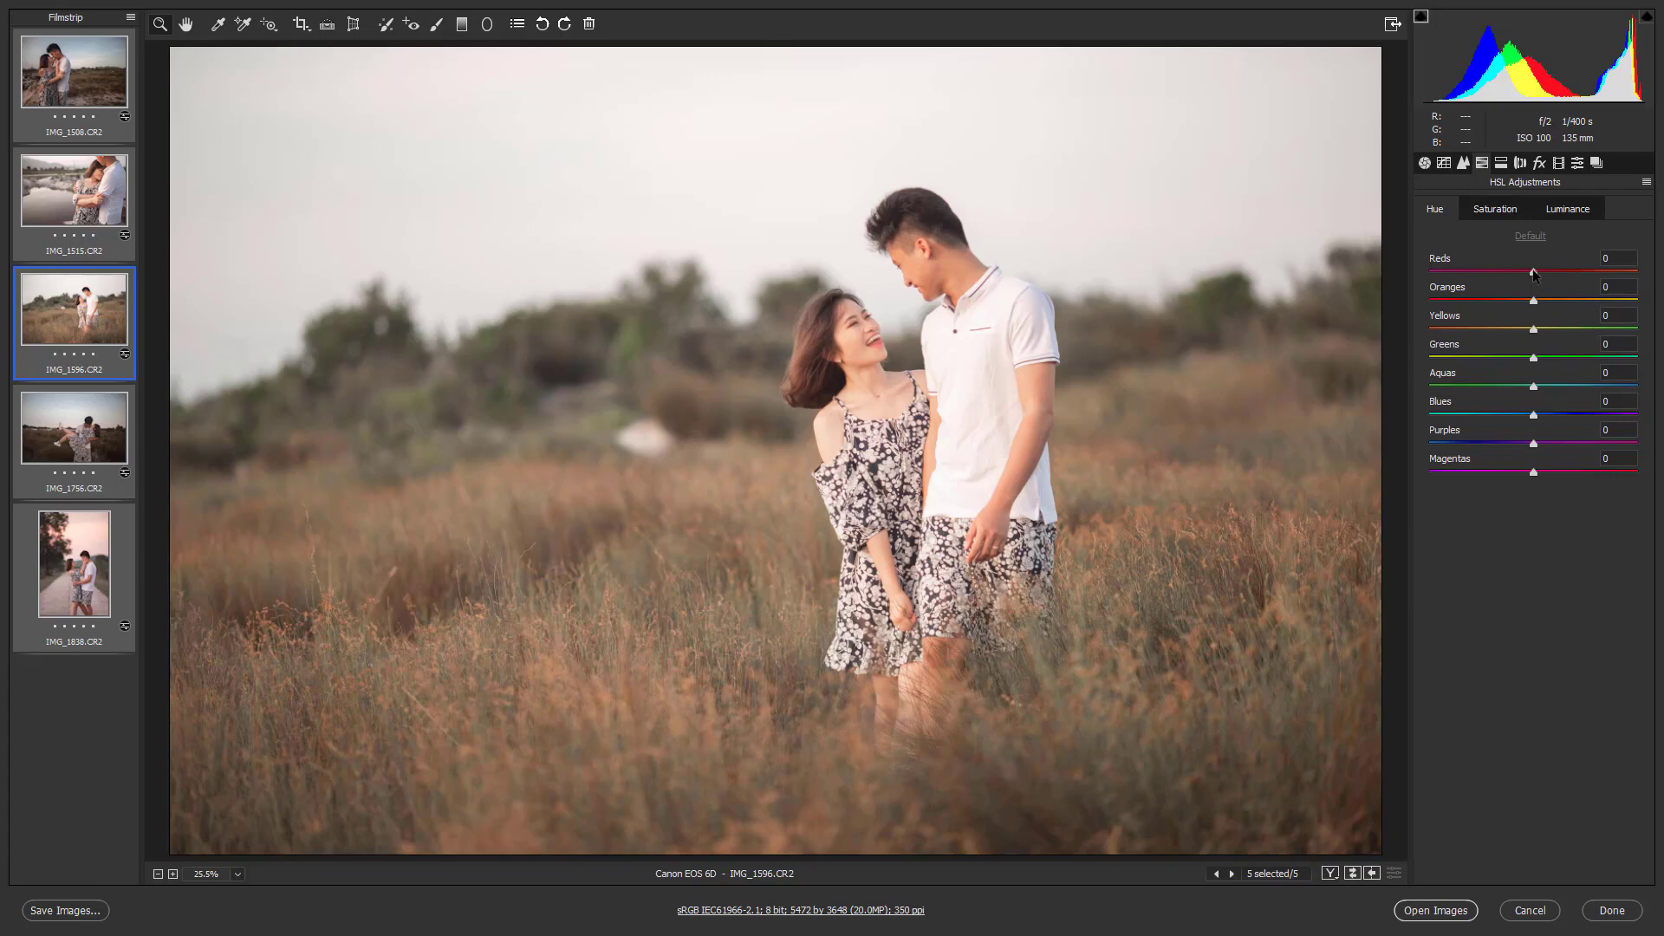
pyautogui.moveTo(1533, 272); pyautogui.dragTo(1531, 271)
pyautogui.moveTo(1530, 416); pyautogui.dragTo(1646, 438)
pyautogui.moveTo(1646, 437); pyautogui.dragTo(1527, 422)
pyautogui.press('Up')
pyautogui.press('Up')
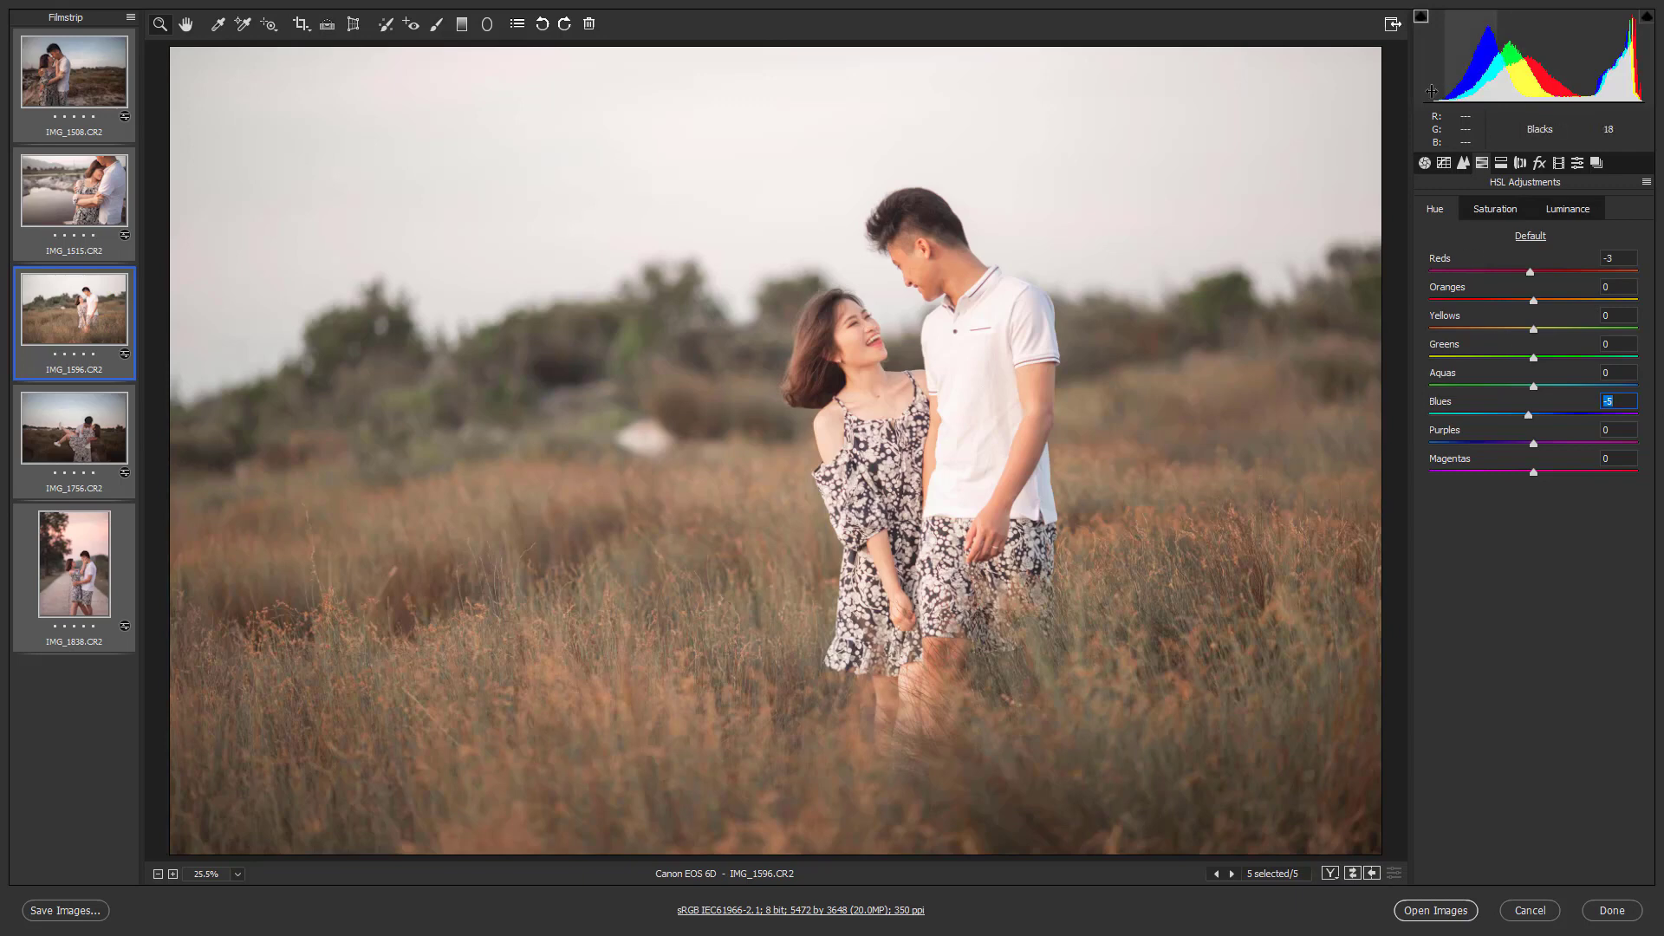
# - In Split Toning, set Highlights Hue to 216 and Highlights Saturation to 54
pyautogui.click(1506, 164)
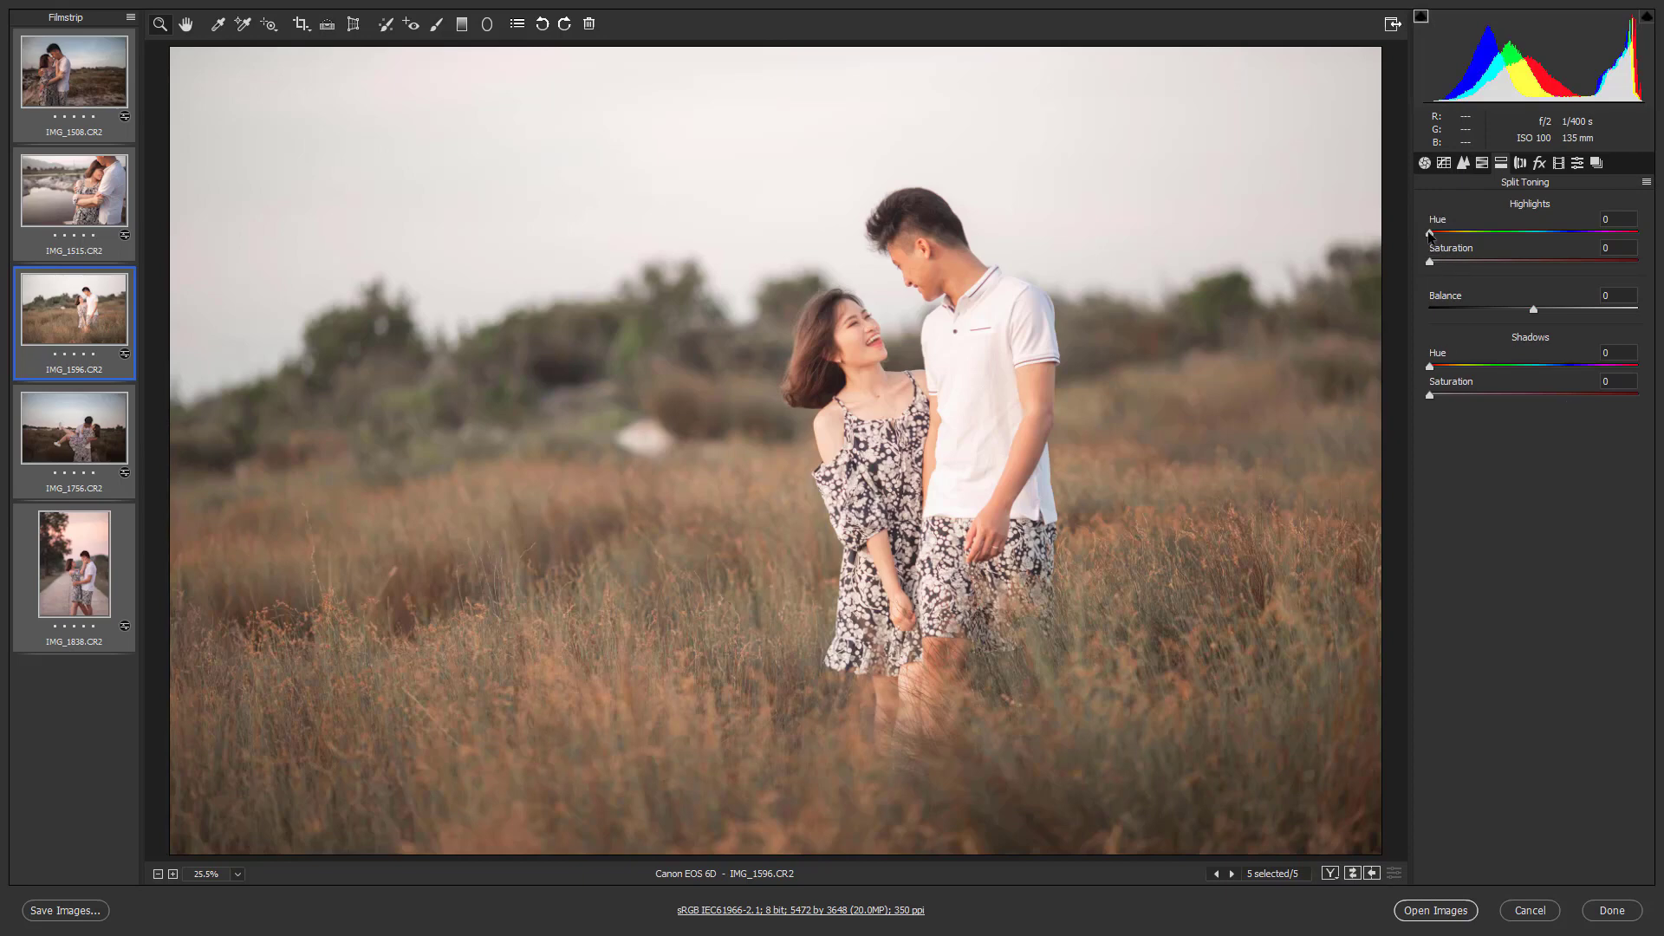
pyautogui.moveTo(1429, 234); pyautogui.dragTo(1553, 236)
pyautogui.moveTo(1430, 262); pyautogui.dragTo(1538, 266)
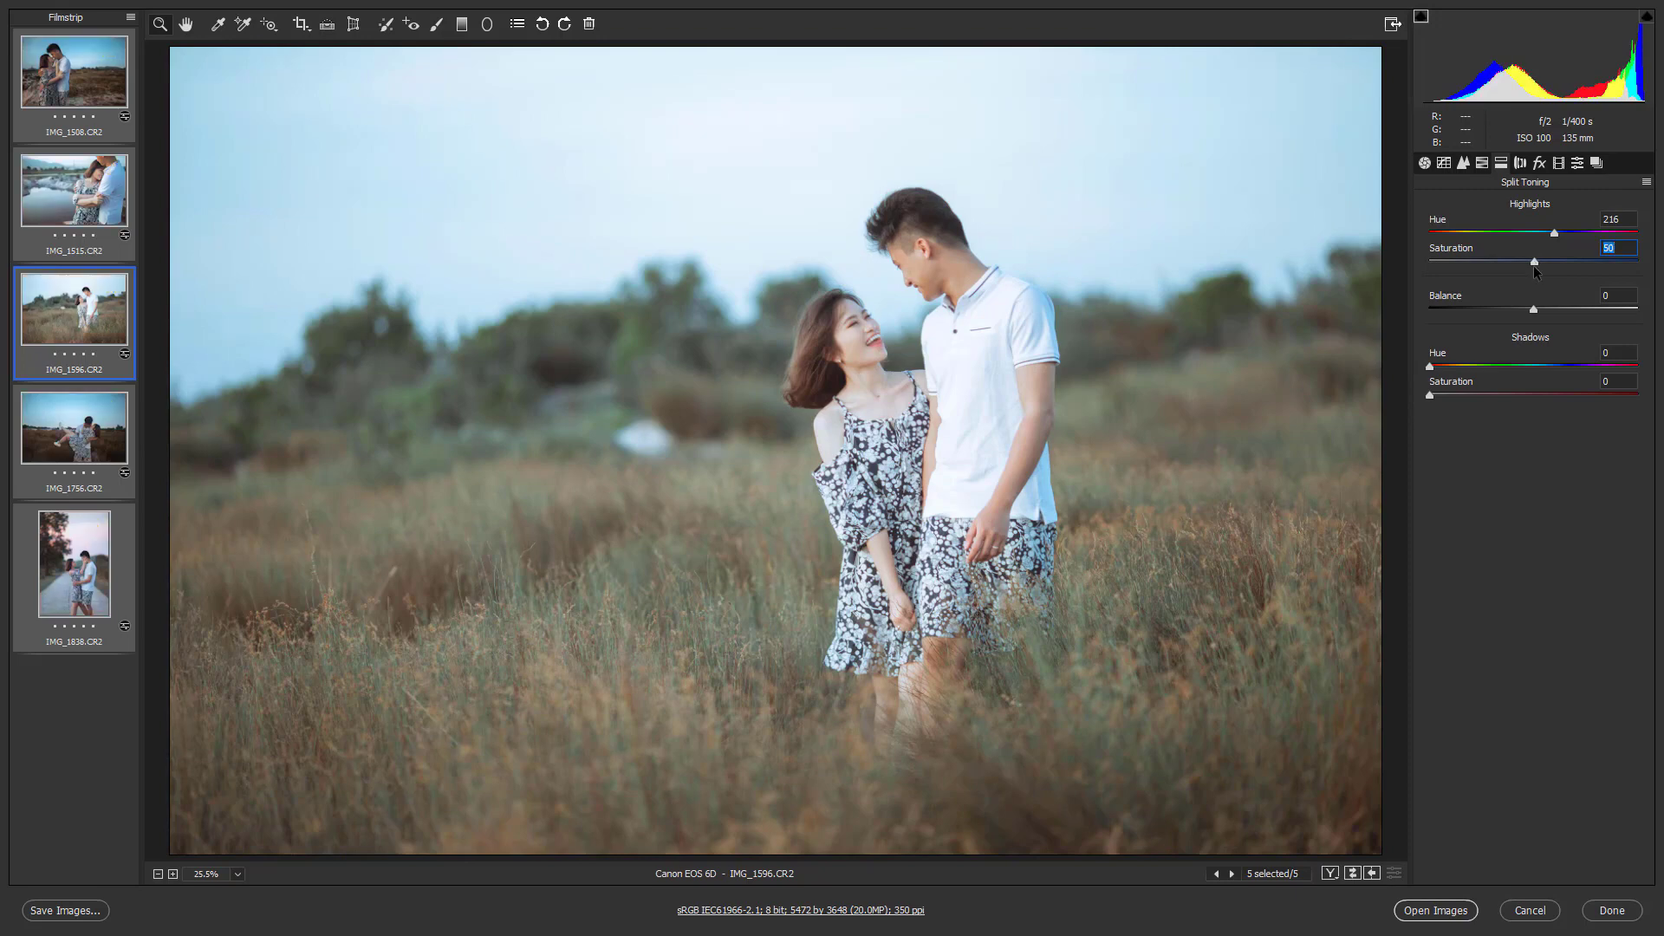
pyautogui.moveTo(1536, 266)
pyautogui.mouseDown()
pyautogui.moveTo(1567, 270)
pyautogui.moveTo(1541, 268)
pyautogui.mouseUp()
# - Anchor the RGB point curve near 66, 129 and 191, and lift its black point to output 31
pyautogui.click(1444, 163)
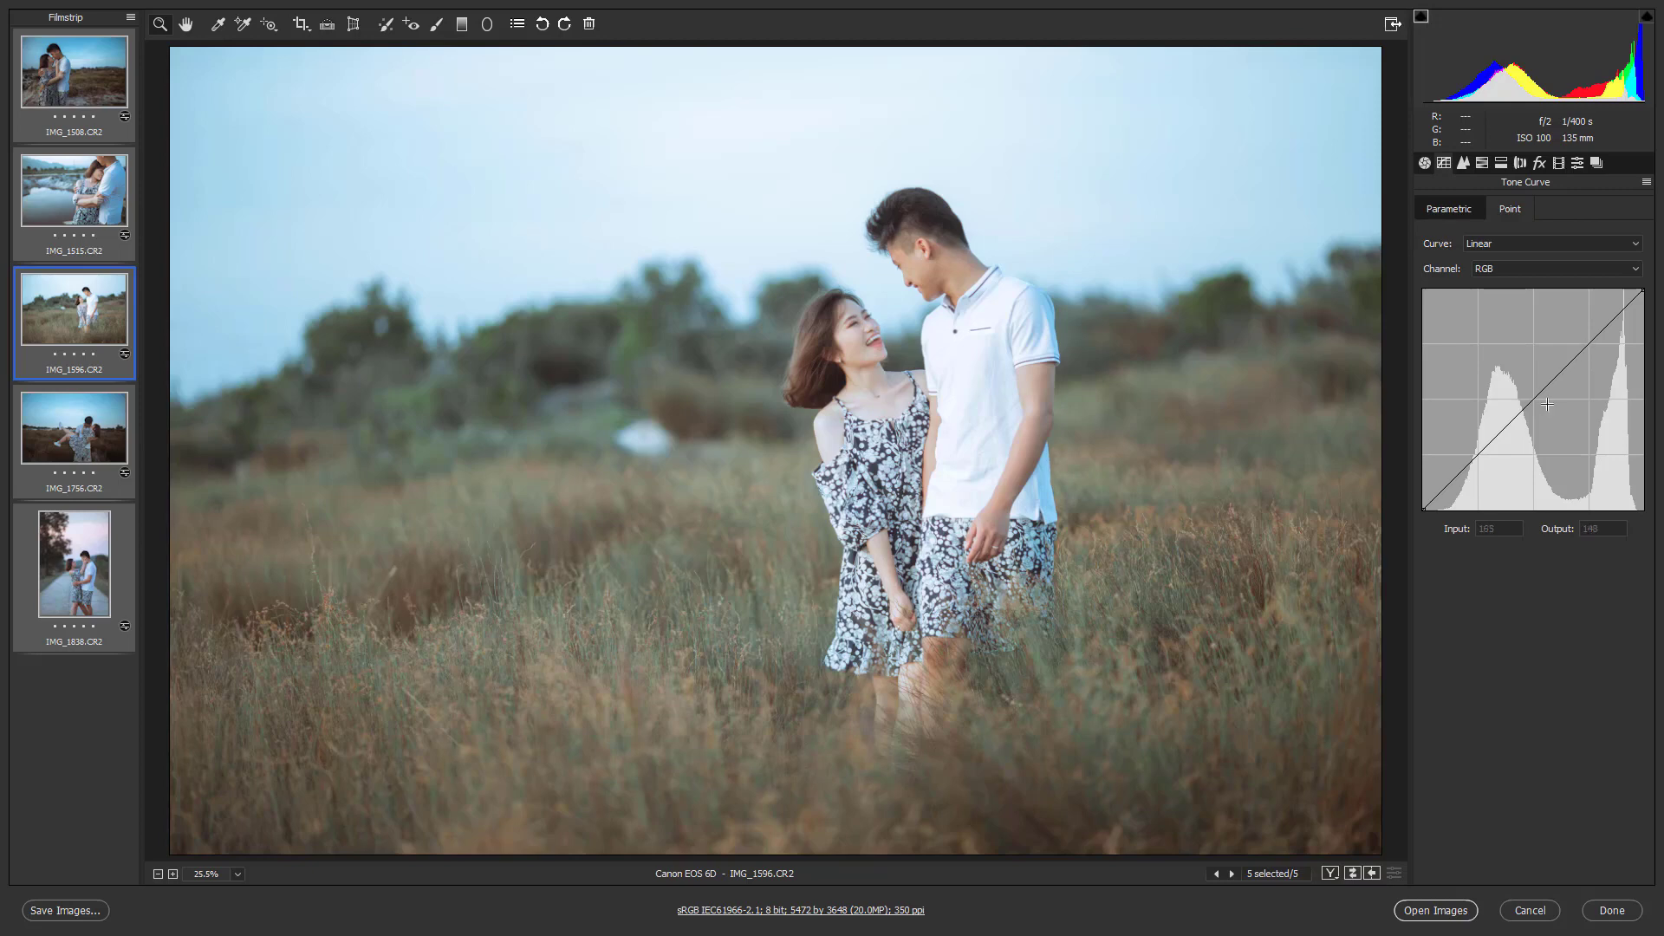
pyautogui.click(1535, 399)
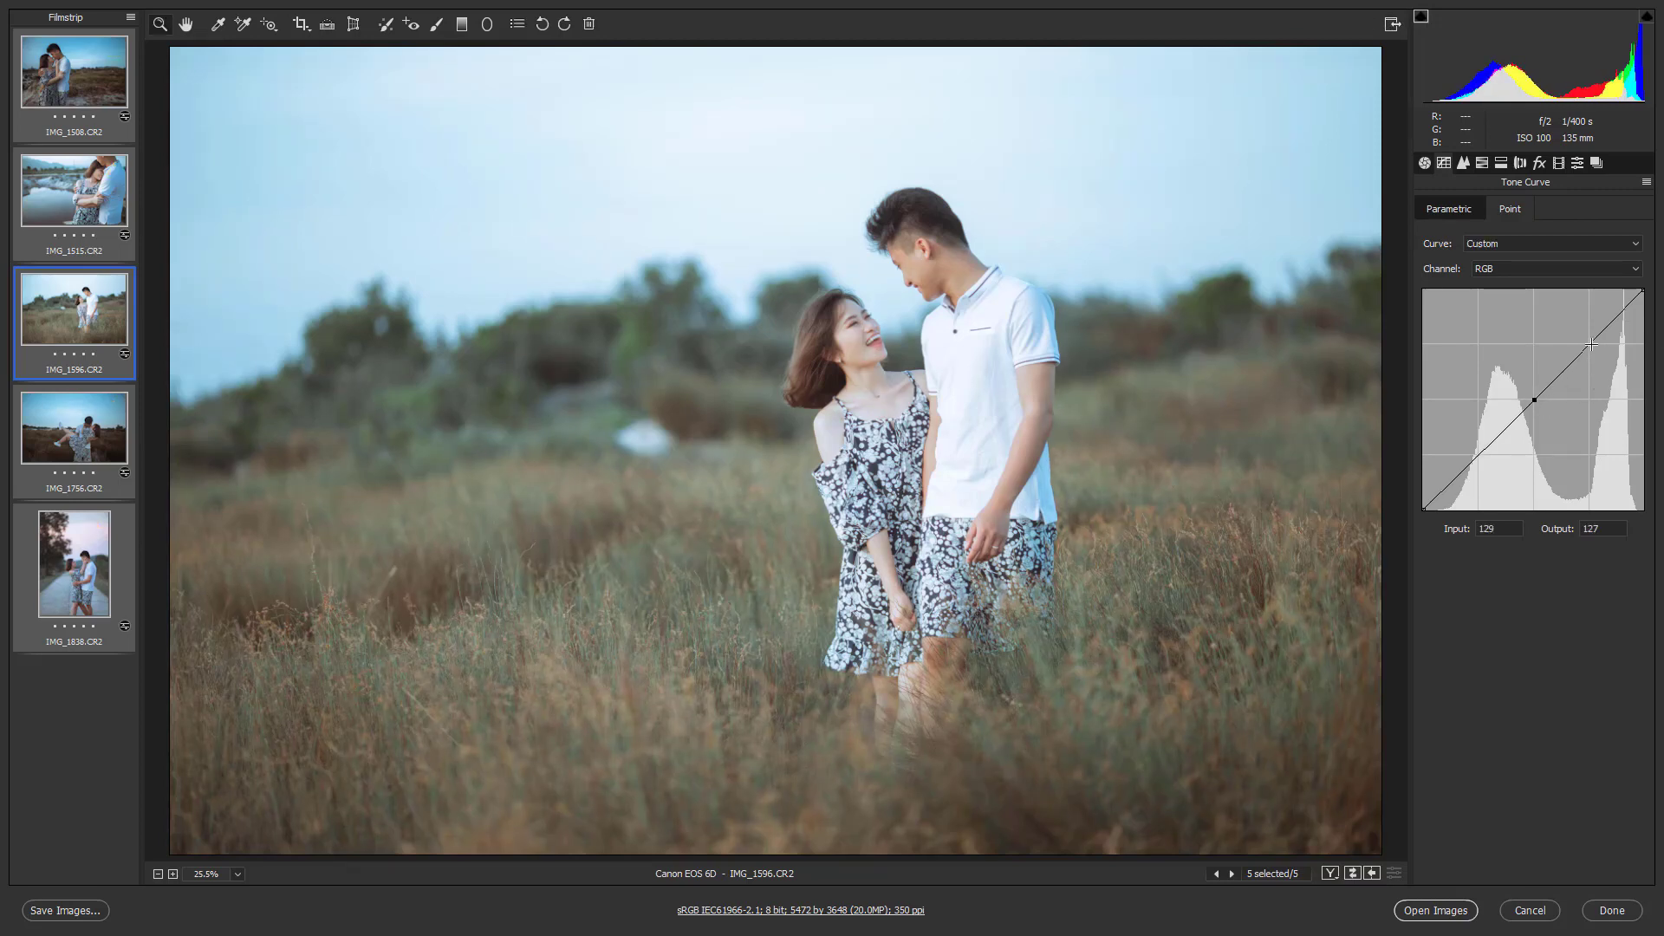
pyautogui.click(1587, 342)
pyautogui.moveTo(1479, 453); pyautogui.dragTo(1478, 454)
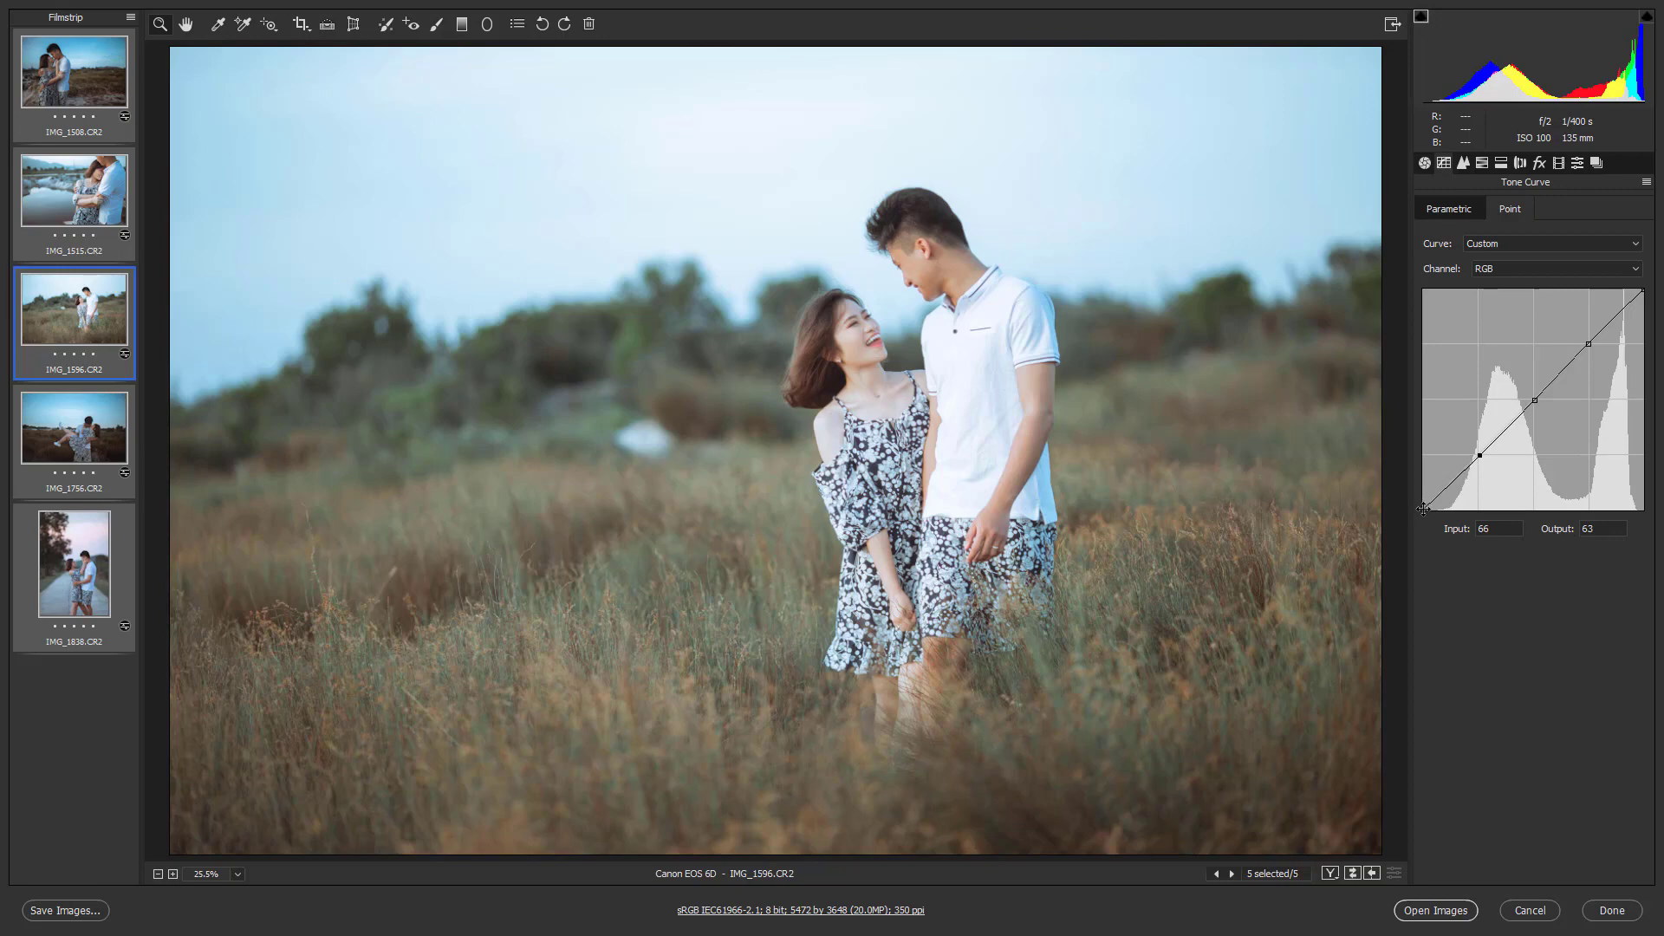
pyautogui.moveTo(1423, 509)
pyautogui.mouseDown()
pyautogui.moveTo(1377, 478)
pyautogui.moveTo(1358, 488)
pyautogui.mouseUp()
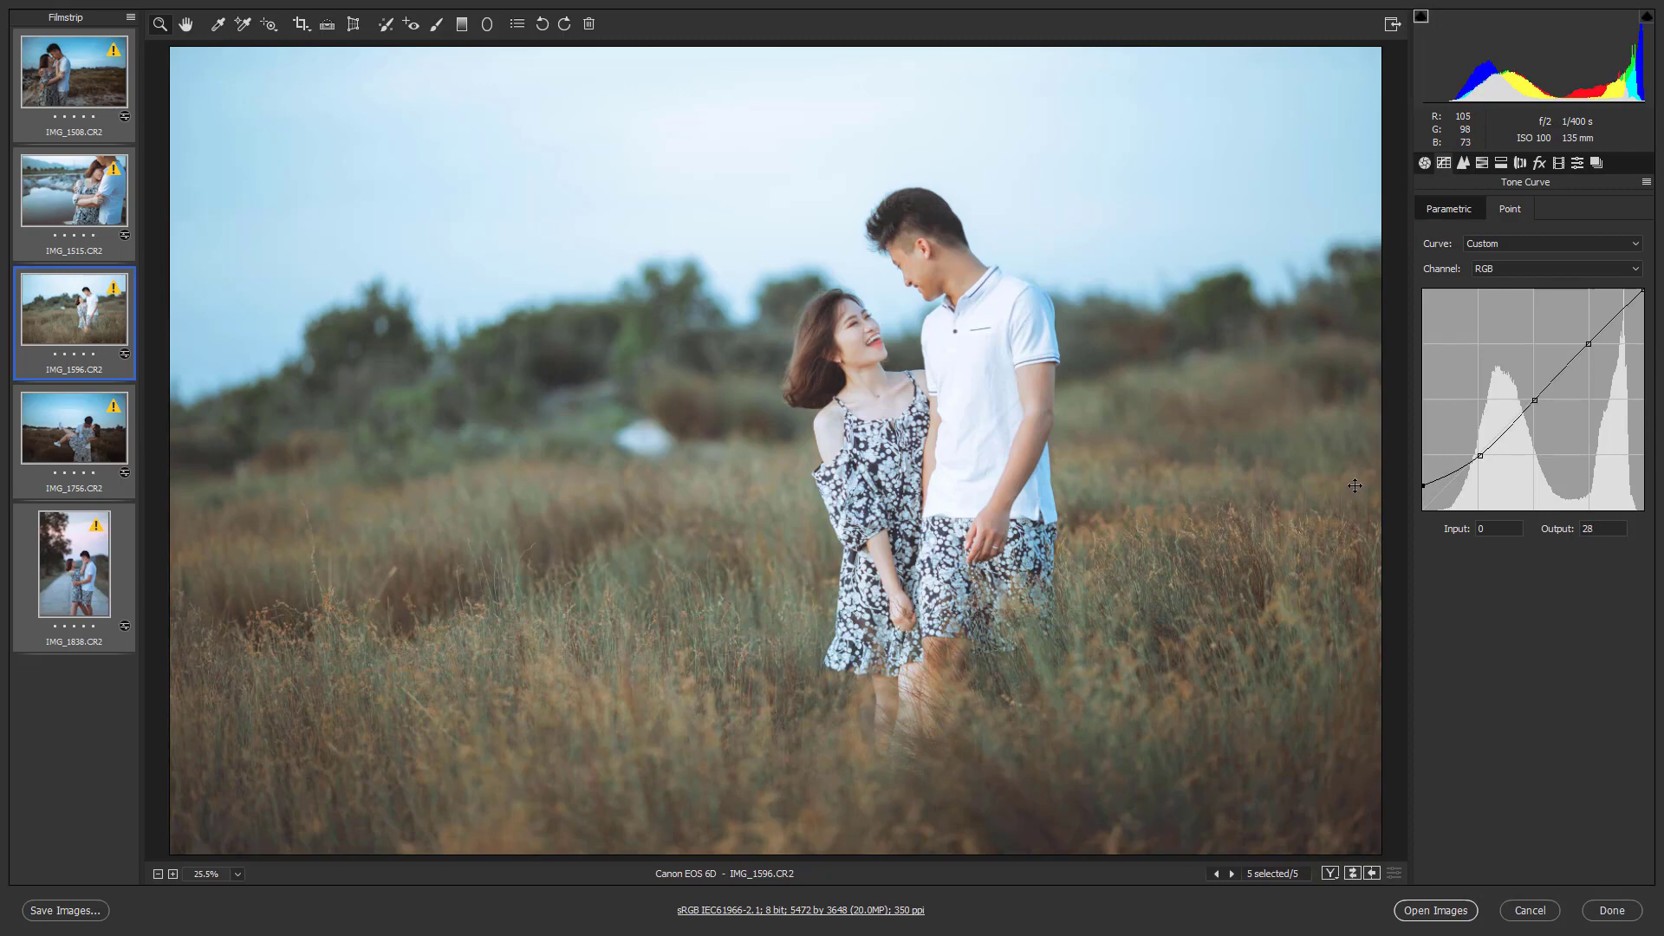
pyautogui.moveTo(1355, 487); pyautogui.dragTo(1352, 484)
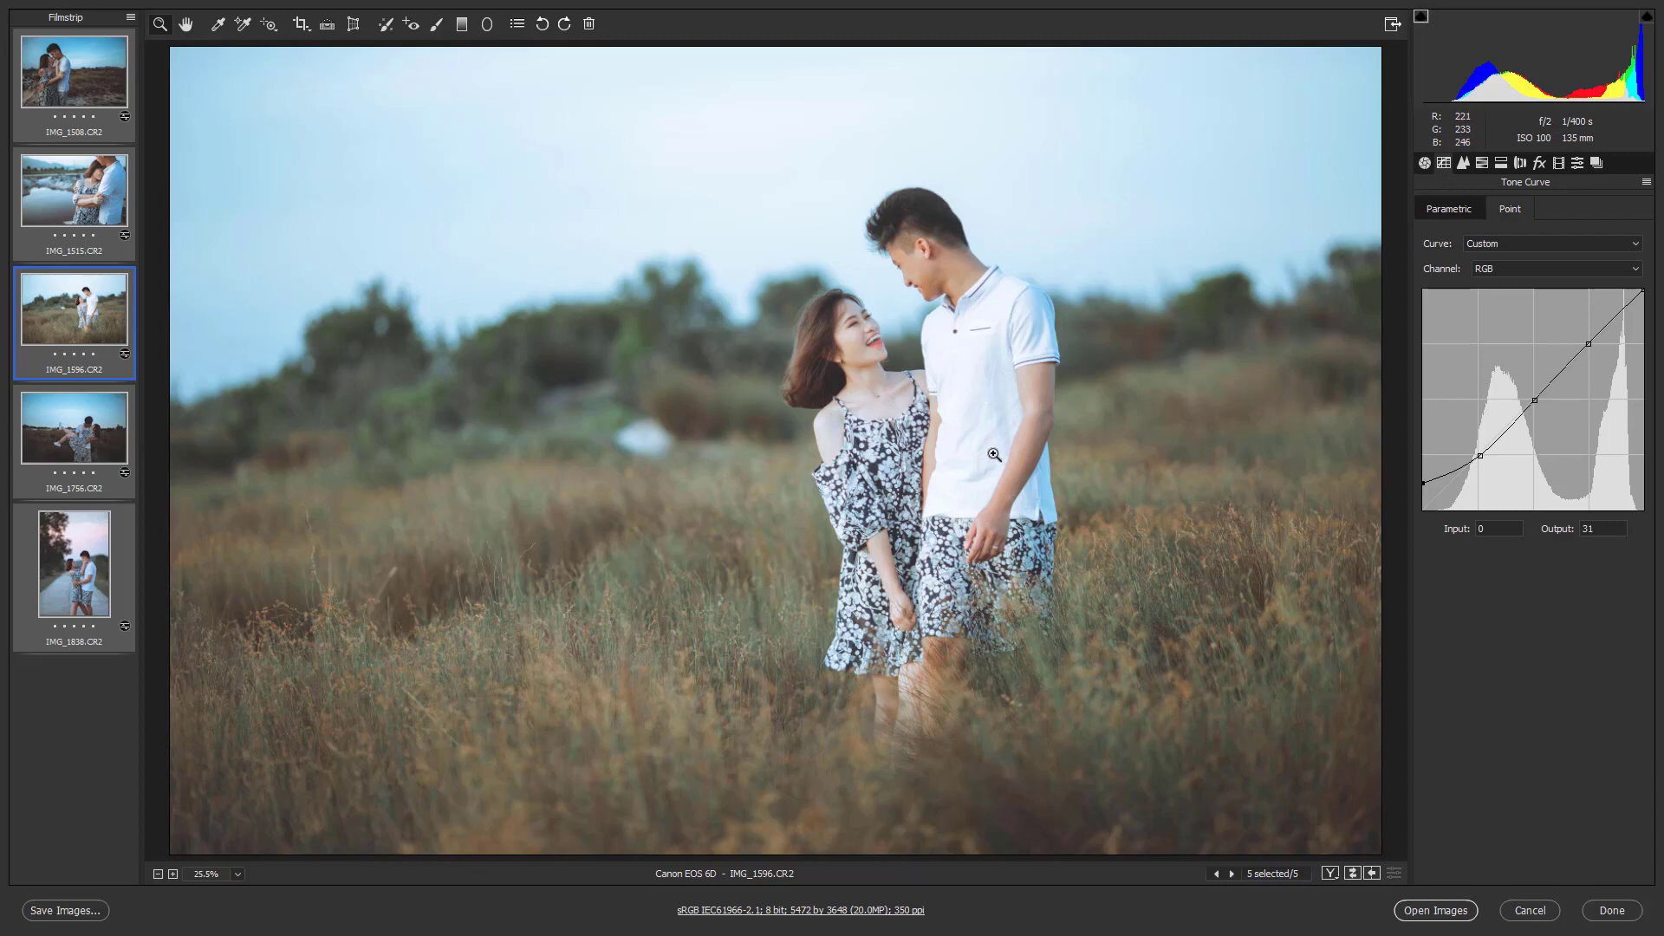
# - Set Exposure to -0.15 and Contrast to -13, then compare Before/After side by side
pyautogui.click(1425, 163)
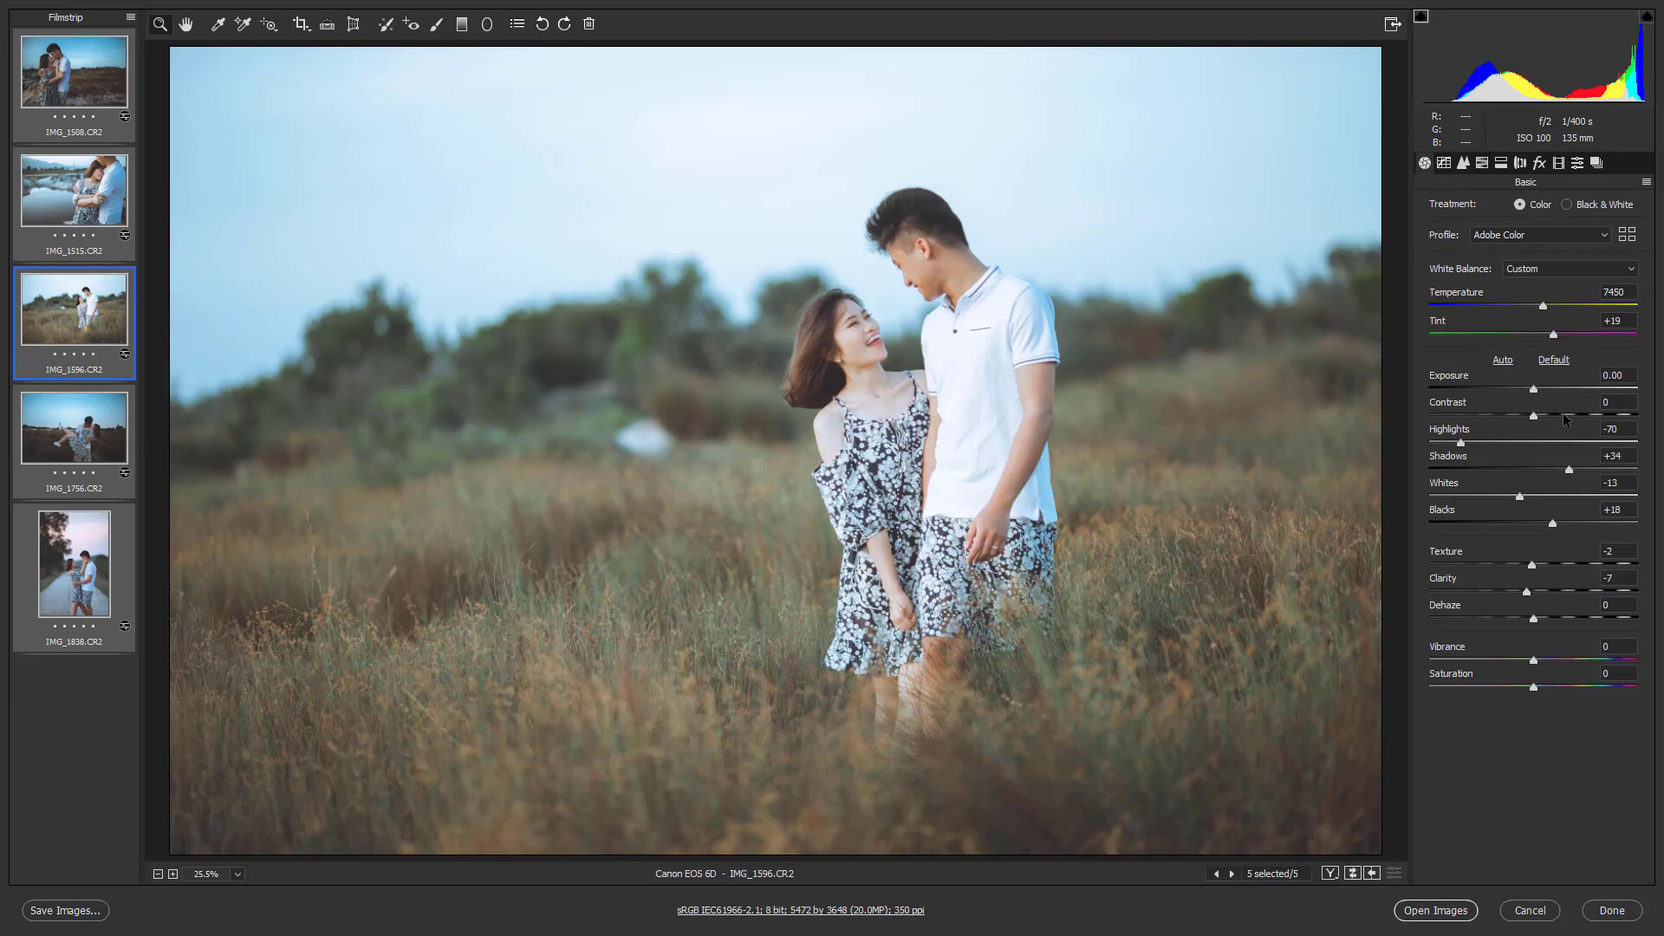
pyautogui.moveTo(1532, 390); pyautogui.dragTo(1530, 390)
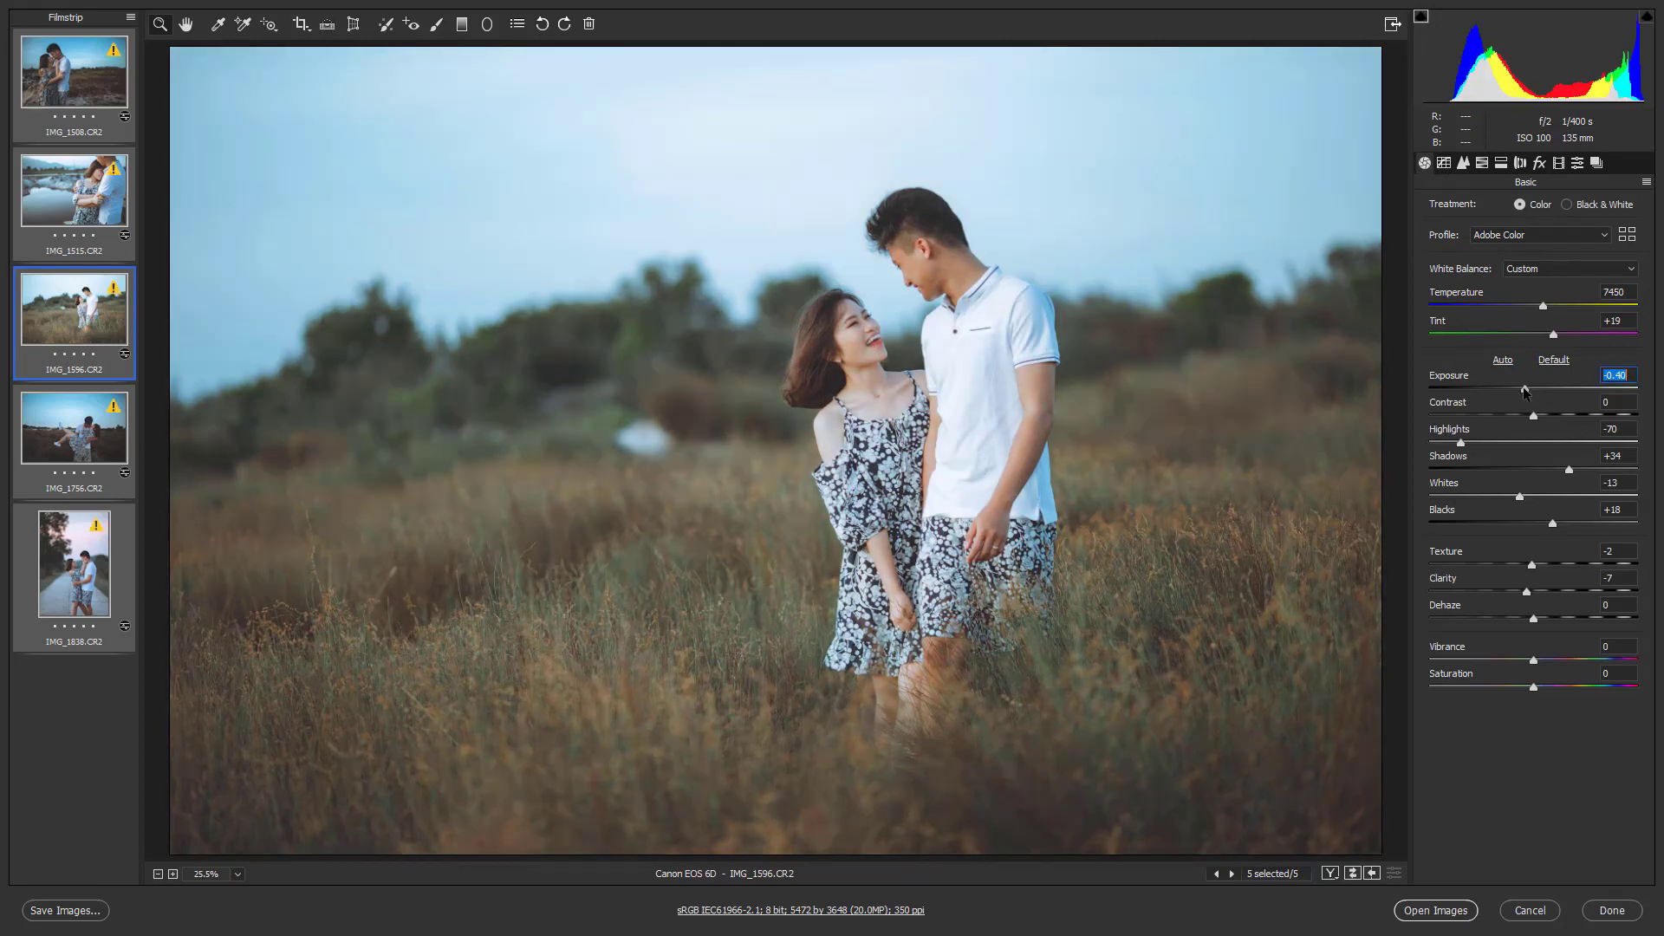
pyautogui.moveTo(1530, 390); pyautogui.dragTo(1531, 390)
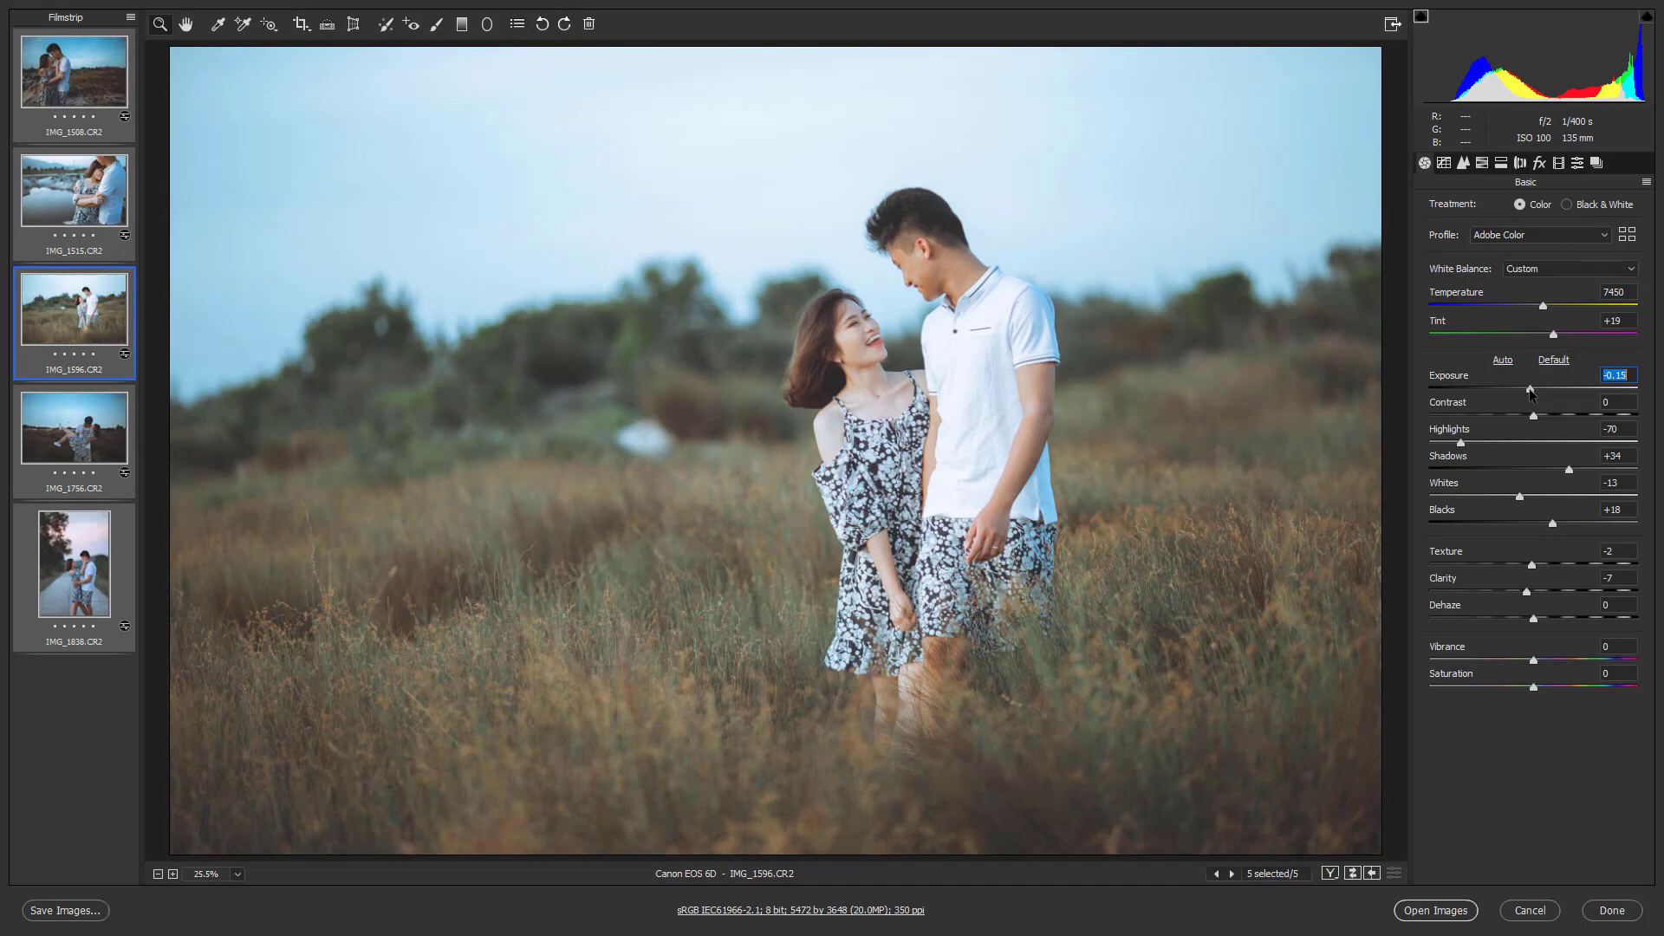
pyautogui.moveTo(1531, 390); pyautogui.dragTo(1529, 390)
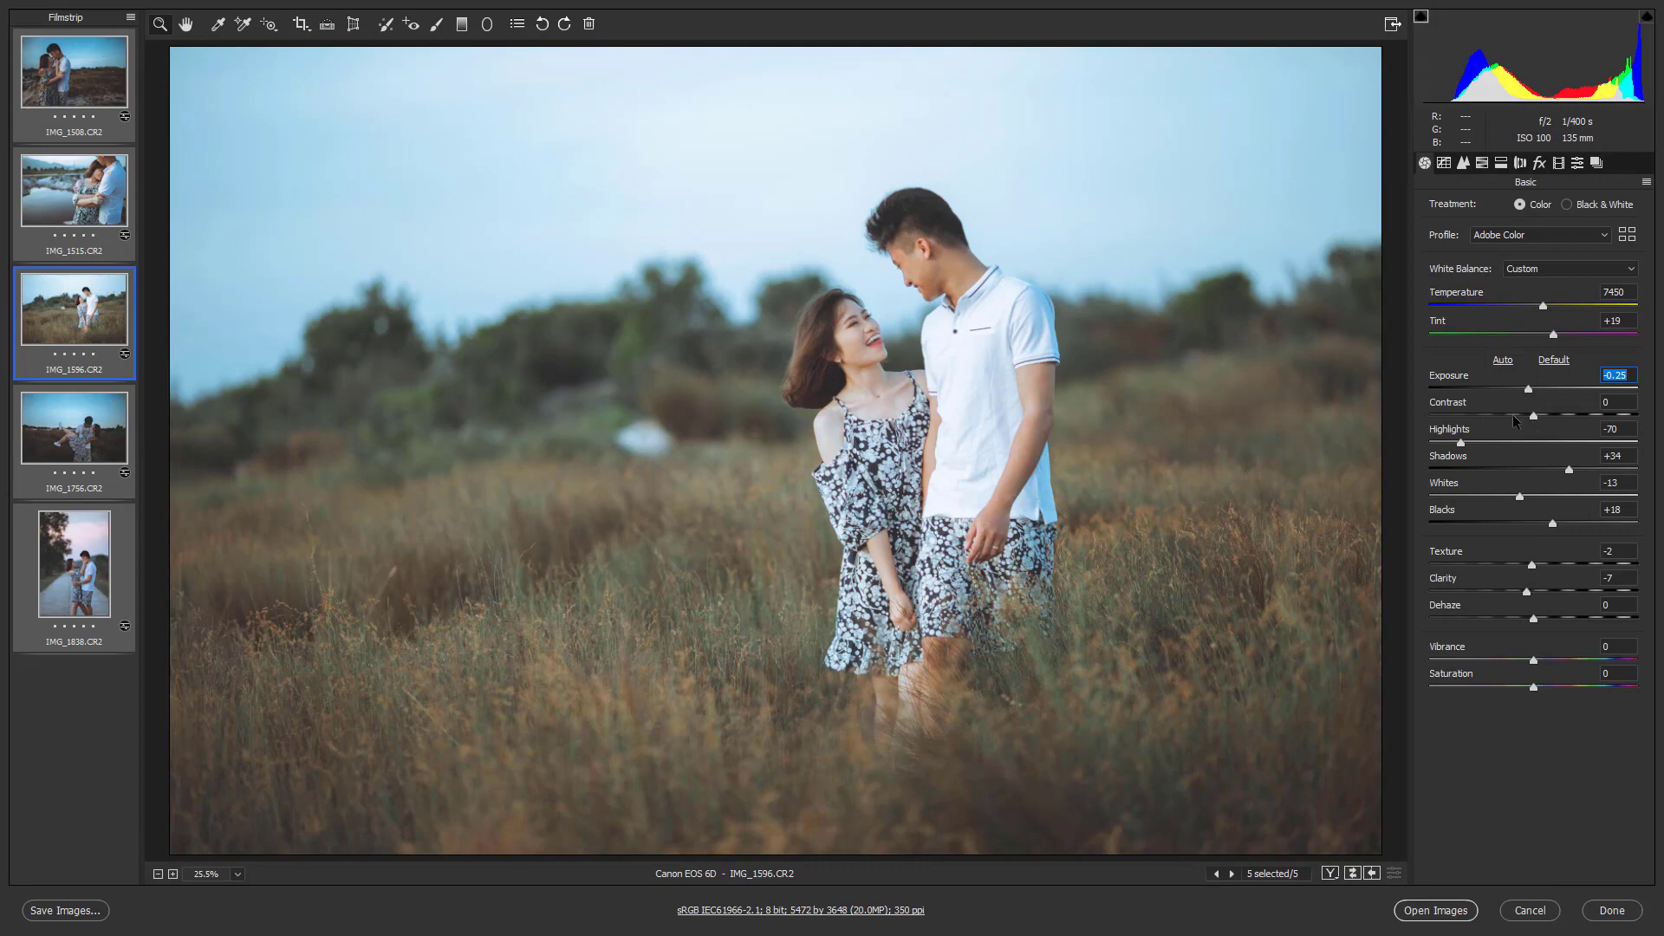
pyautogui.moveTo(1515, 418); pyautogui.dragTo(1519, 418)
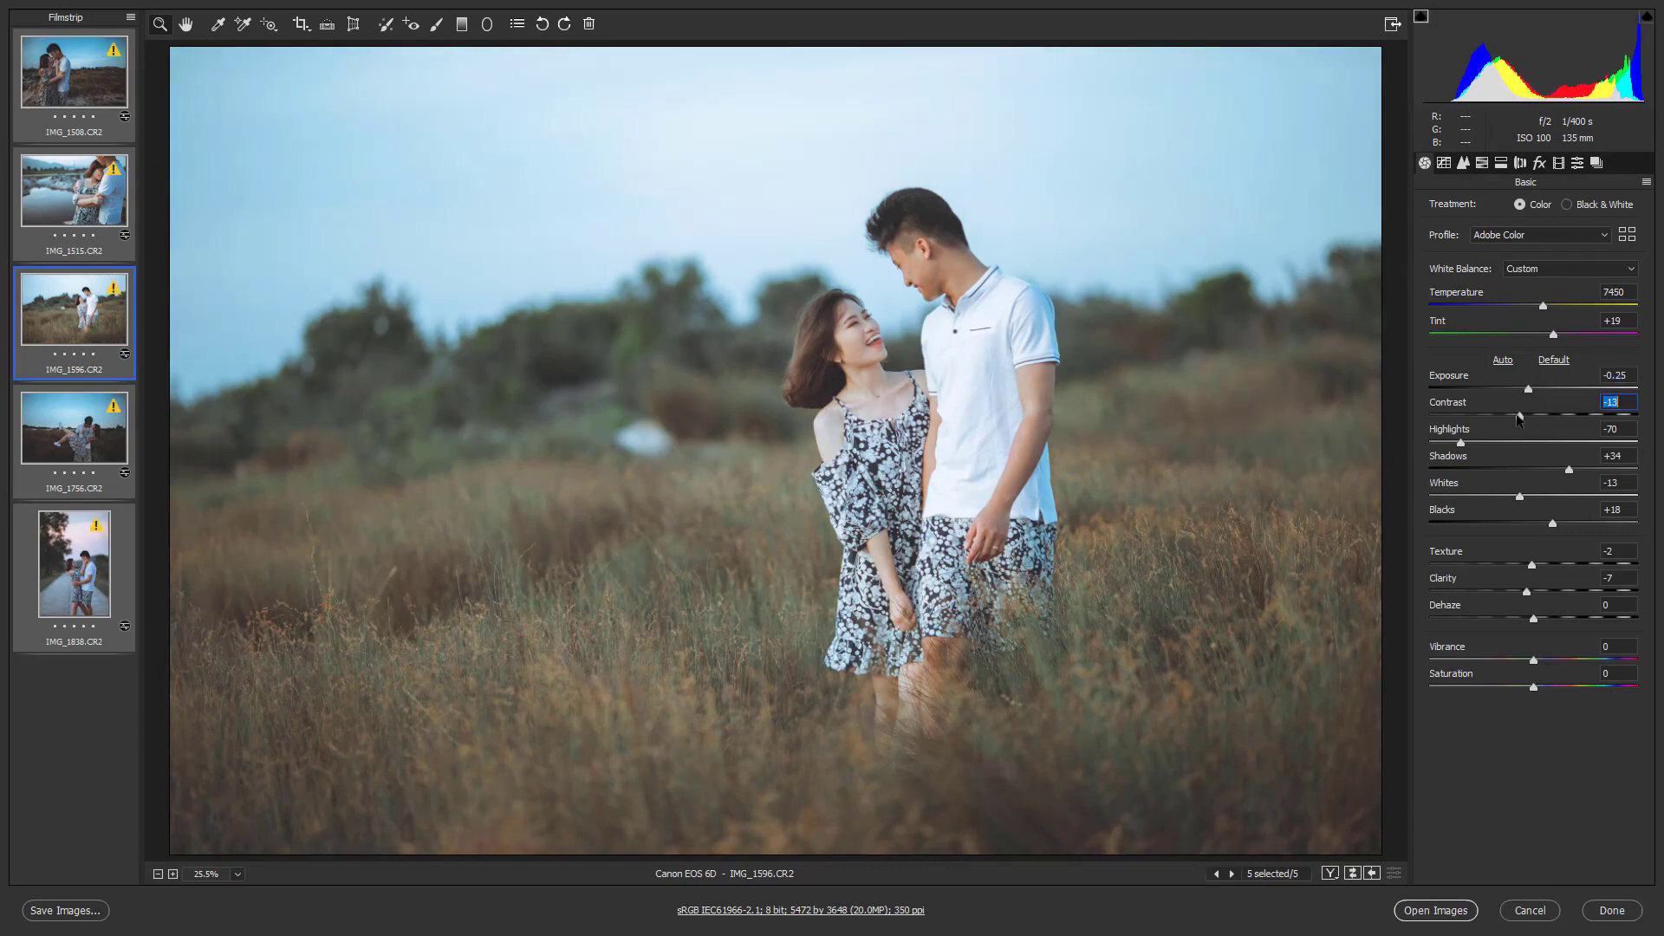
pyautogui.moveTo(1530, 392); pyautogui.dragTo(1533, 391)
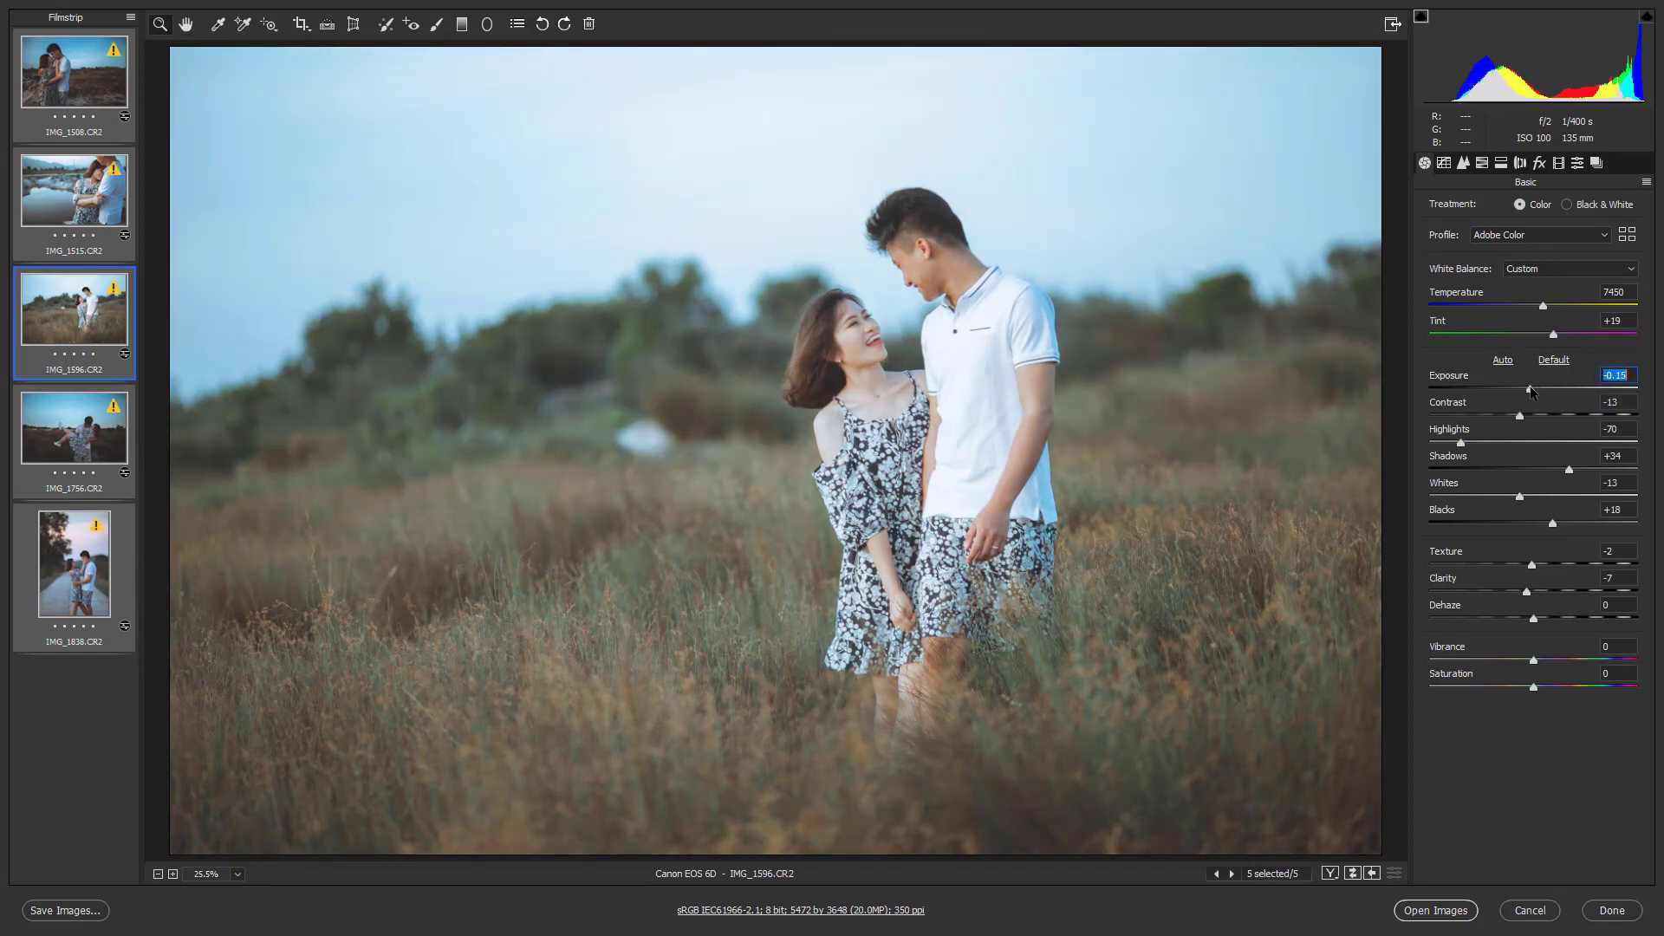
pyautogui.click(1519, 417)
pyautogui.click(1331, 873)
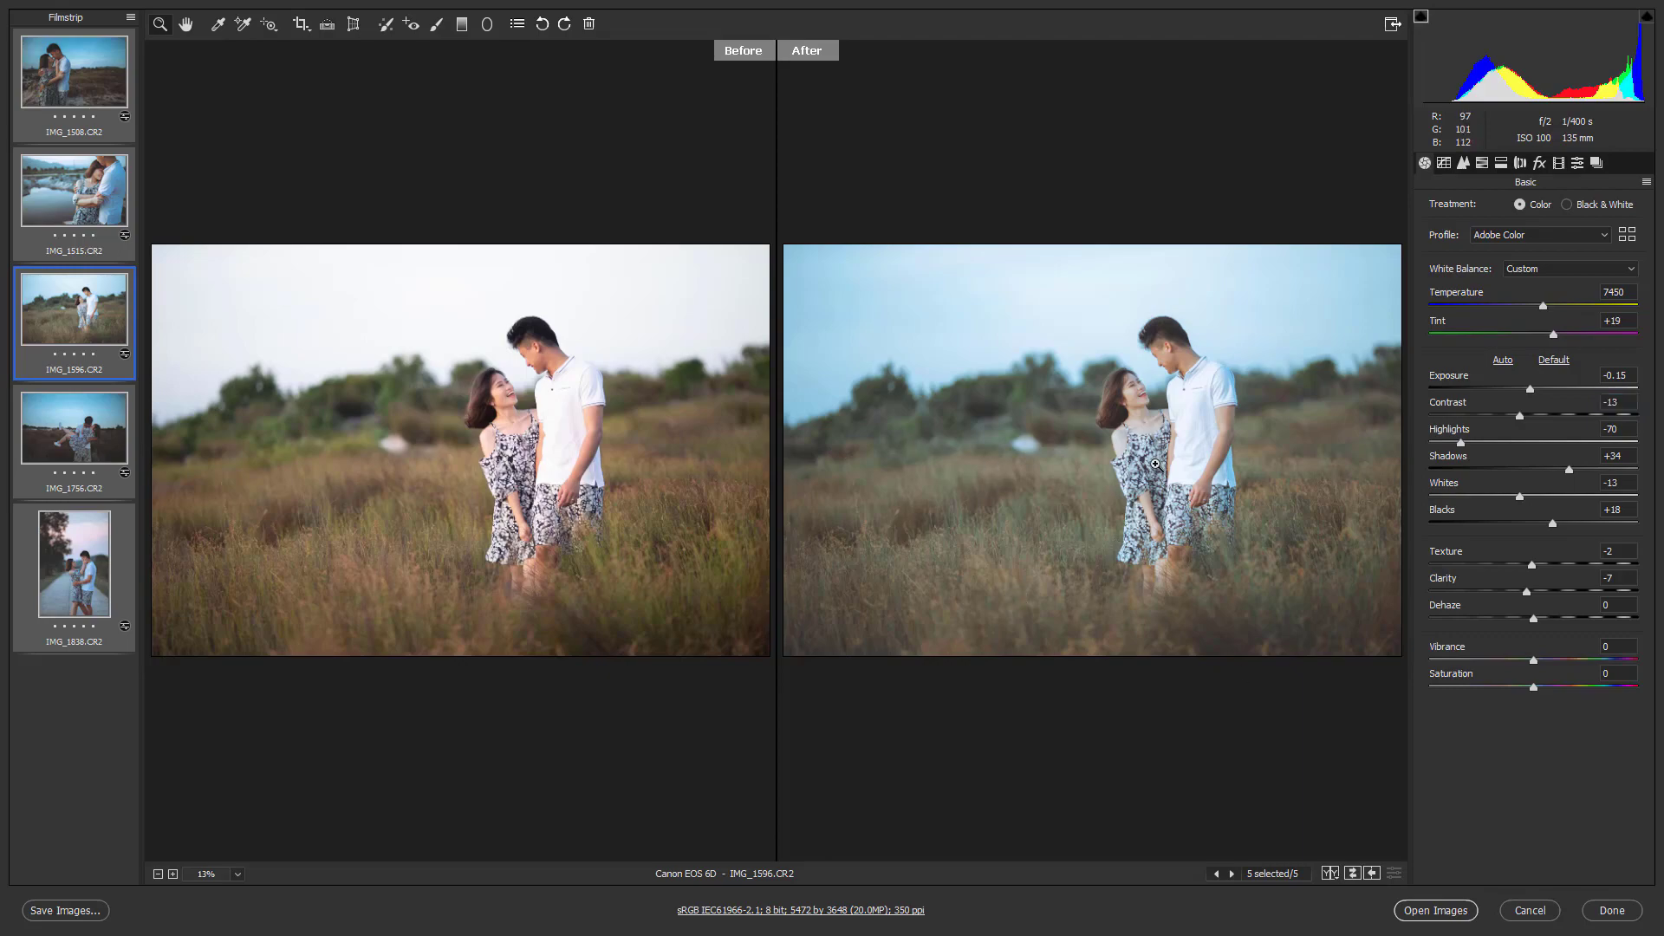
pyautogui.moveTo(1153, 463); pyautogui.dragTo(1248, 511)
pyautogui.hotkey('ctrl', '0')
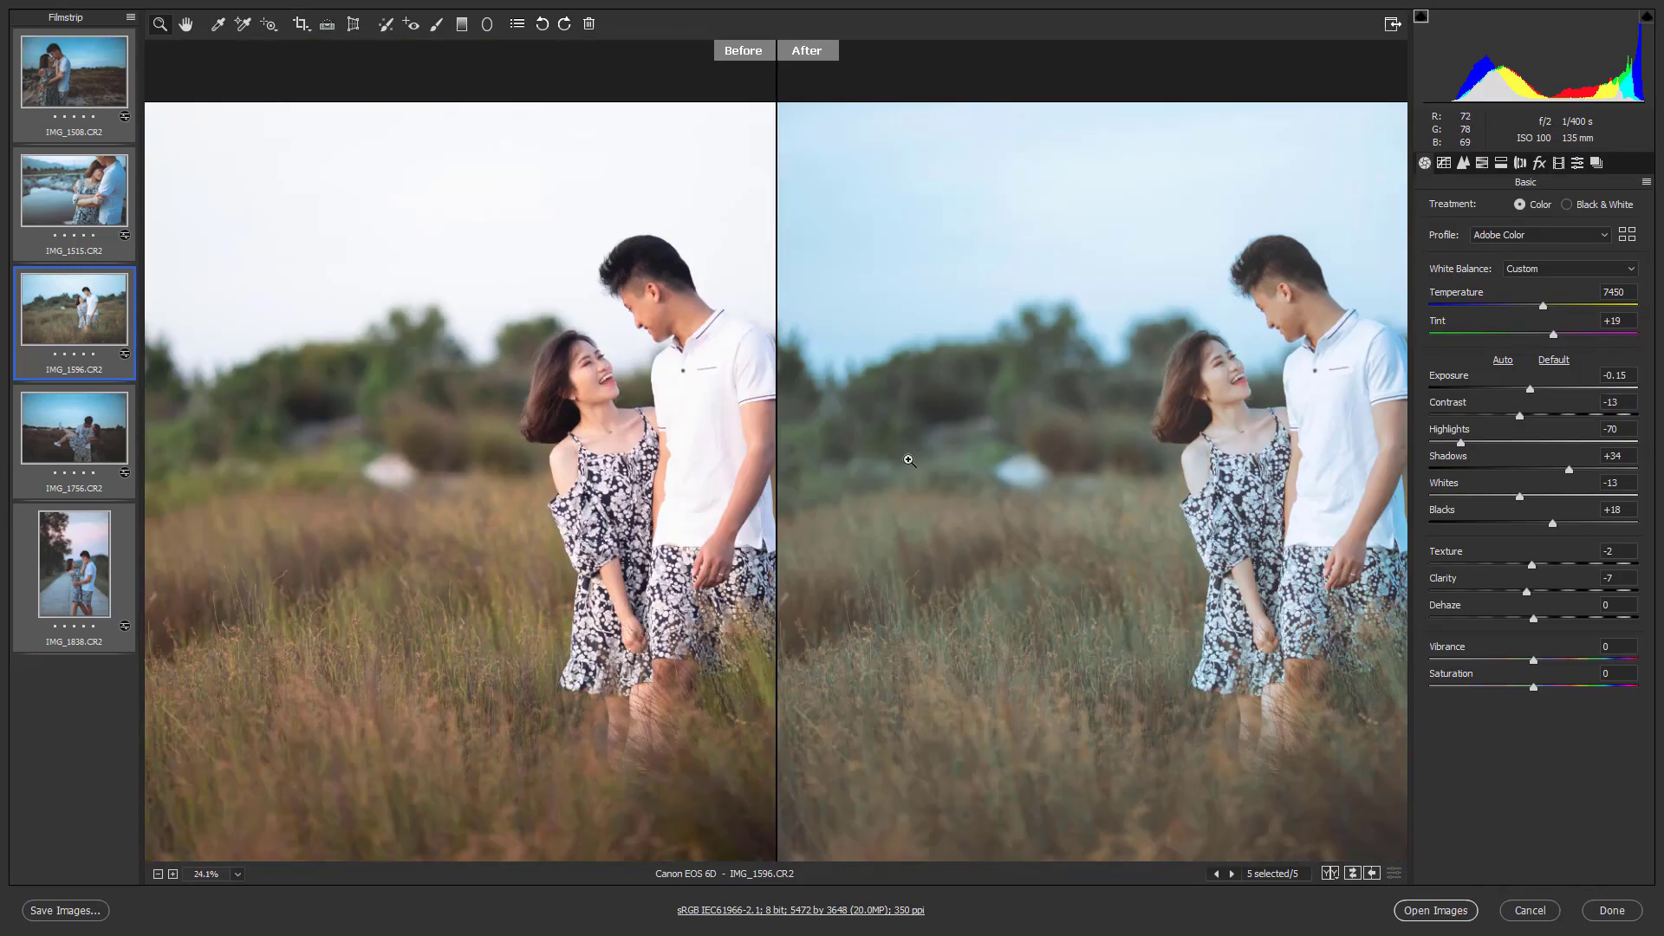
pyautogui.moveTo(1219, 530); pyautogui.dragTo(1245, 305)
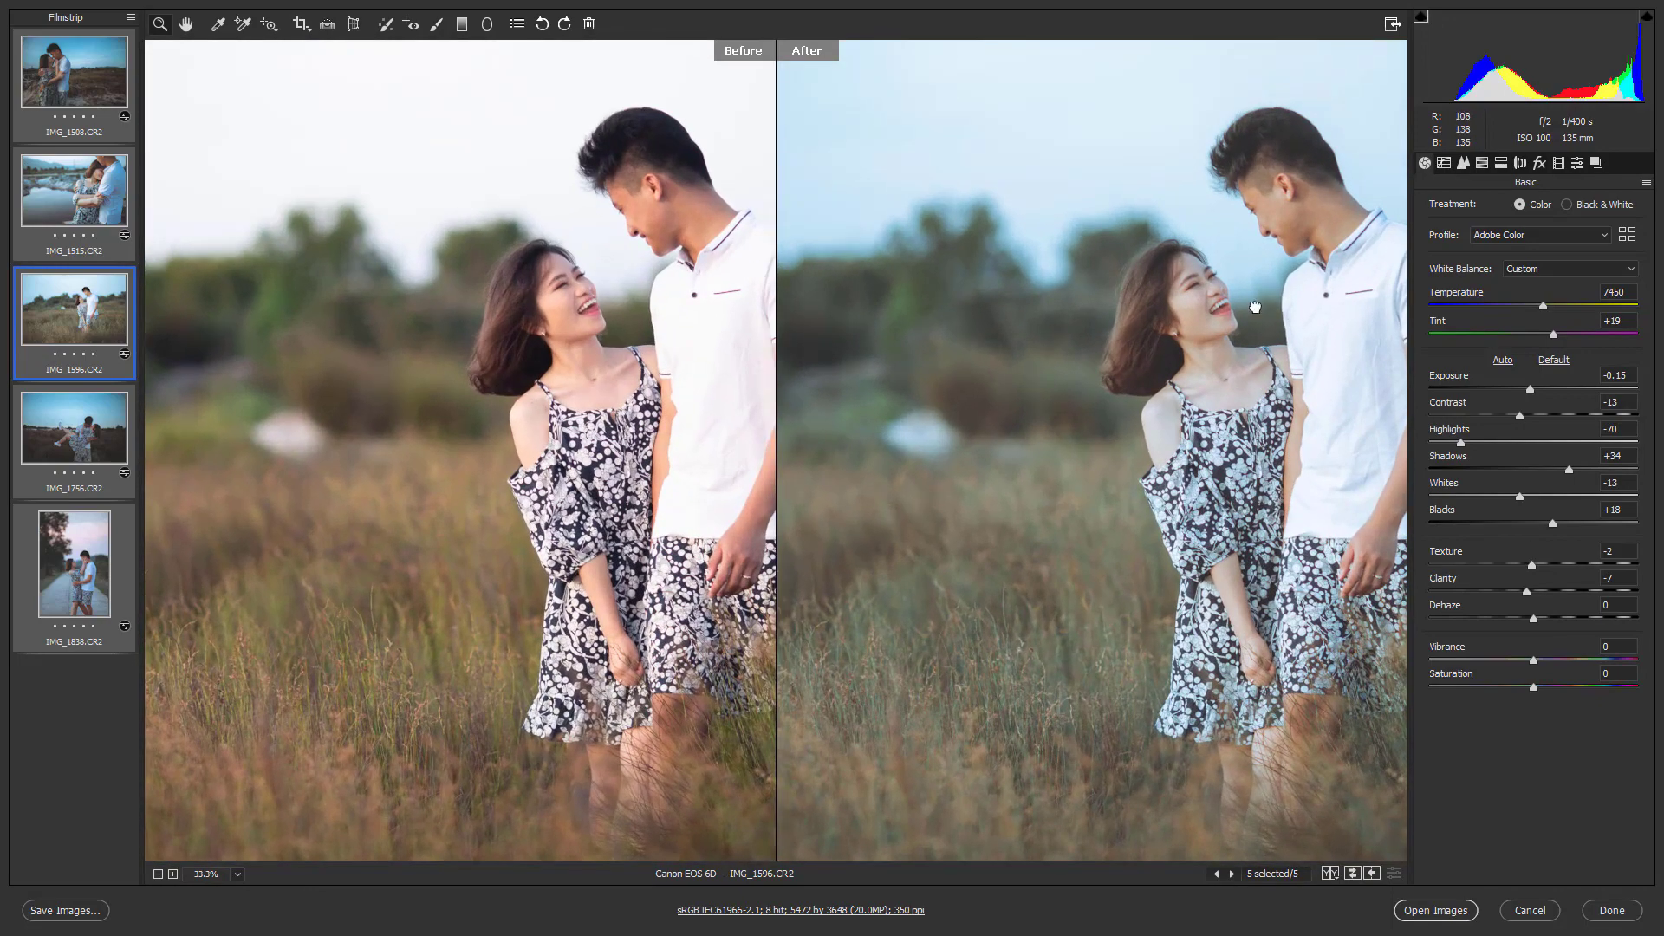
pyautogui.click(1264, 303)
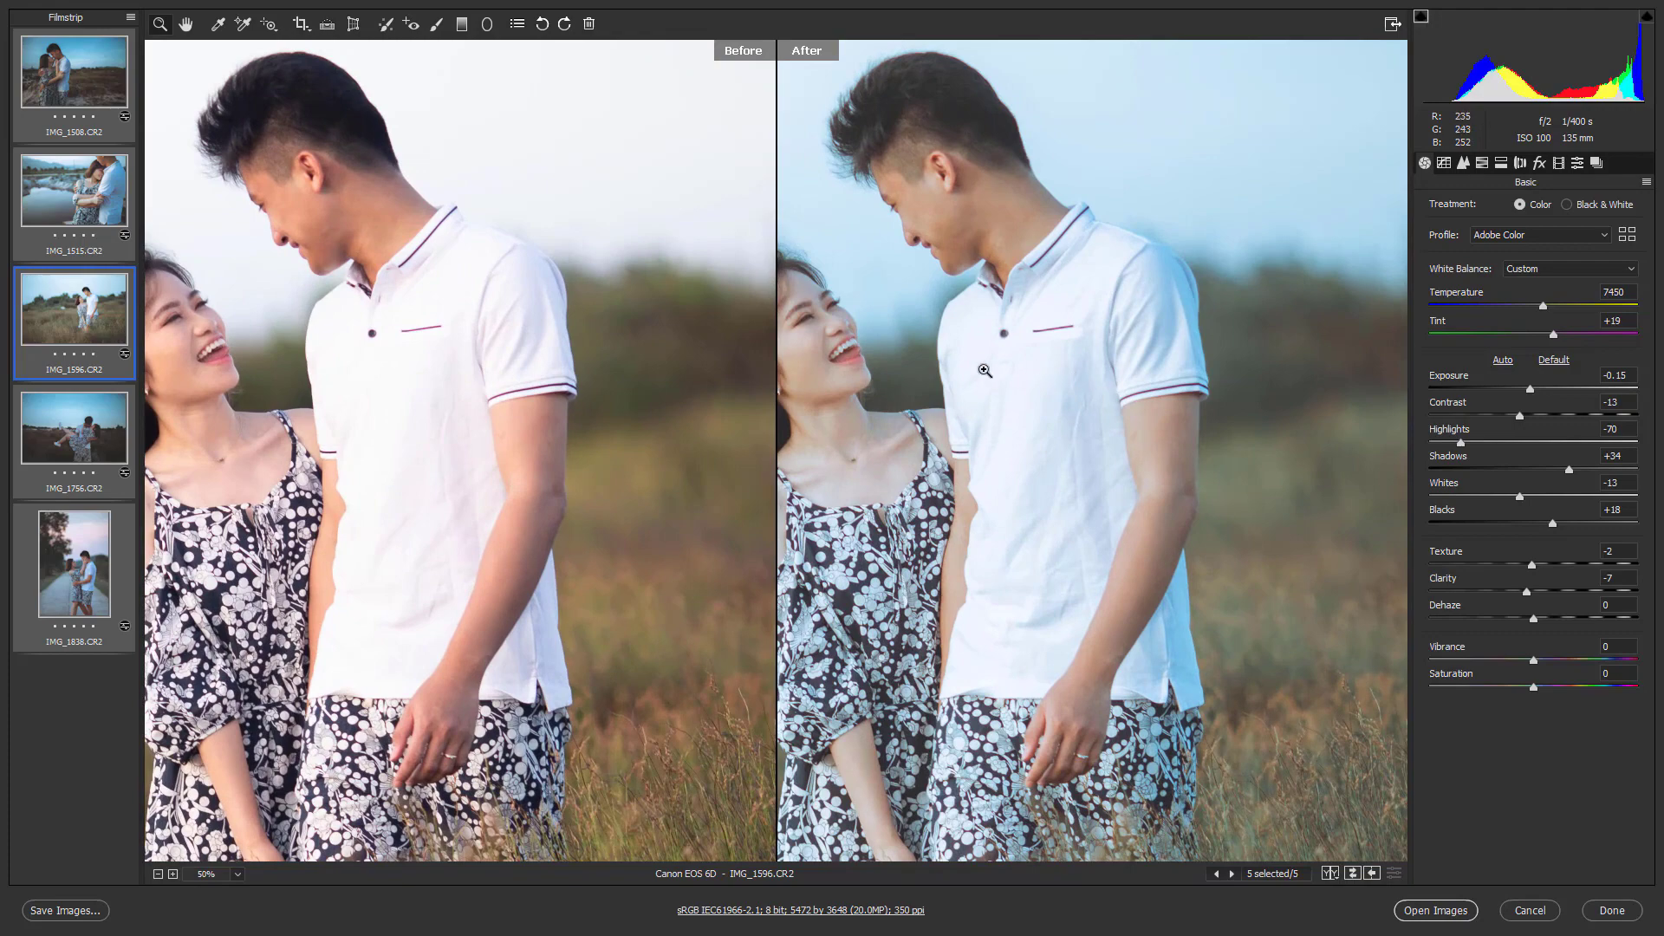
pyautogui.moveTo(910, 331); pyautogui.dragTo(1035, 356)
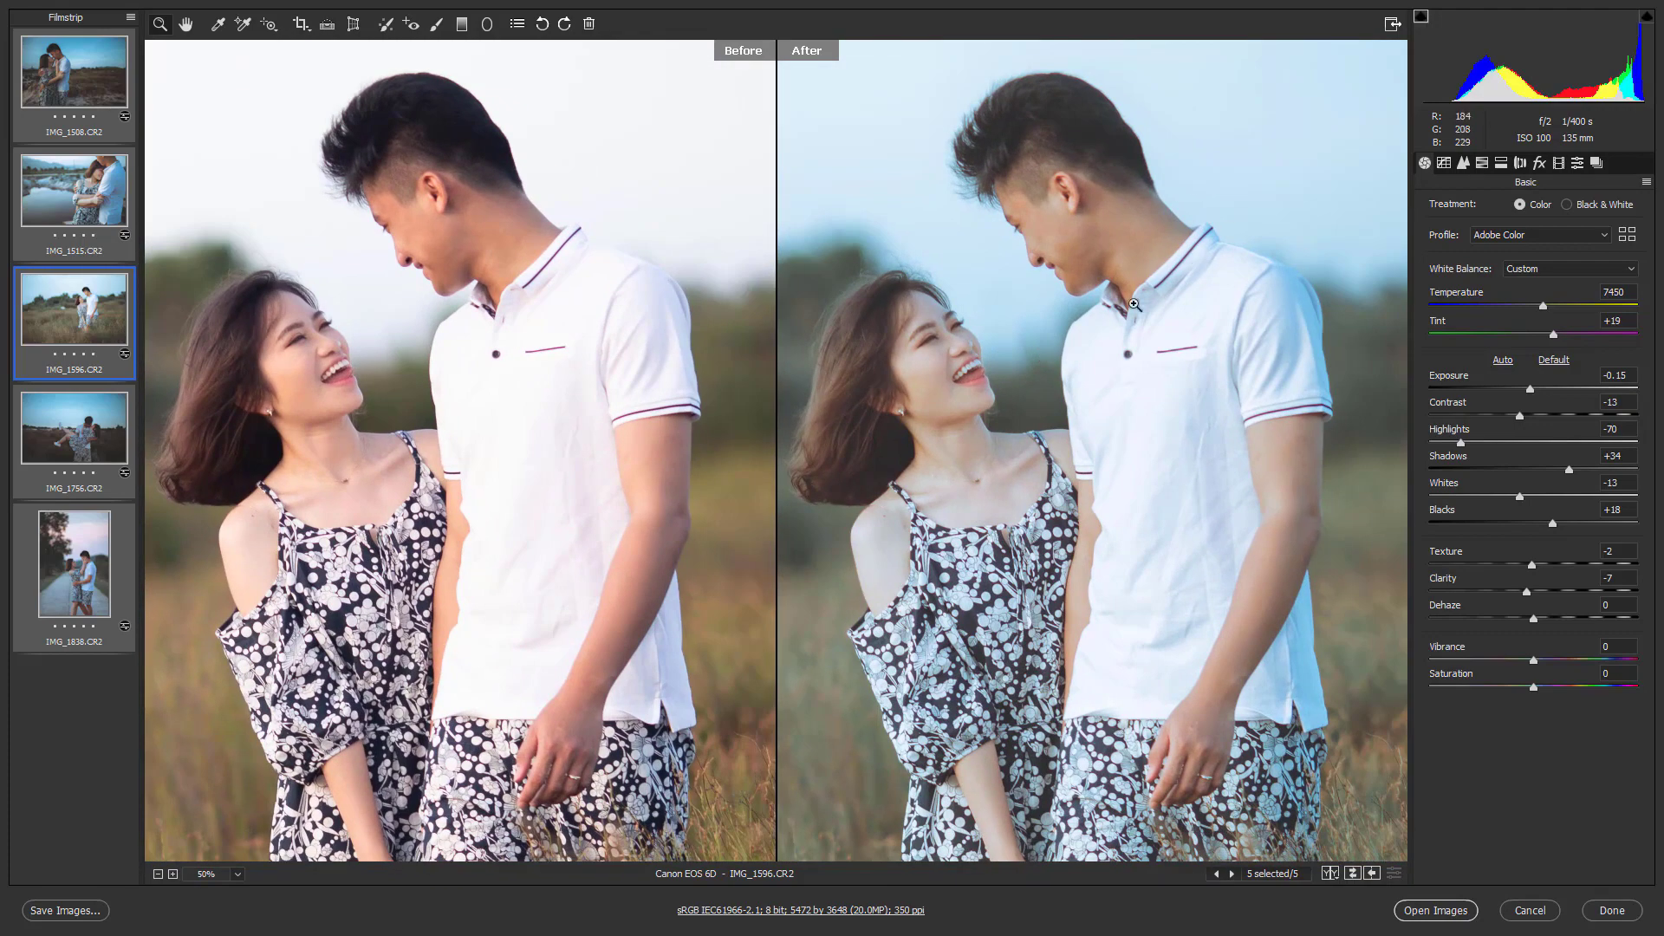
pyautogui.click(1040, 264)
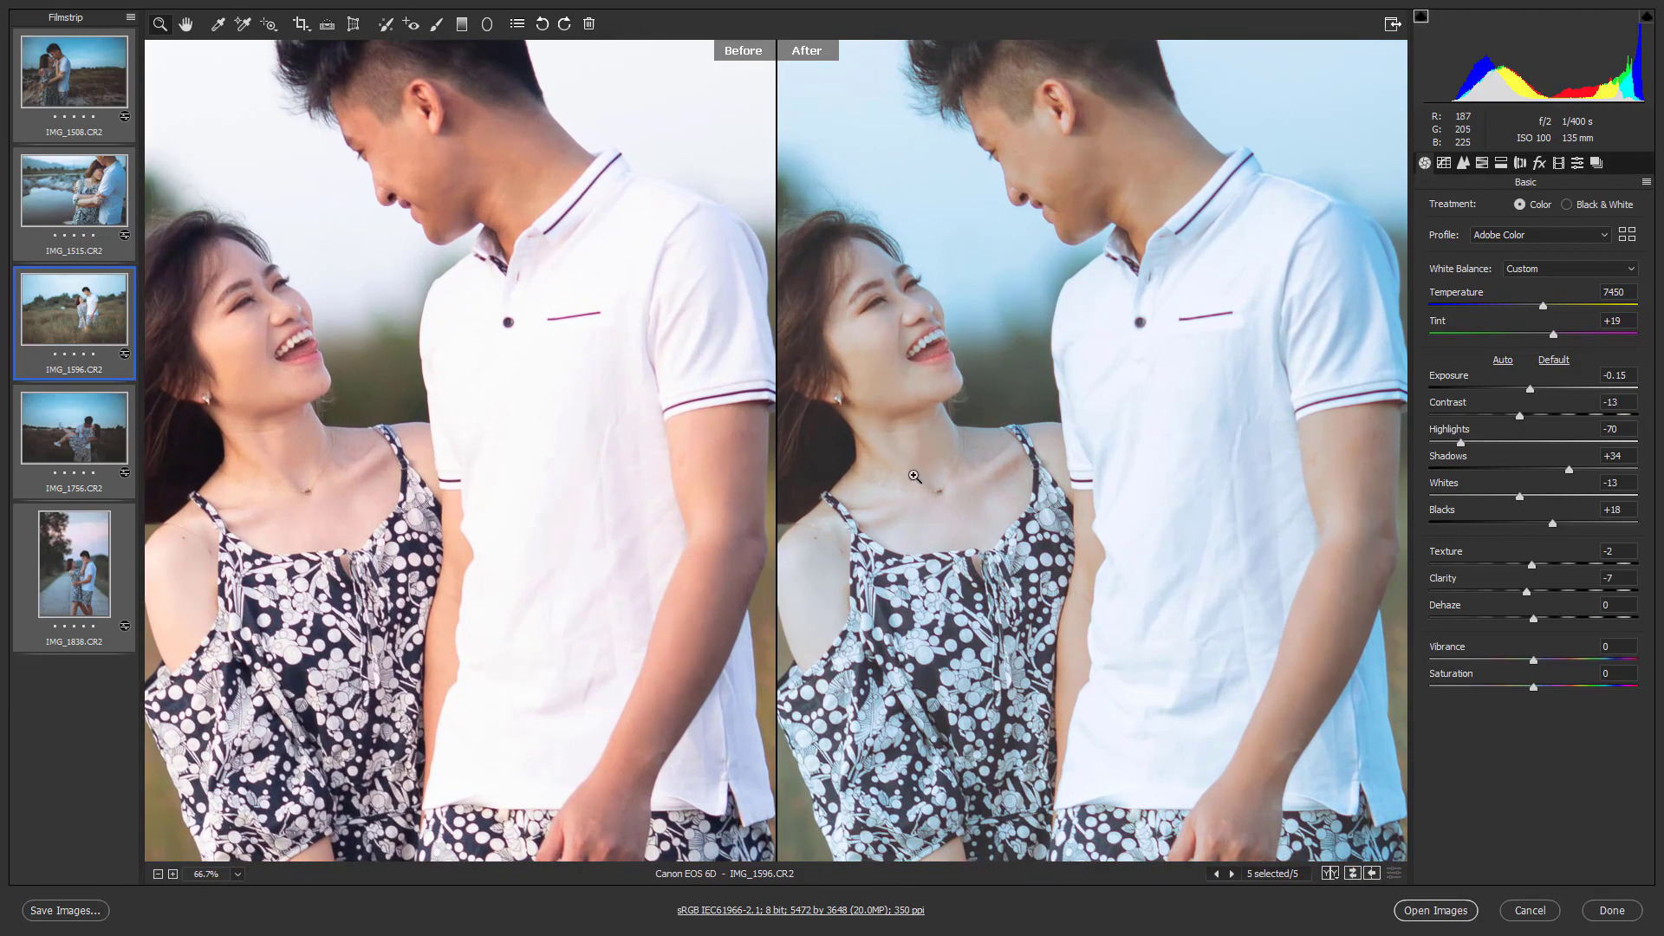
pyautogui.keyDown('alt'); pyautogui.click(1171, 491); pyautogui.keyUp('alt')
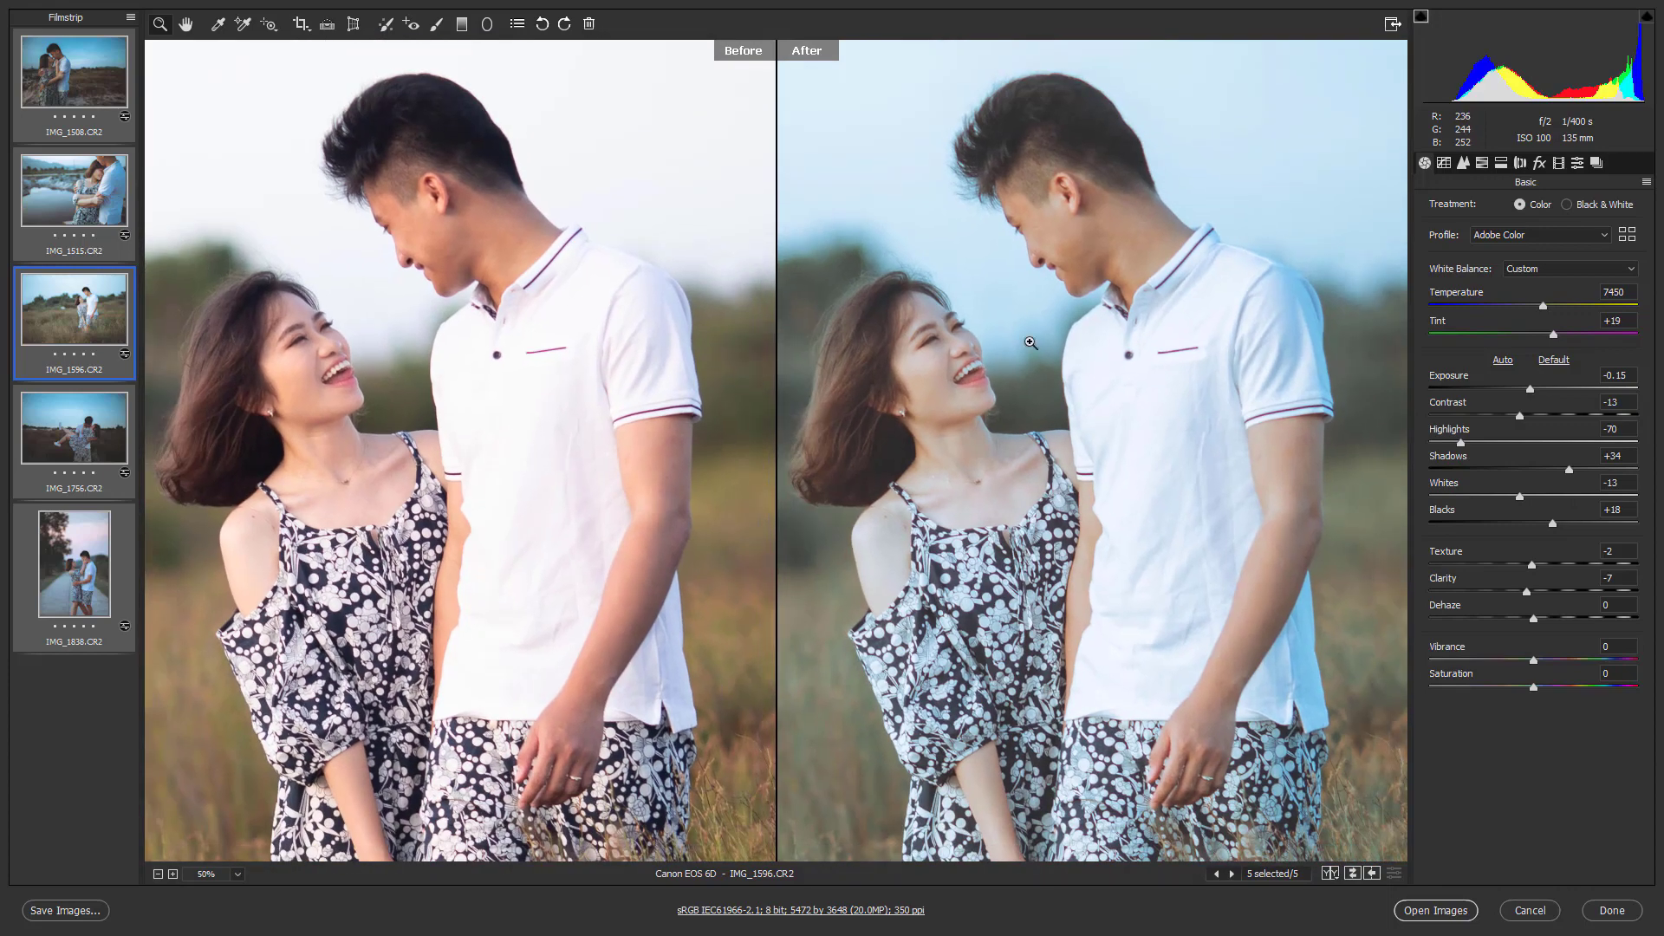
pyautogui.keyDown('alt'); pyautogui.click(1144, 560); pyautogui.keyUp('alt')
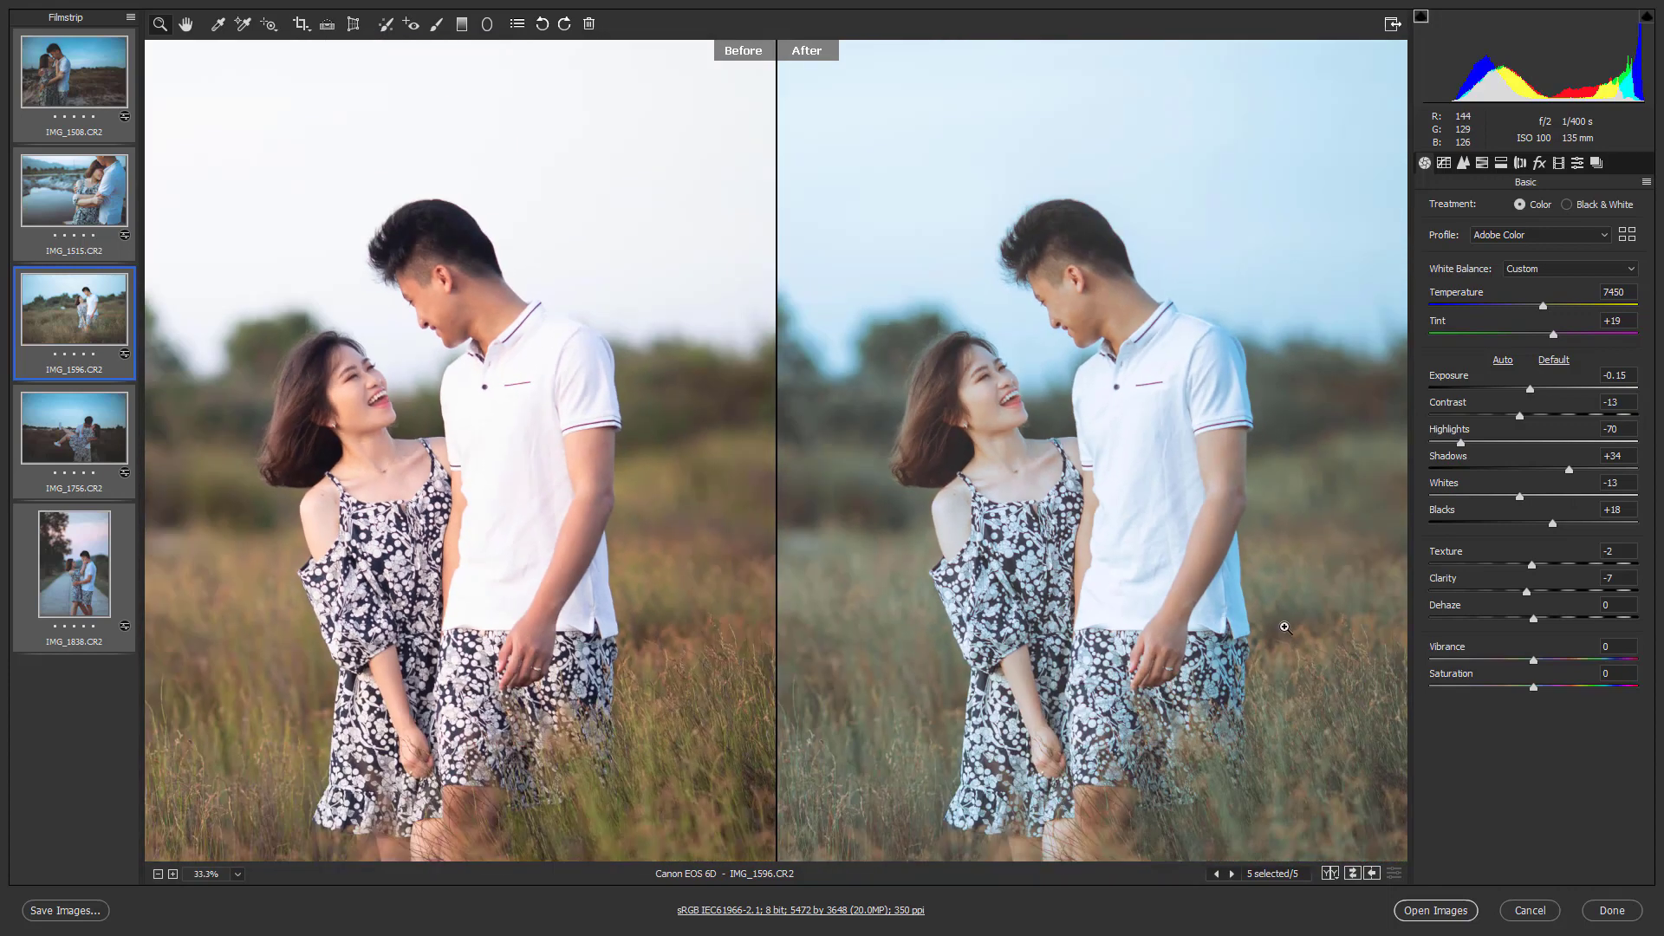
pyautogui.keyDown('alt'); pyautogui.click(1283, 637); pyautogui.keyUp('alt')
pyautogui.keyDown('alt'); pyautogui.click(1343, 555); pyautogui.keyUp('alt')
pyautogui.keyDown('alt'); pyautogui.click(1189, 540); pyautogui.keyUp('alt')
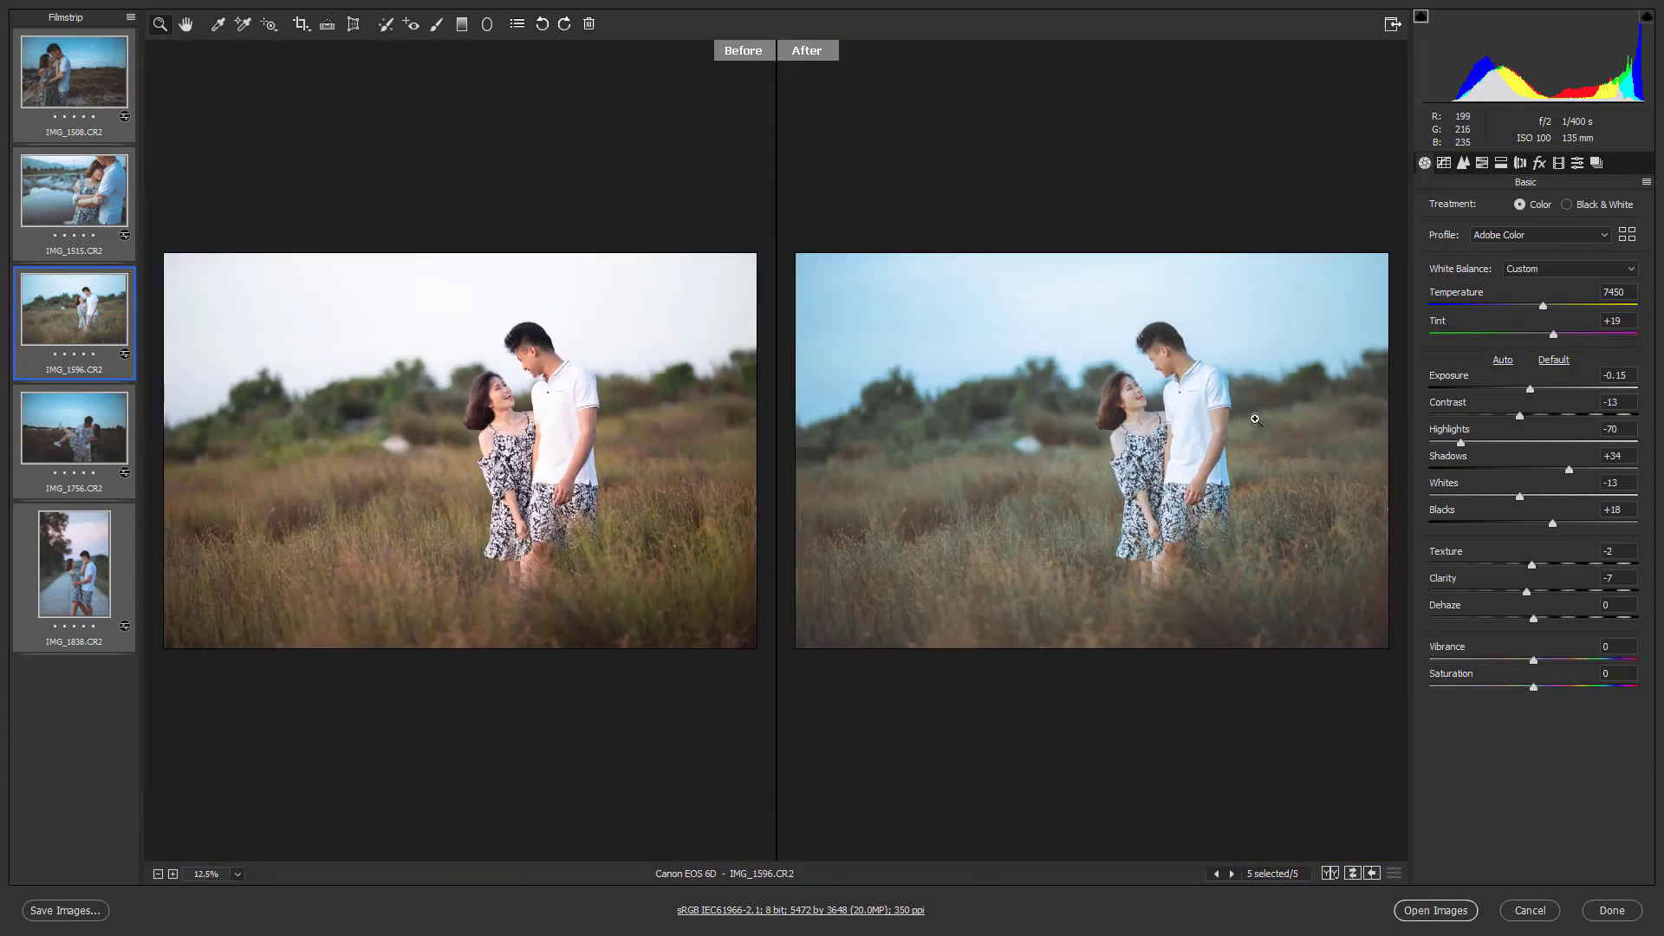
# - Zoom to 300% on the woman's face and show the Detail sharpening and noise-reduction settings
pyautogui.click(1463, 163)
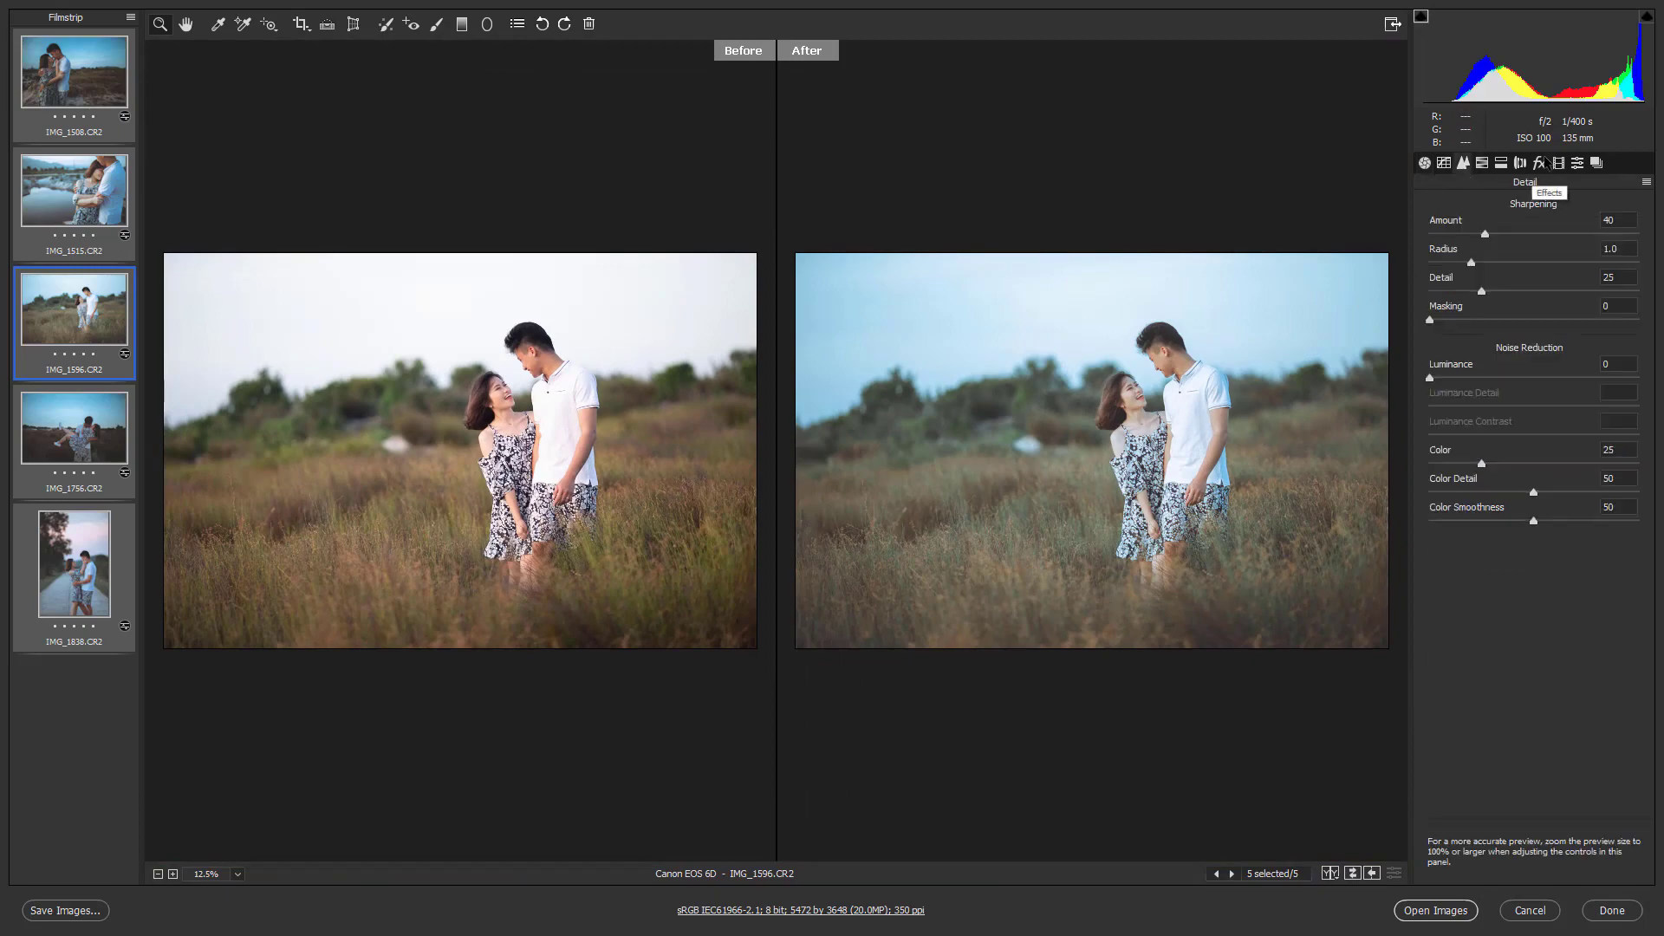
pyautogui.click(1539, 163)
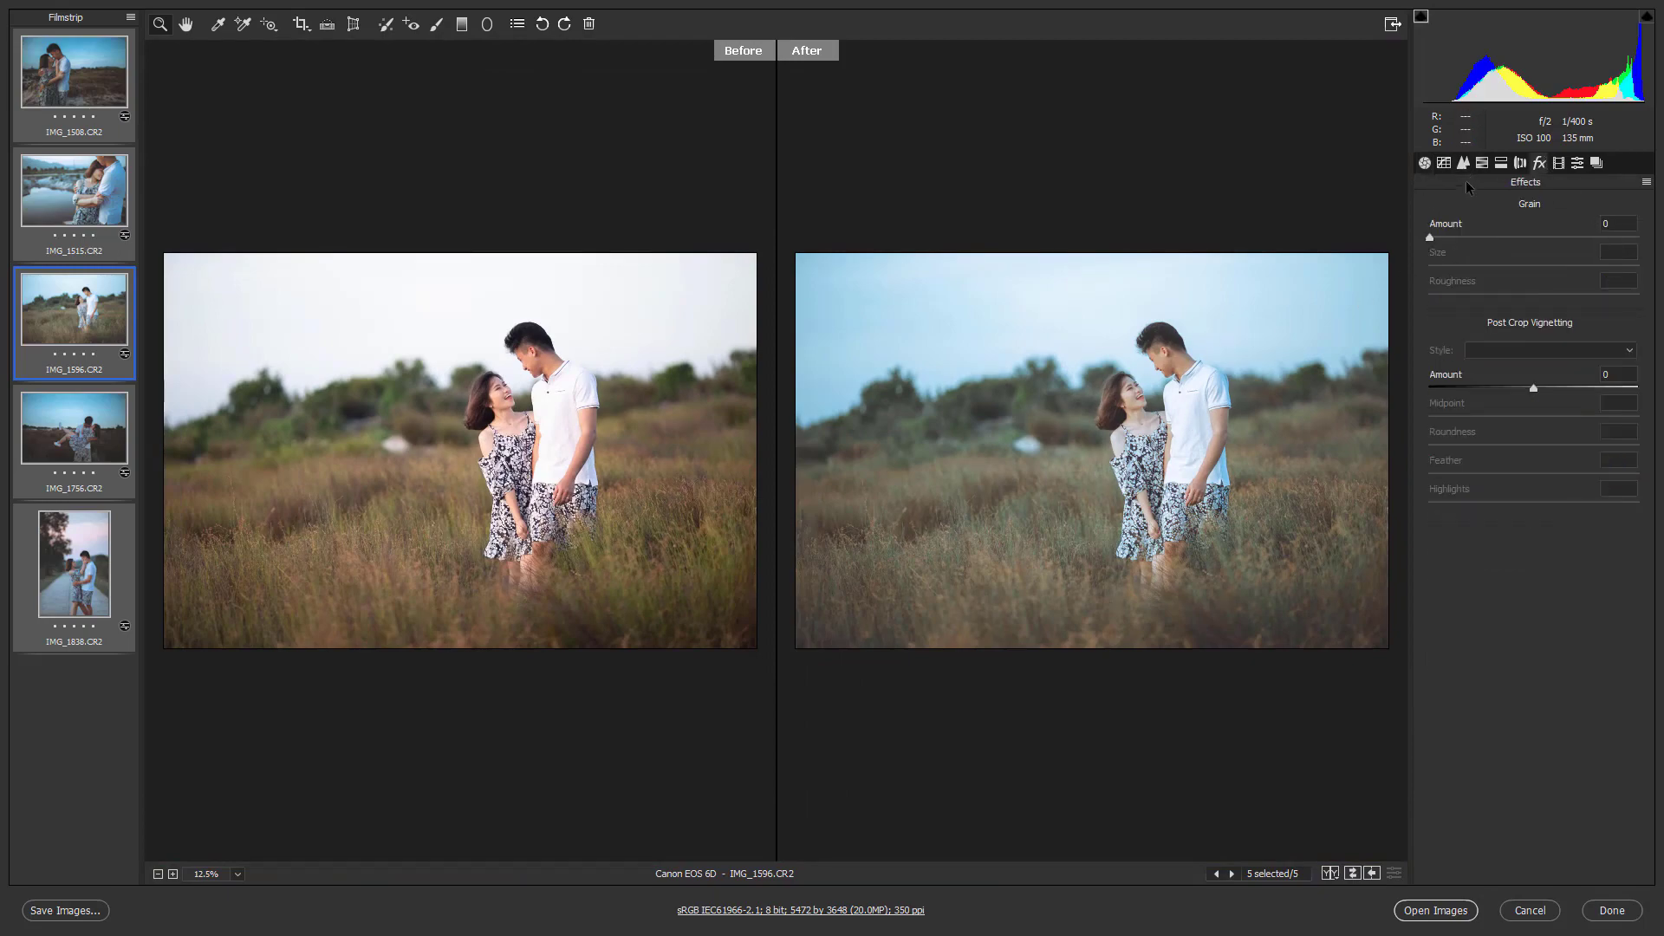
pyautogui.click(1122, 371)
pyautogui.click(1182, 424)
pyautogui.click(1183, 424)
pyautogui.click(1182, 424)
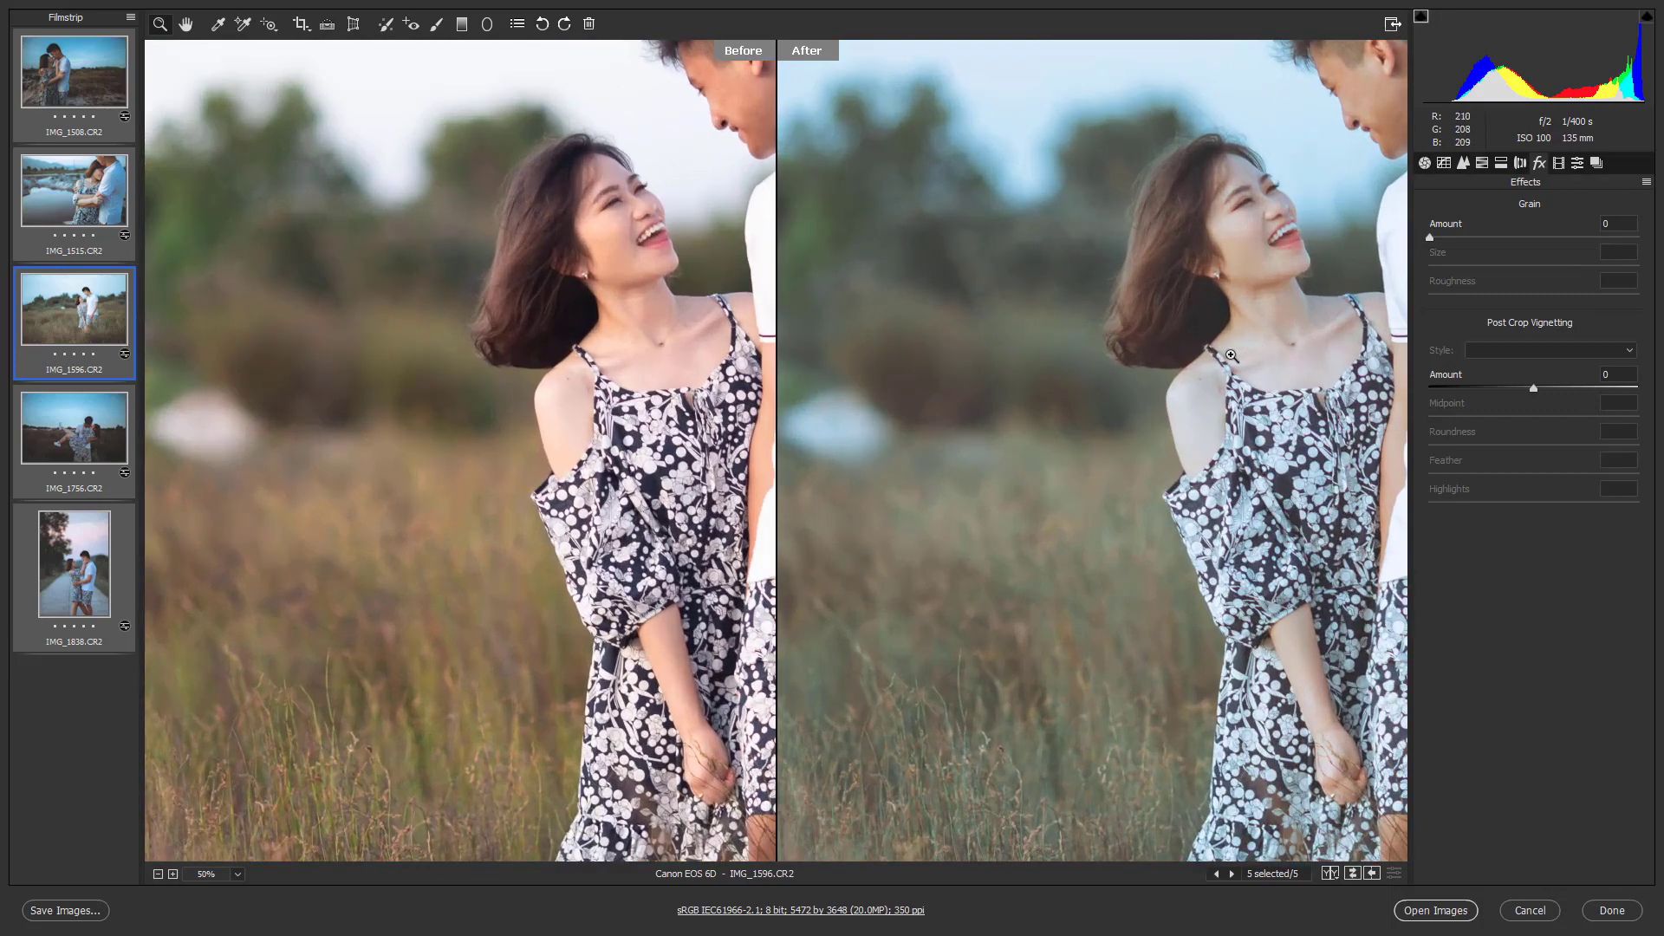
pyautogui.click(1249, 299)
pyautogui.click(1141, 372)
pyautogui.moveTo(1141, 372); pyautogui.dragTo(1264, 395)
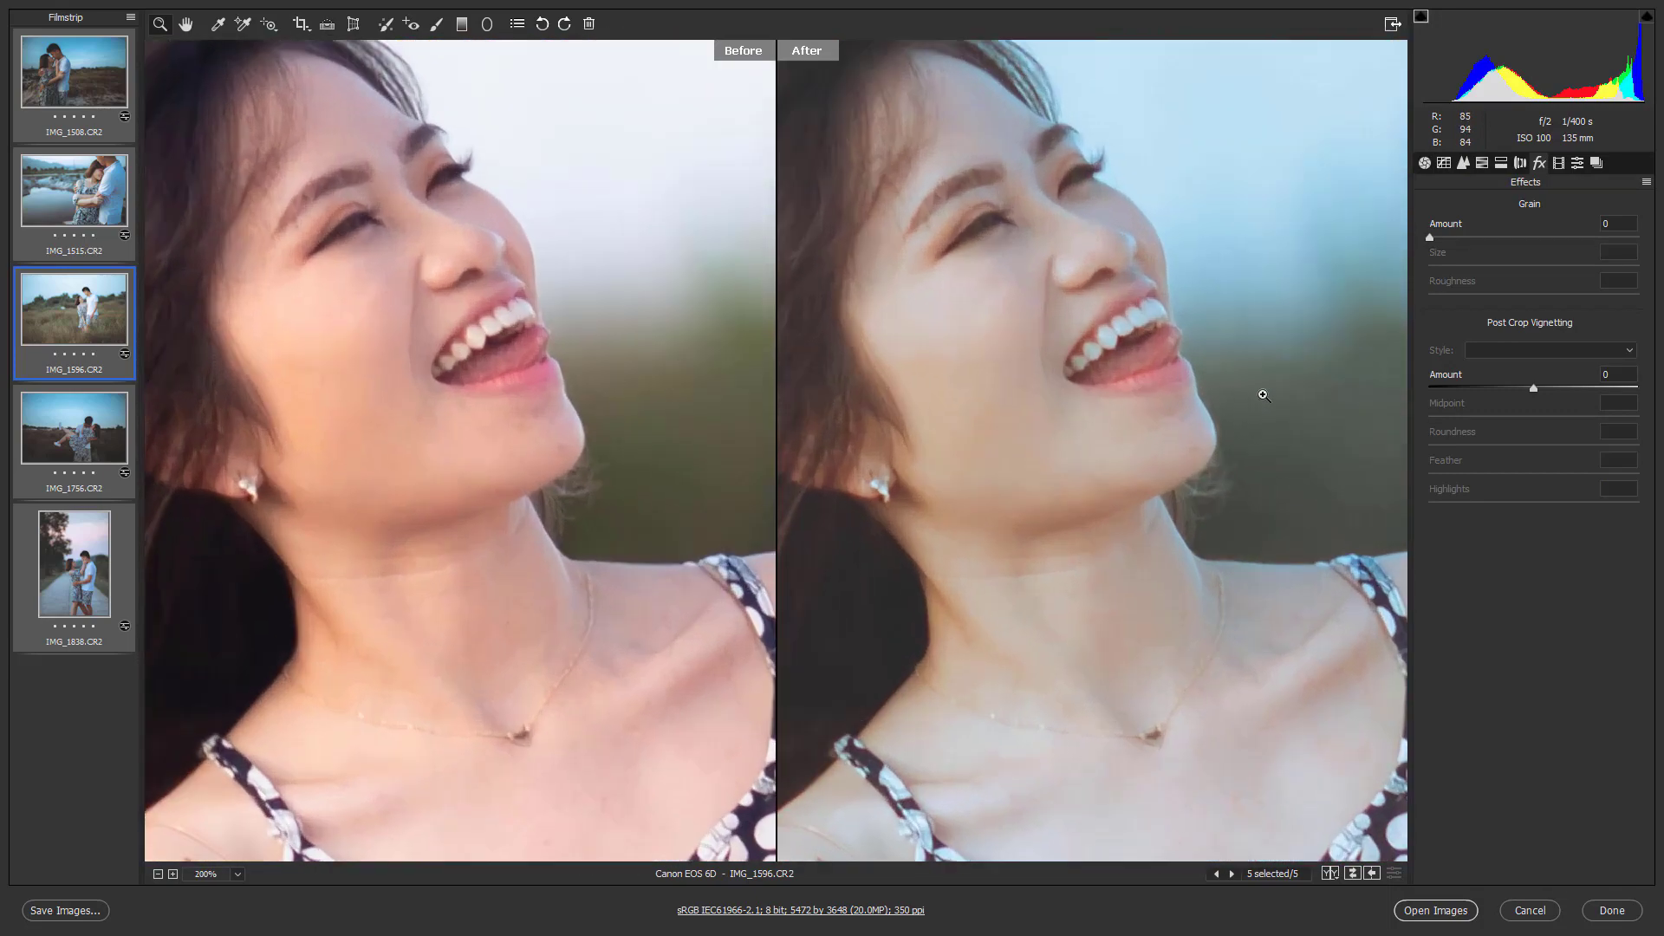
pyautogui.click(1127, 396)
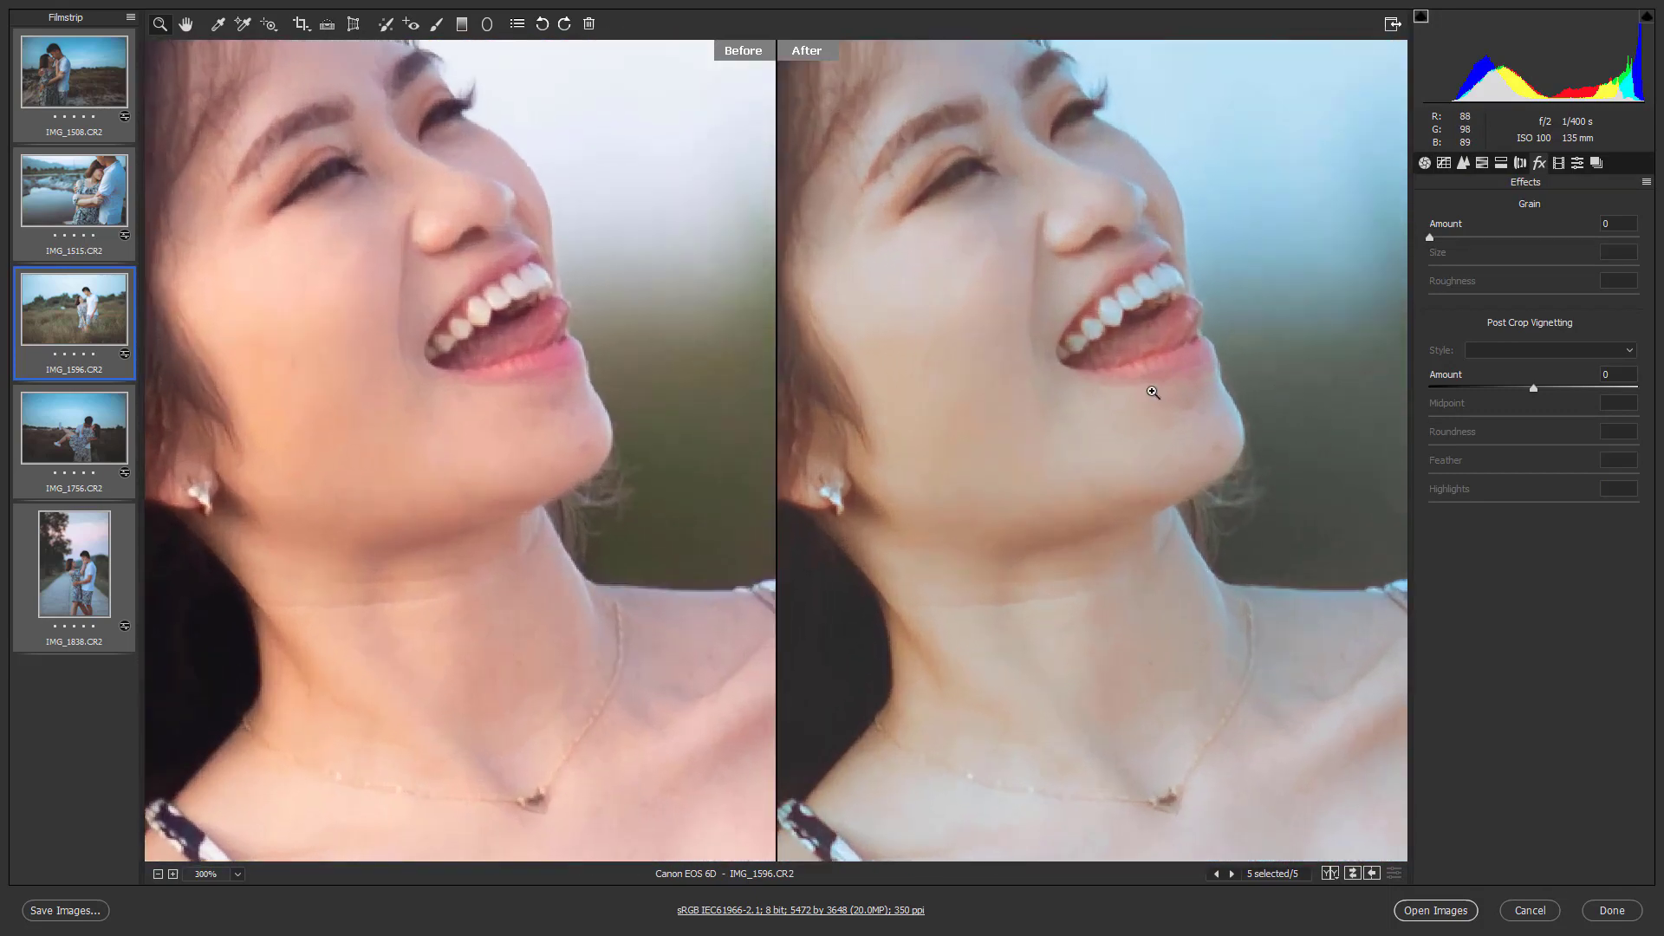
pyautogui.moveTo(959, 216)
pyautogui.mouseDown()
pyautogui.moveTo(1168, 449)
pyautogui.moveTo(1070, 491)
pyautogui.mouseUp()
pyautogui.click(1464, 163)
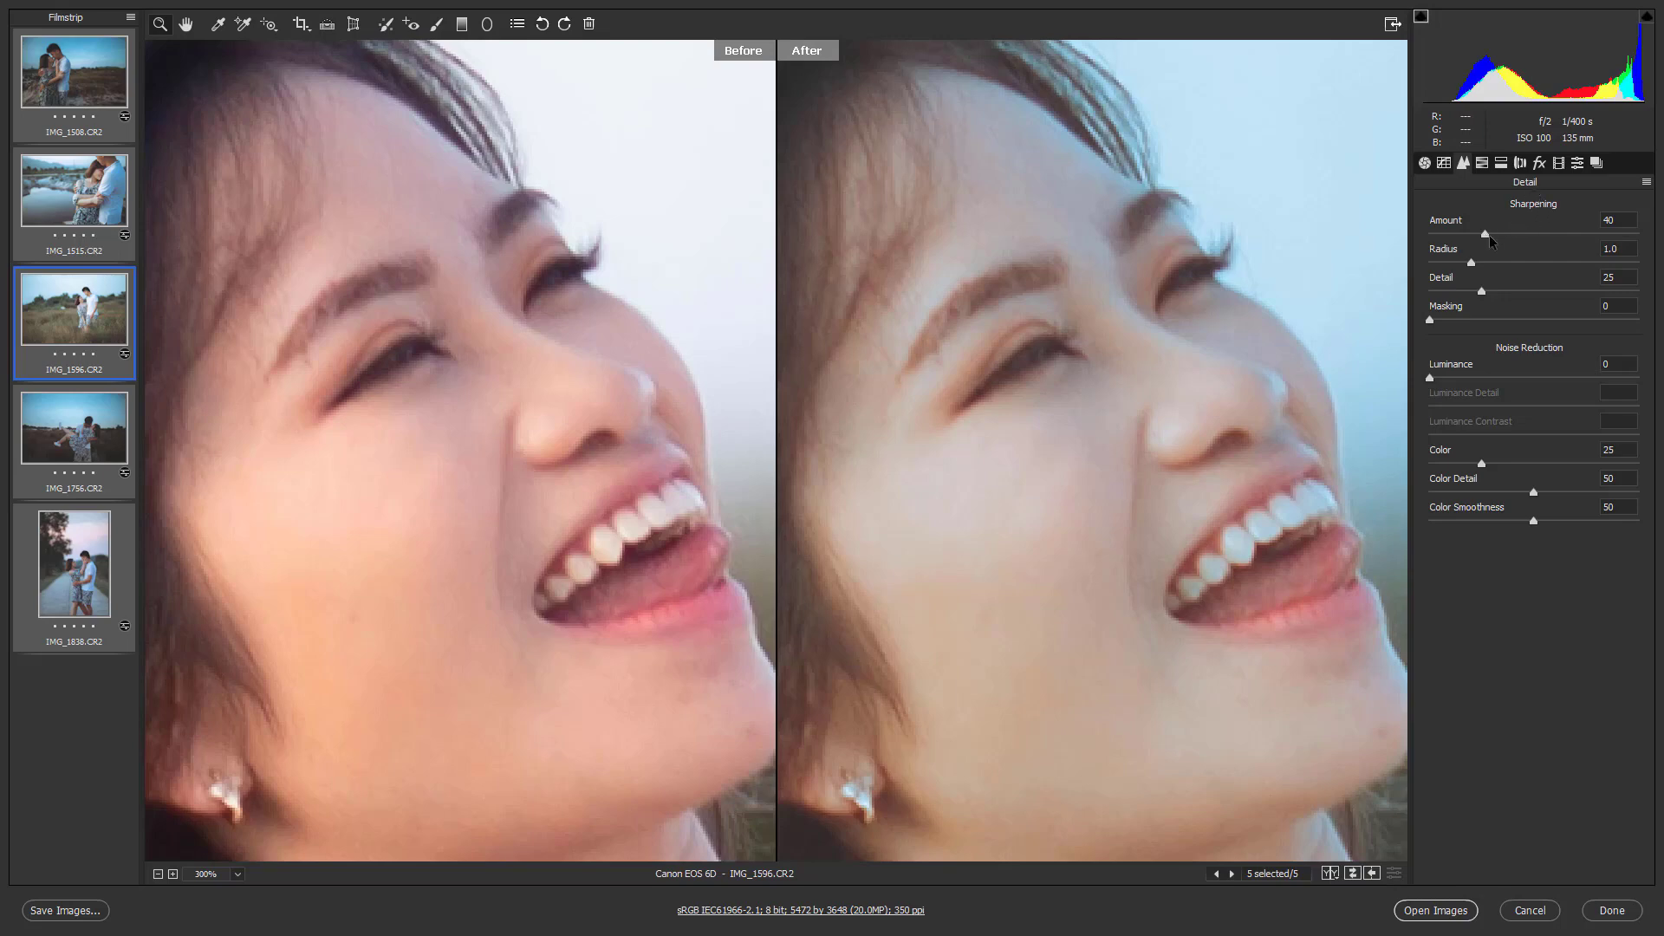
# - Set the Sharpening Amount to 28
pyautogui.moveTo(1513, 223); pyautogui.dragTo(1461, 233)
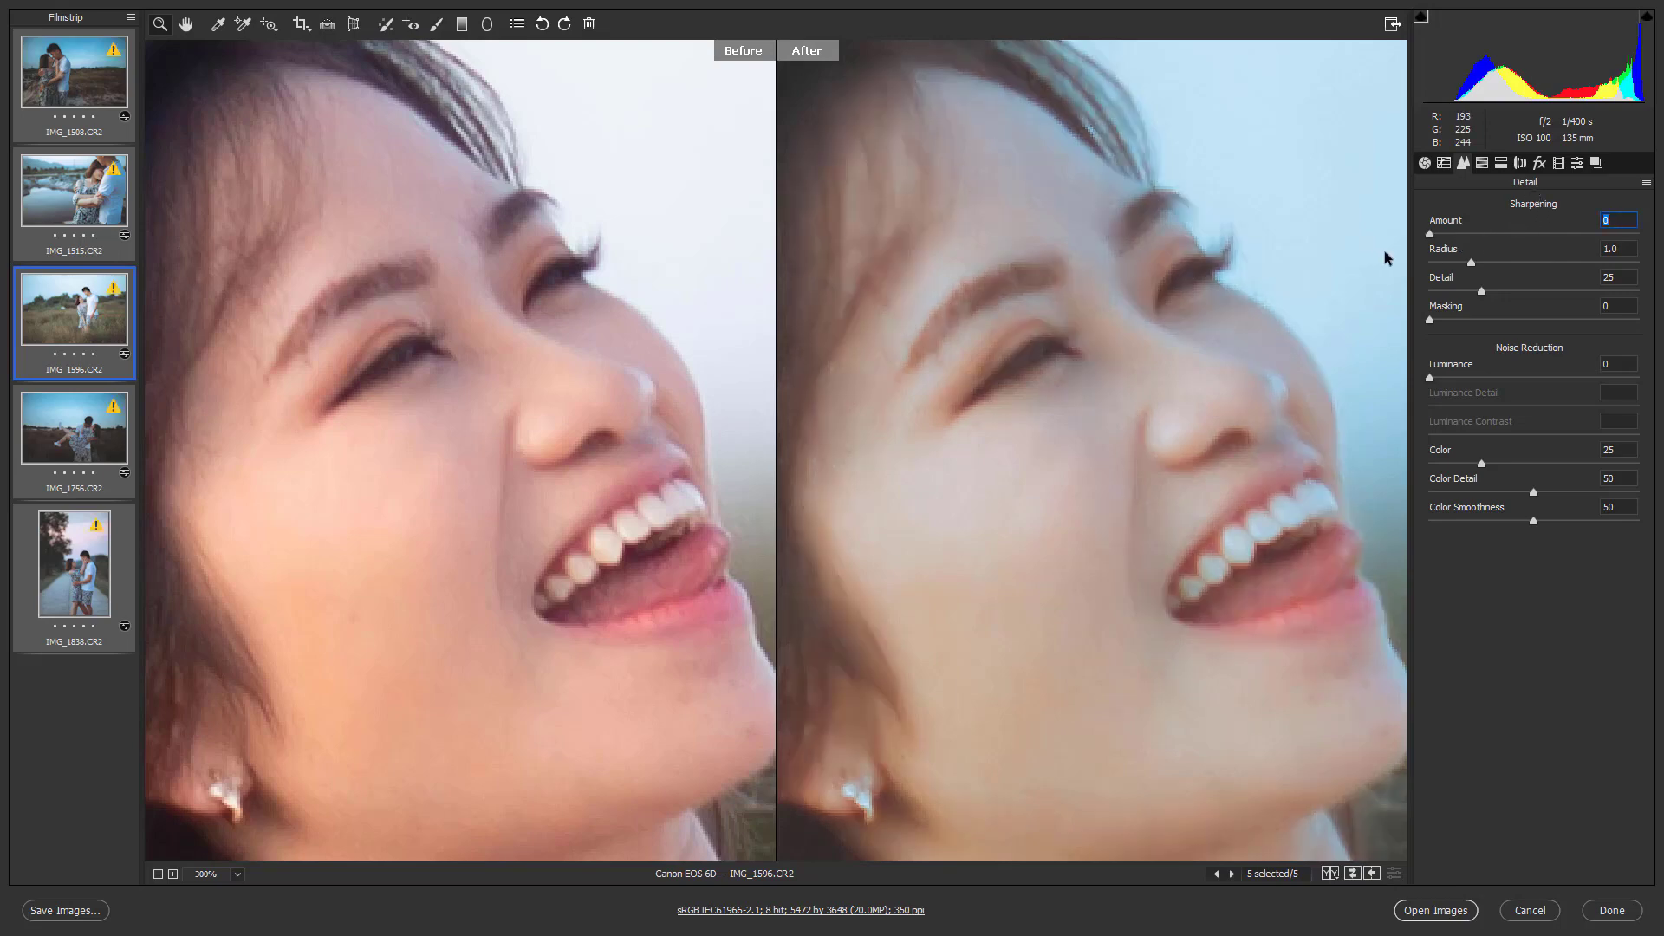
pyautogui.write('25')
pyautogui.press('Return')
pyautogui.press('Up')
pyautogui.press('Up')
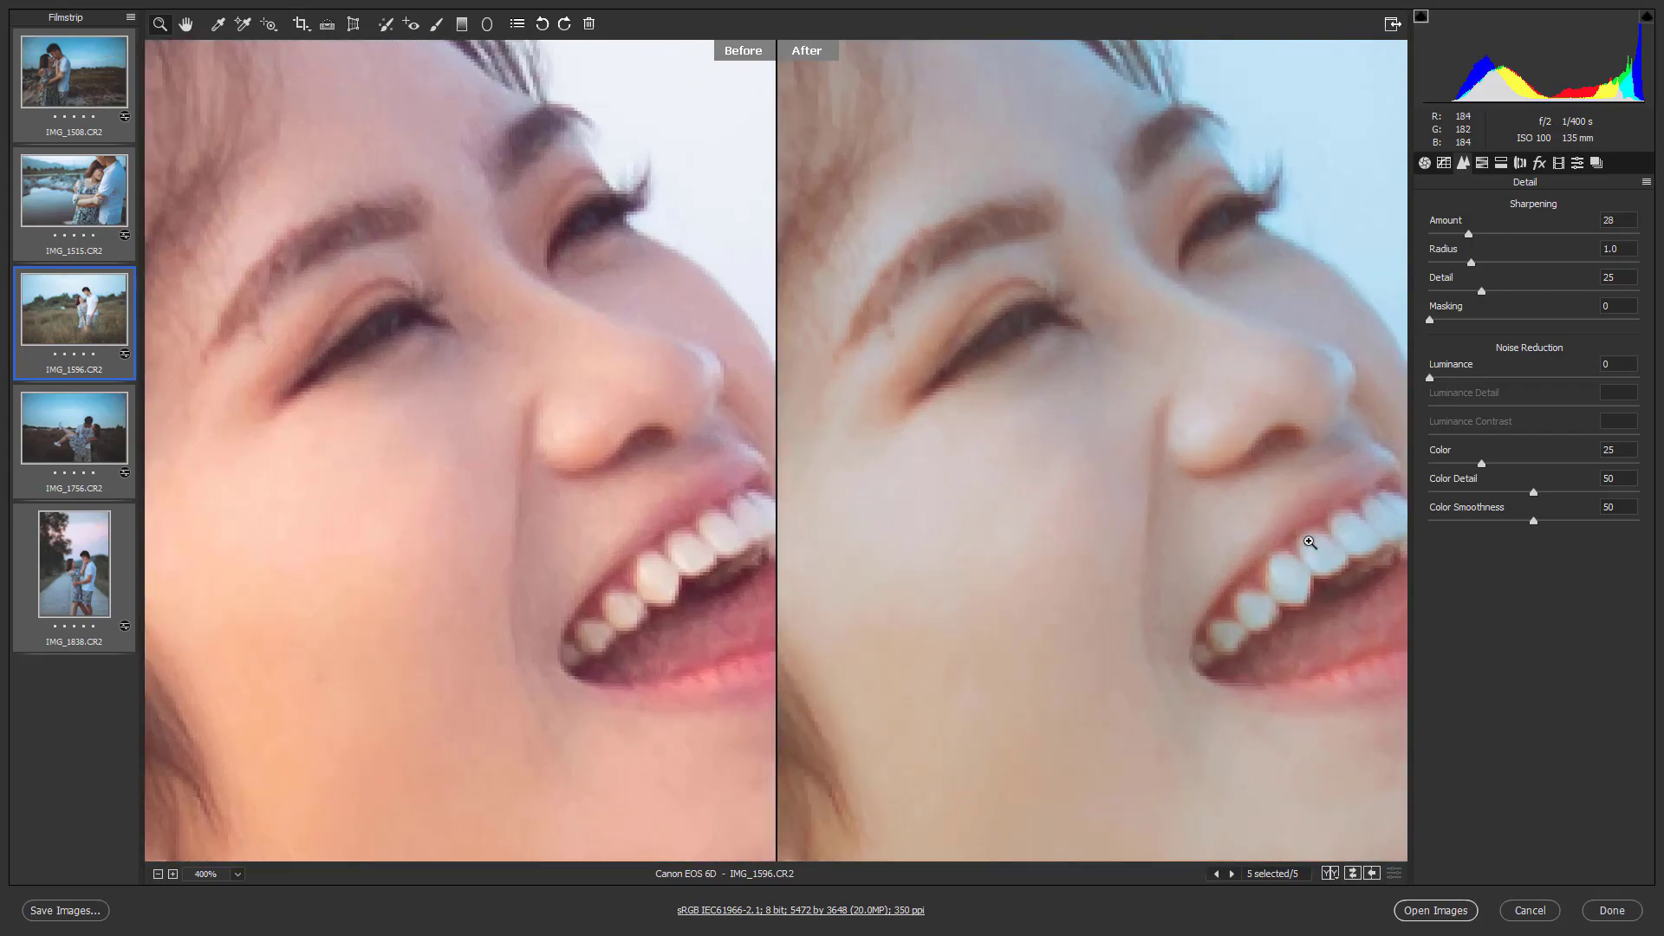
# - Inspect skin detail around the nose, then zoom out to show both whole photos
pyautogui.click(1218, 555)
pyautogui.click(1248, 516)
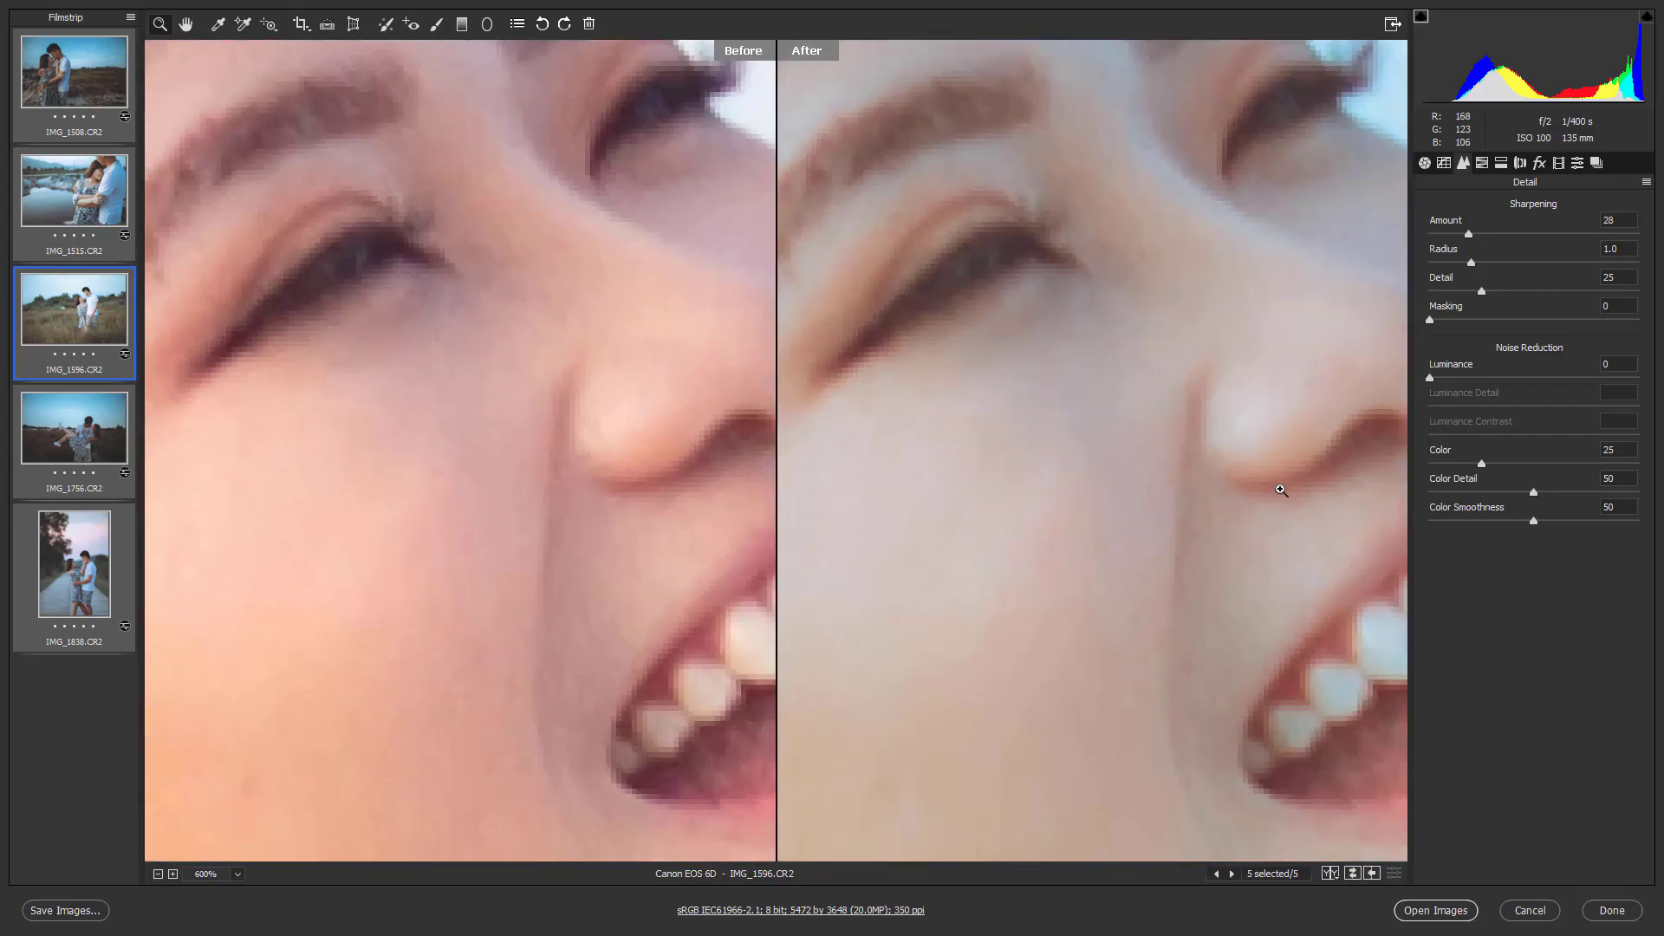
pyautogui.scroll(-3, 1283, 494)
pyautogui.scroll(-1, 1292, 520)
pyautogui.scroll(-1, 1300, 555)
pyautogui.scroll(-1, 1312, 584)
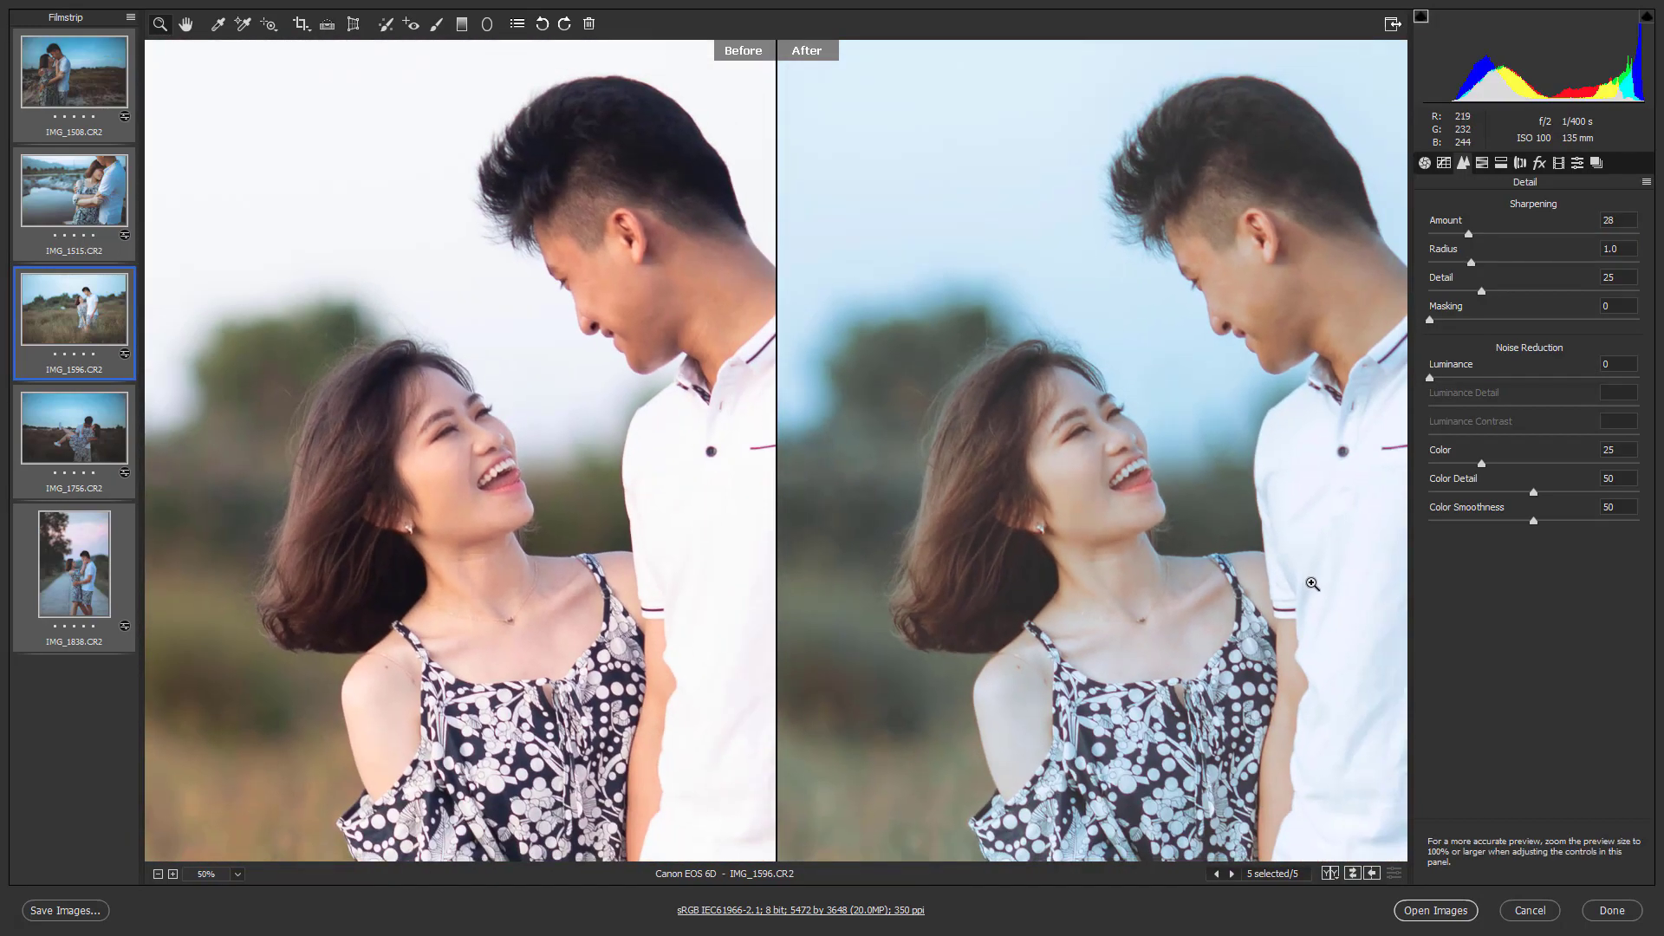
pyautogui.scroll(-1, 1326, 554)
pyautogui.scroll(-1, 1352, 511)
pyautogui.scroll(-1, 1379, 460)
pyautogui.scroll(-1, 1396, 429)
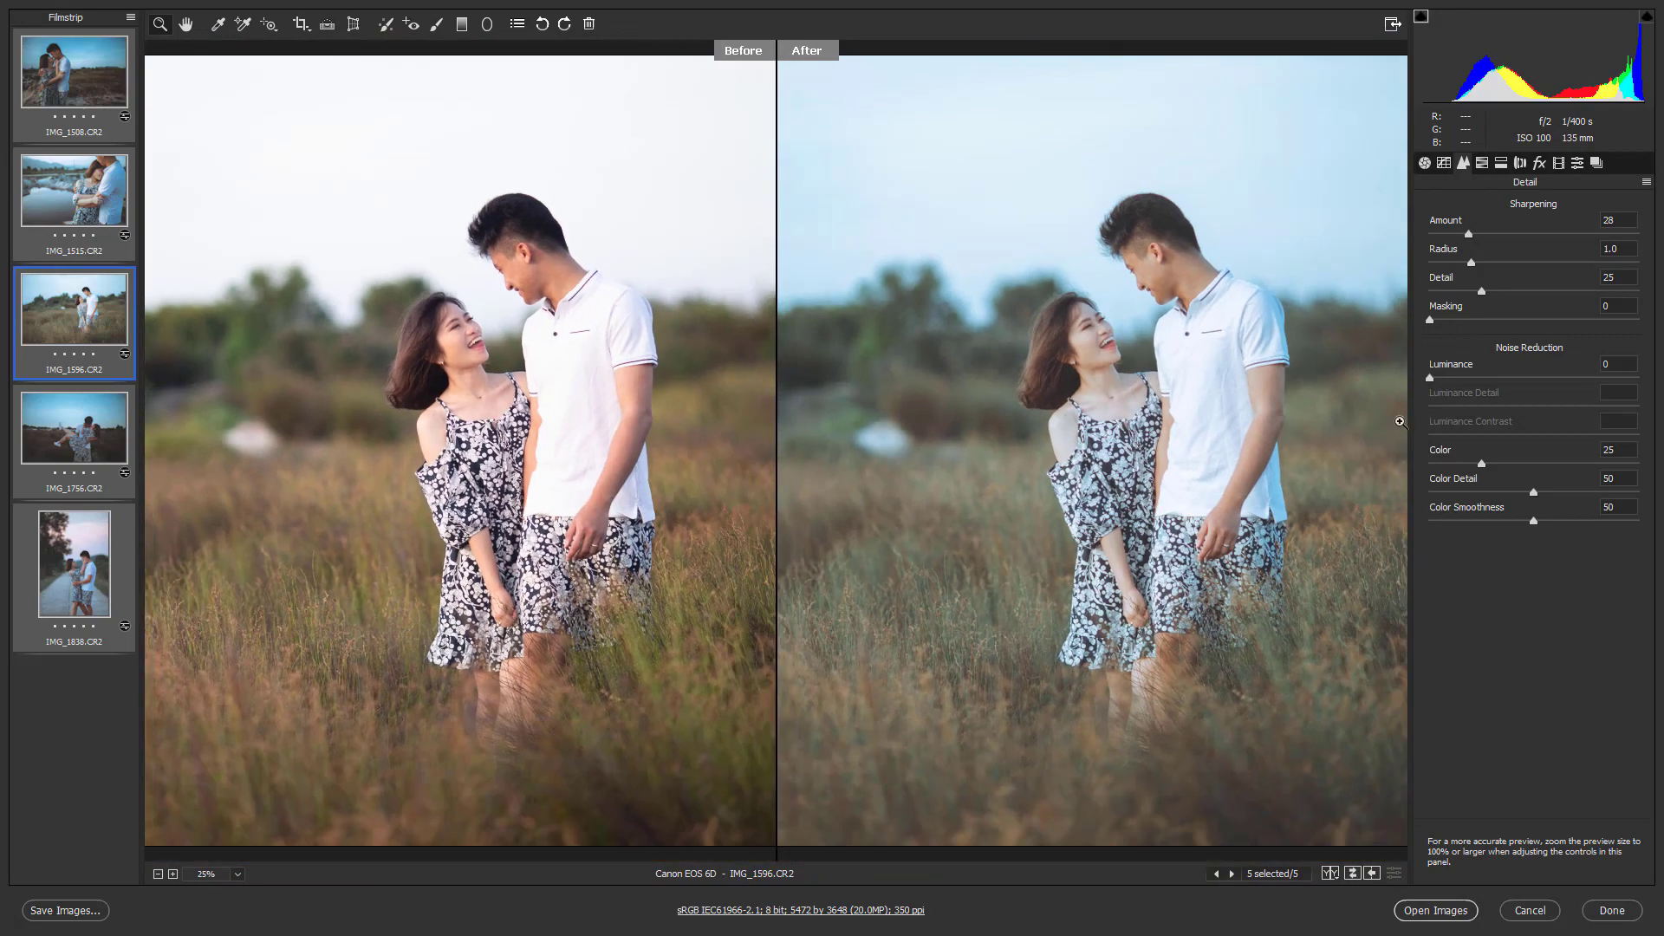
pyautogui.hotkey('ctrl', '-')
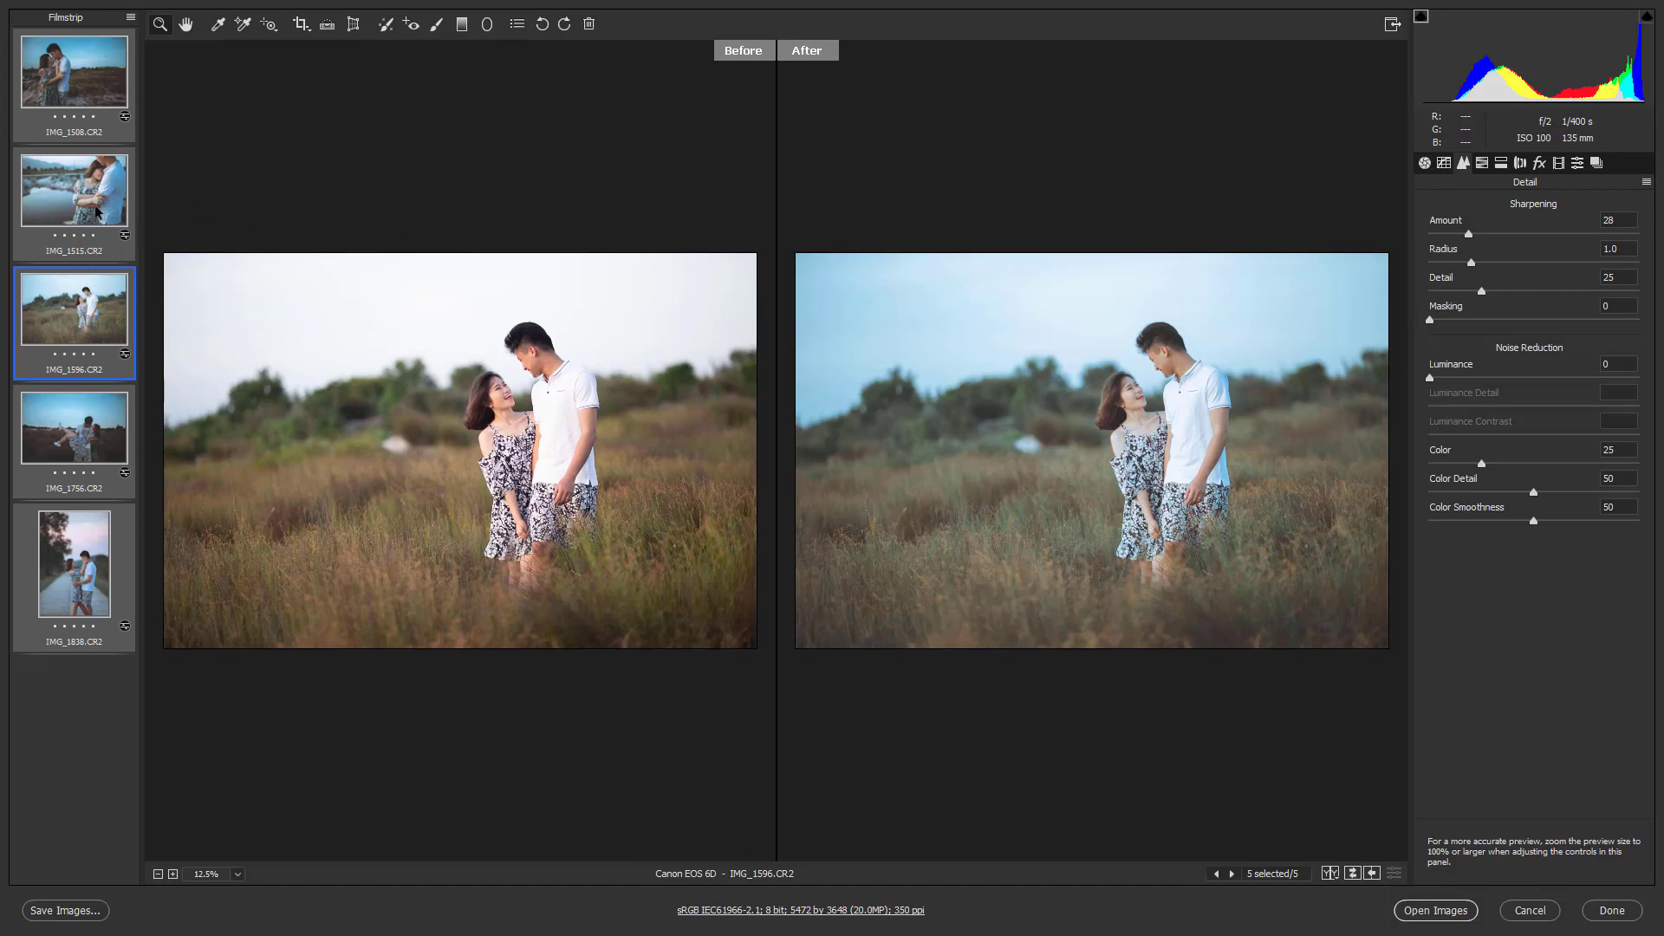
# - Select IMG_1515 in the Filmstrip and cycle the preview to show only the edited version
pyautogui.click(74, 190)
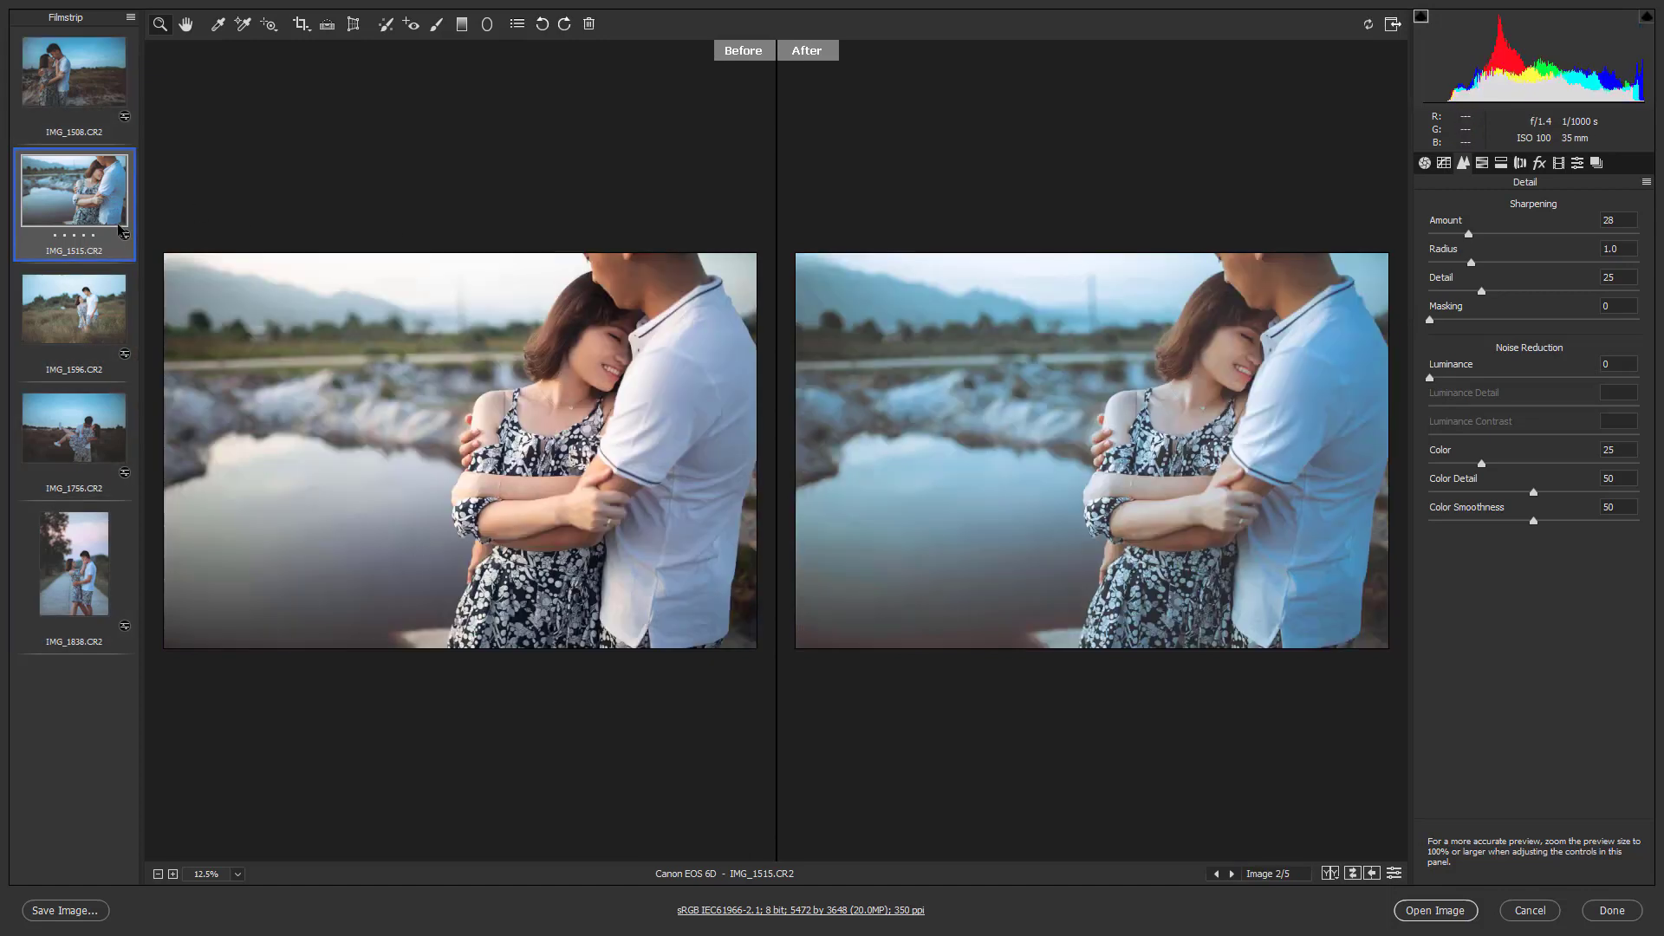
pyautogui.click(1327, 875)
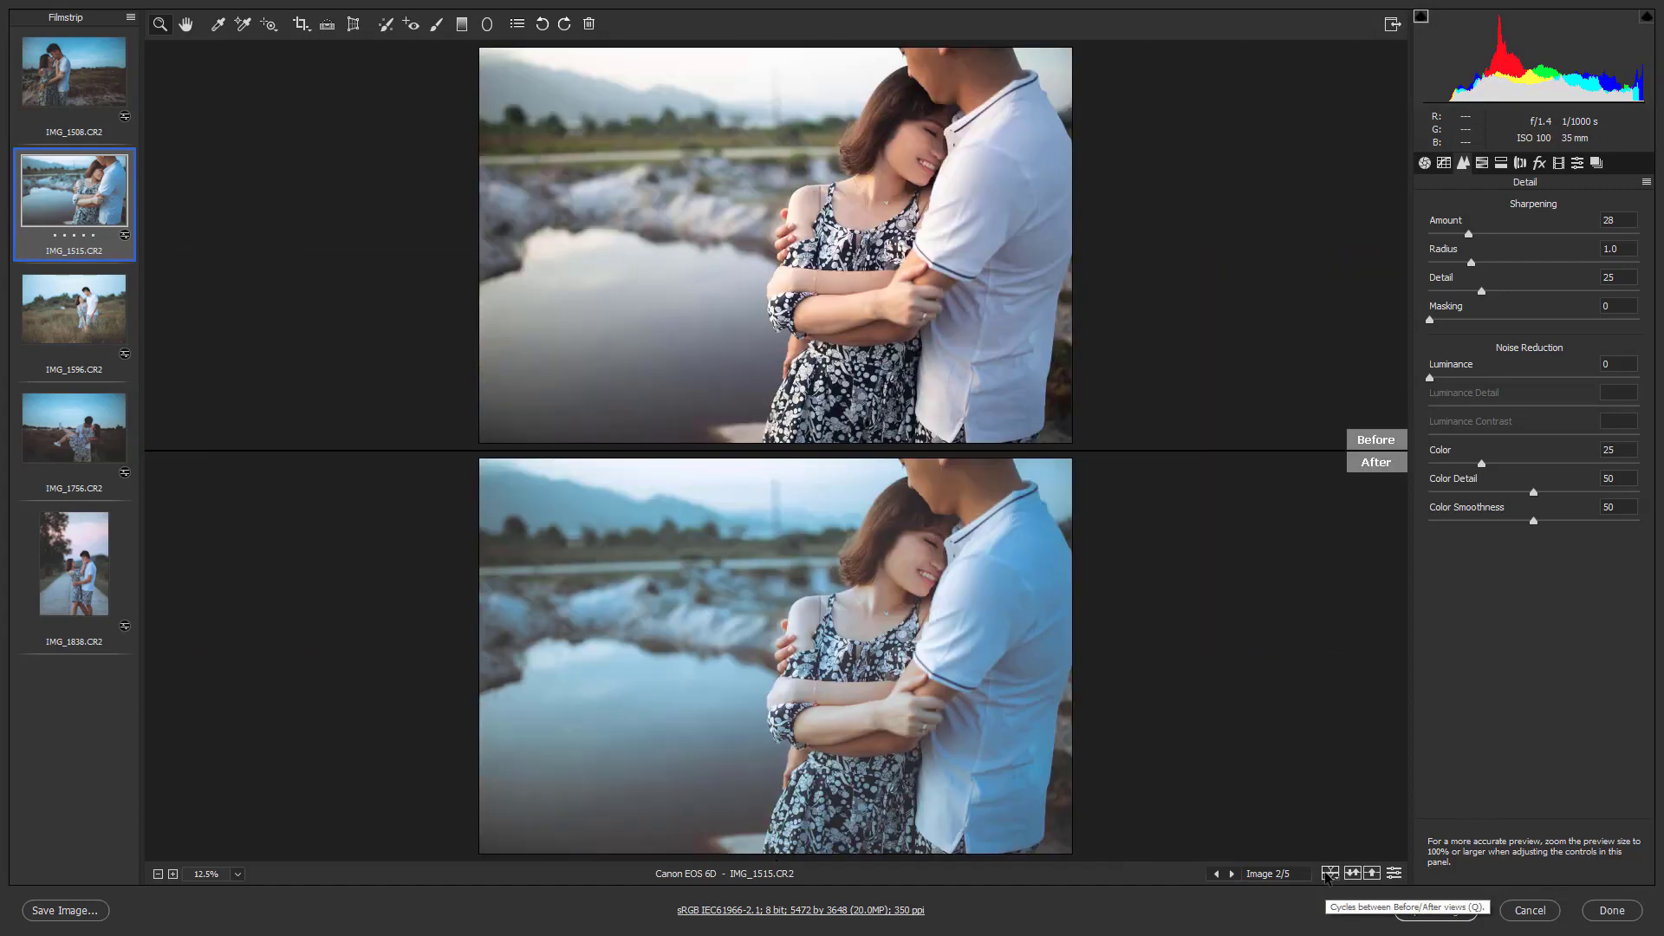
pyautogui.click(1327, 874)
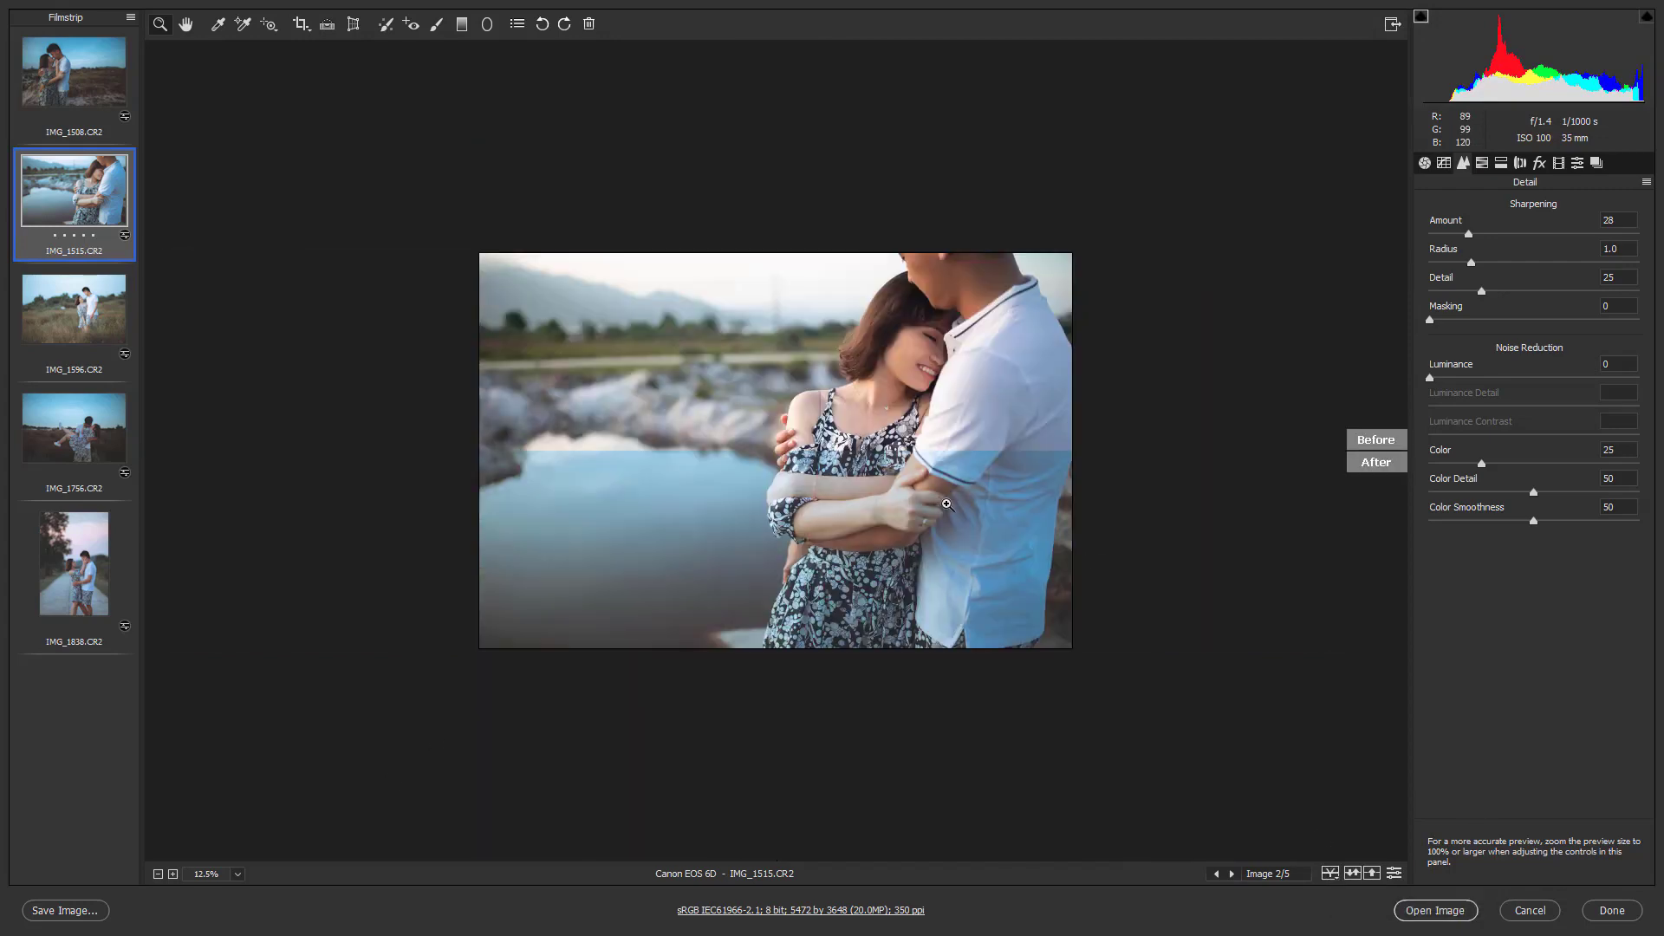
pyautogui.click(1327, 874)
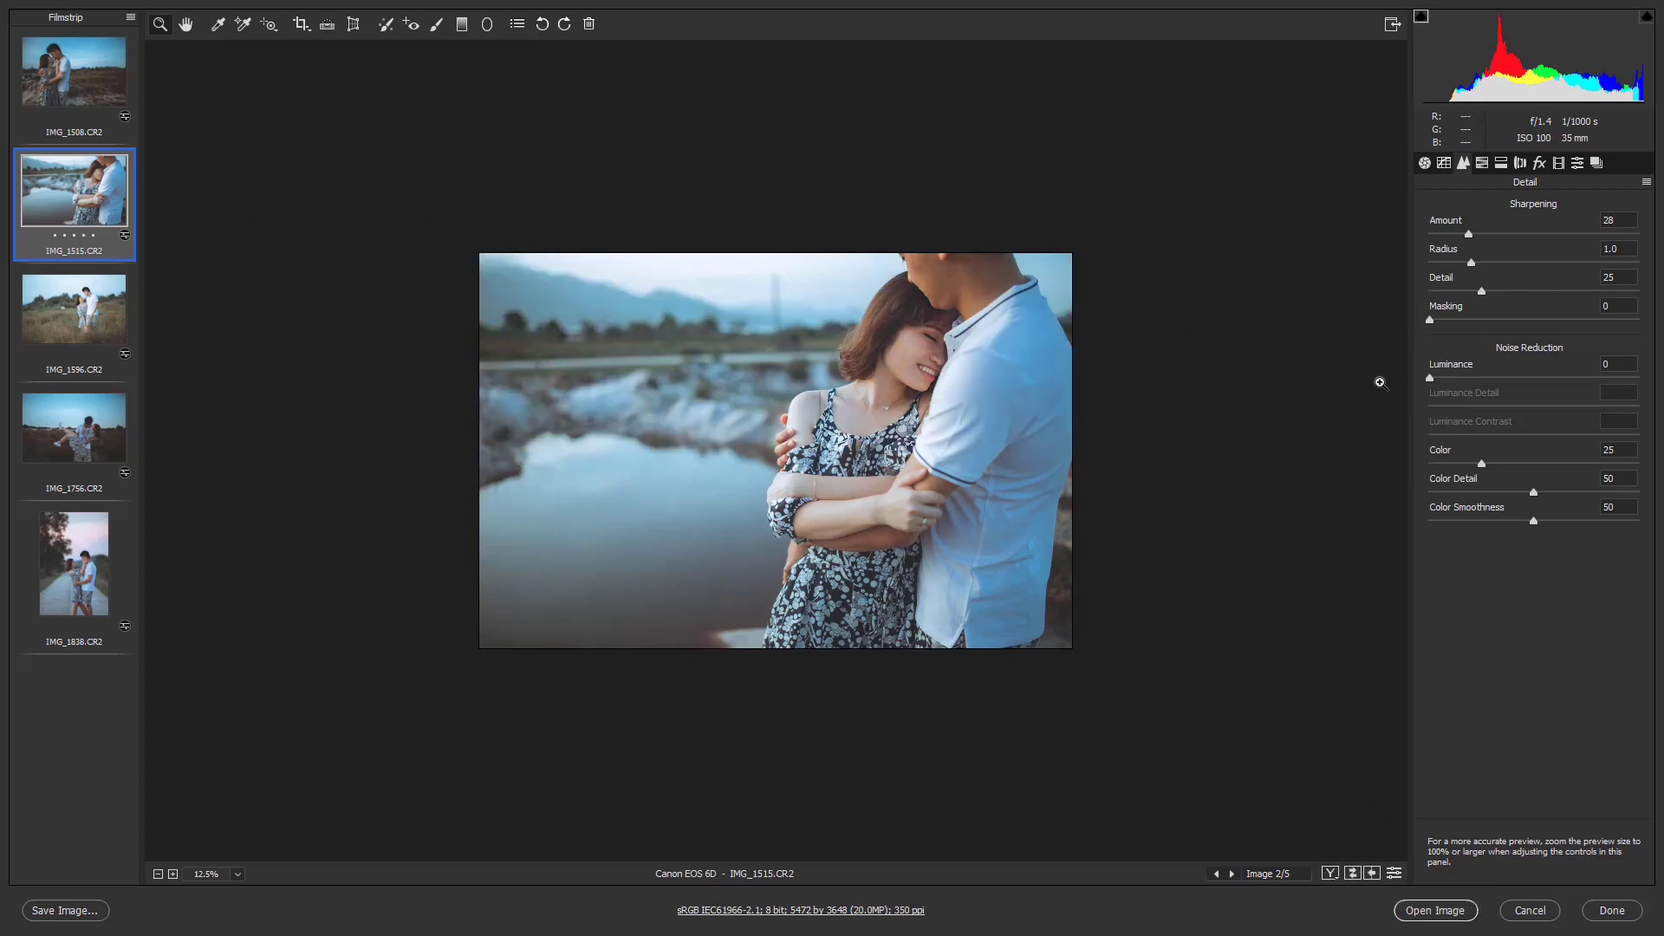
# - Show the Basic panel with the IMG_1515 preview enlarged to fill the canvas
pyautogui.hotkey('ctrl', '+')
pyautogui.click(1424, 163)
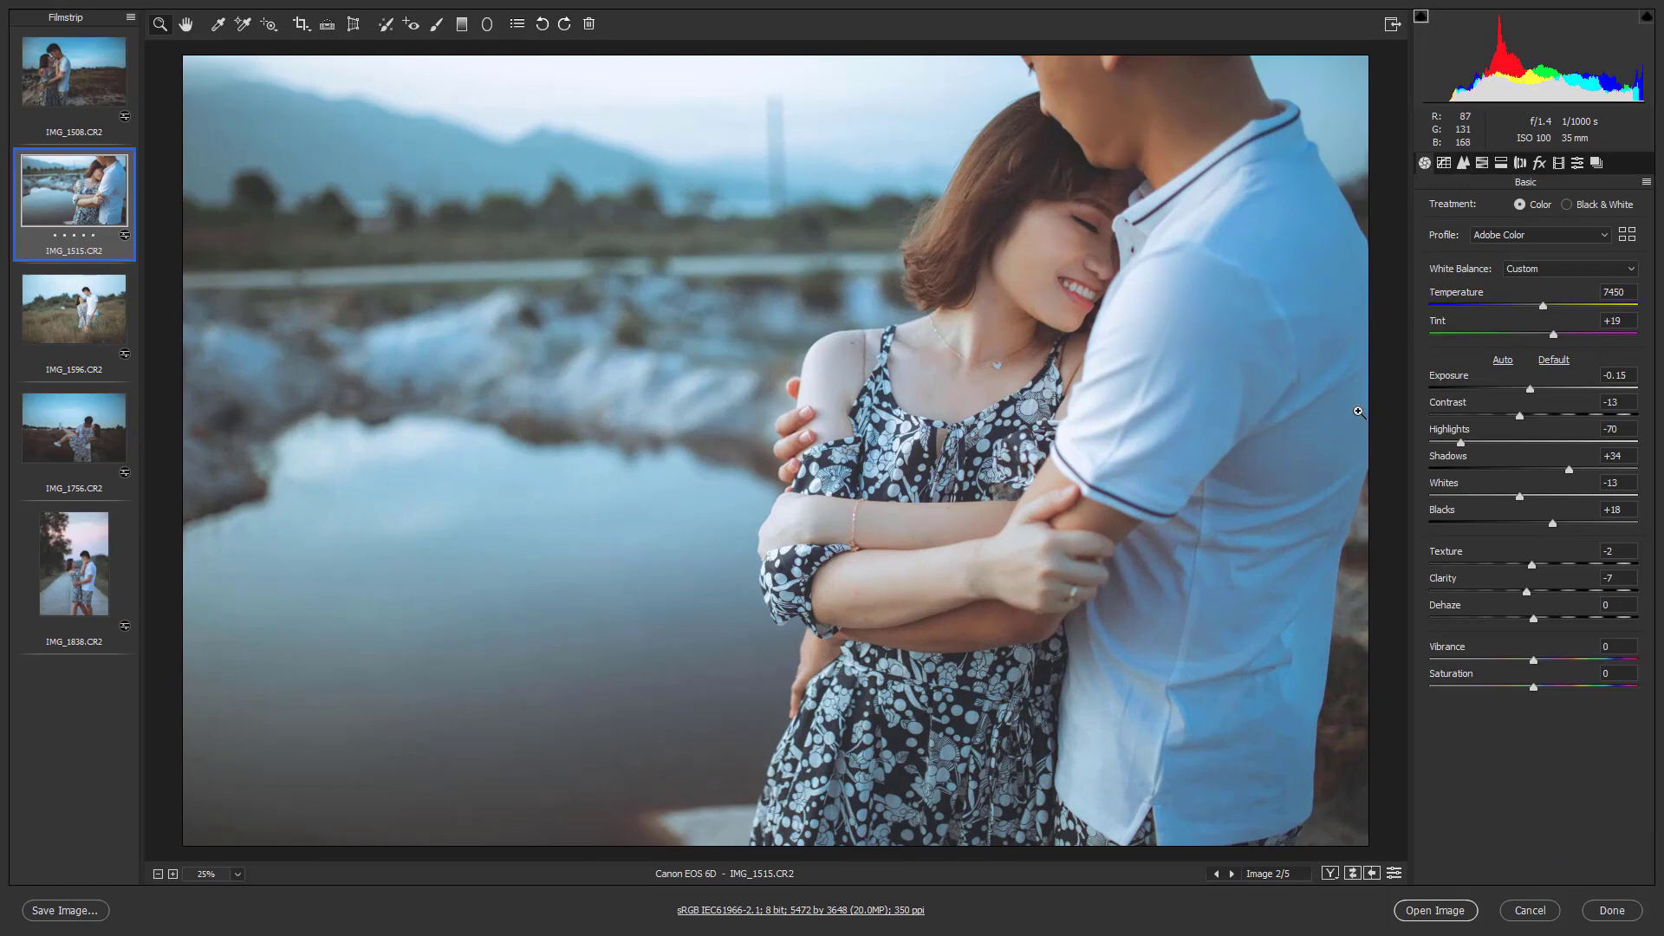
pyautogui.hotkey('ctrl', '-')
pyautogui.hotkey('ctrl', '+')
# - Raise Blacks to +30 and lift Shadows to +42 on IMG_1515
pyautogui.moveTo(1552, 525); pyautogui.dragTo(1566, 530)
pyautogui.hotkey('ctrl', '-')
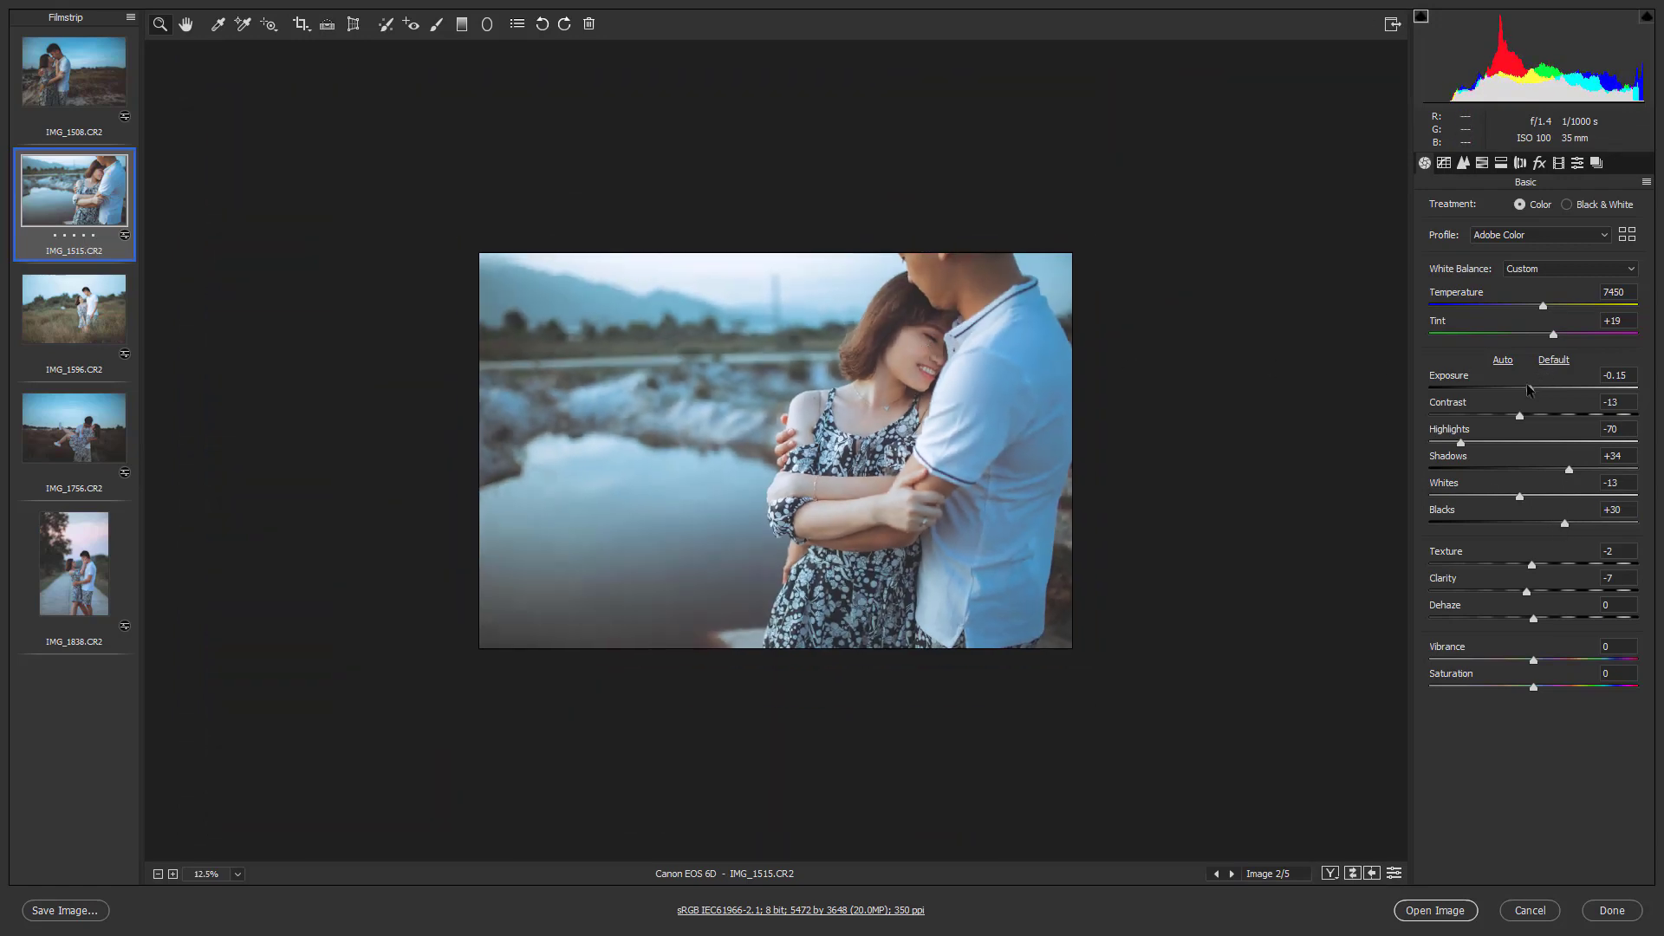
pyautogui.hotkey('ctrl', '+')
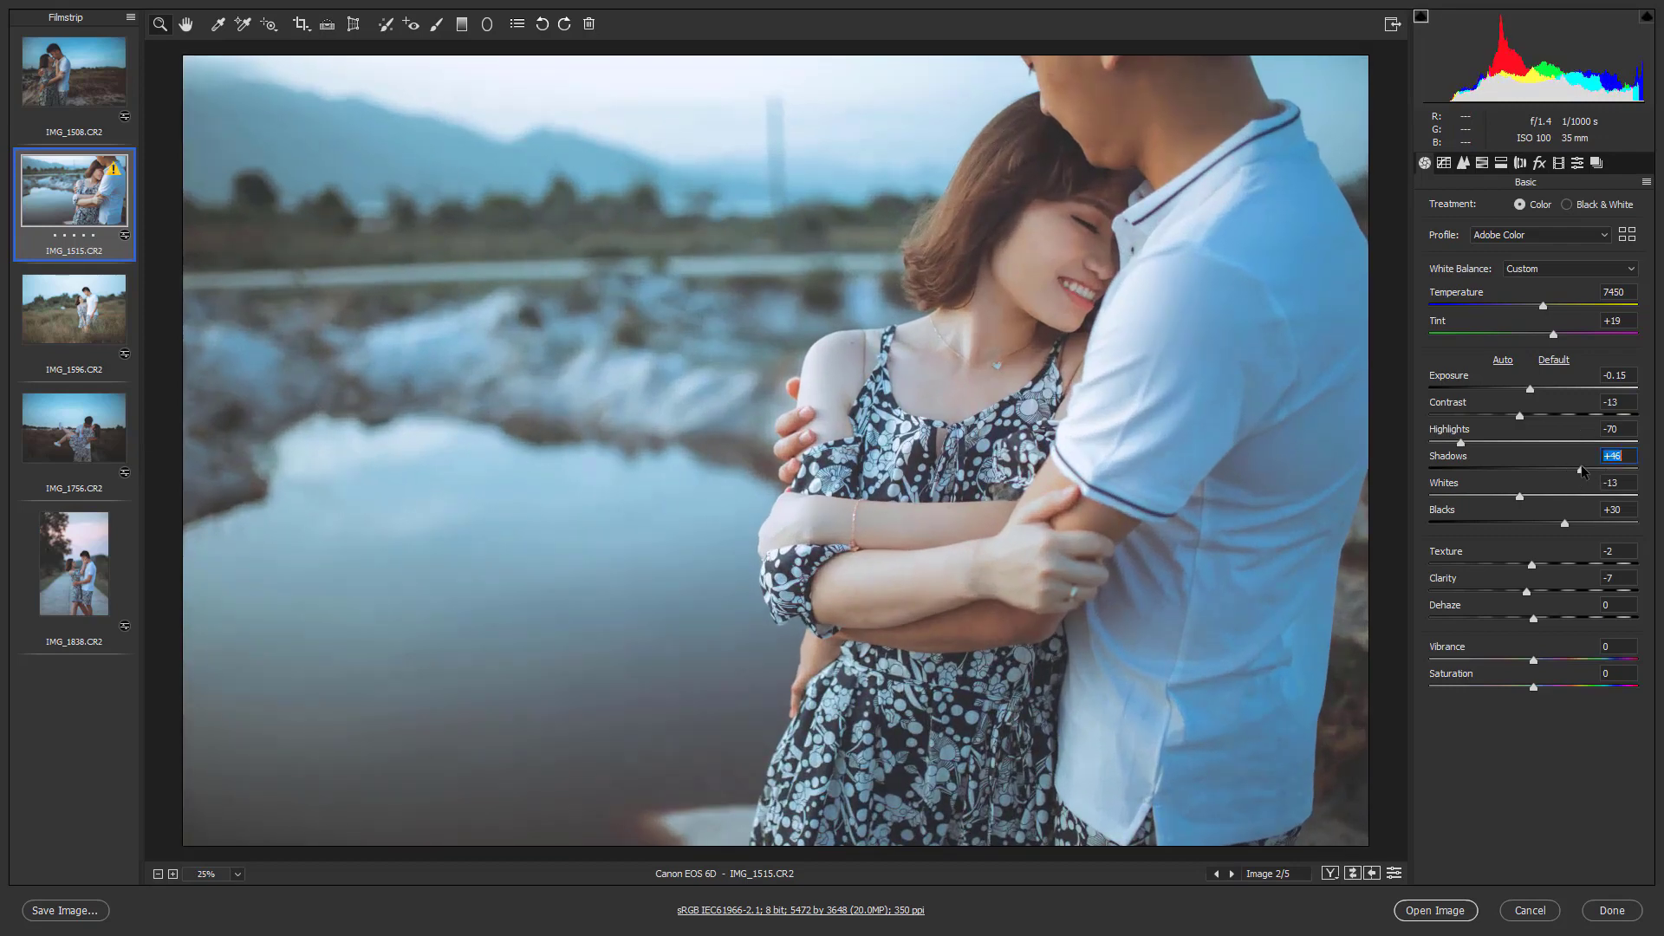
pyautogui.moveTo(1570, 470); pyautogui.dragTo(1577, 470)
# - Cut Oranges saturation to -23 in HSL Saturation, ending back on the Basic panel
pyautogui.click(1501, 162)
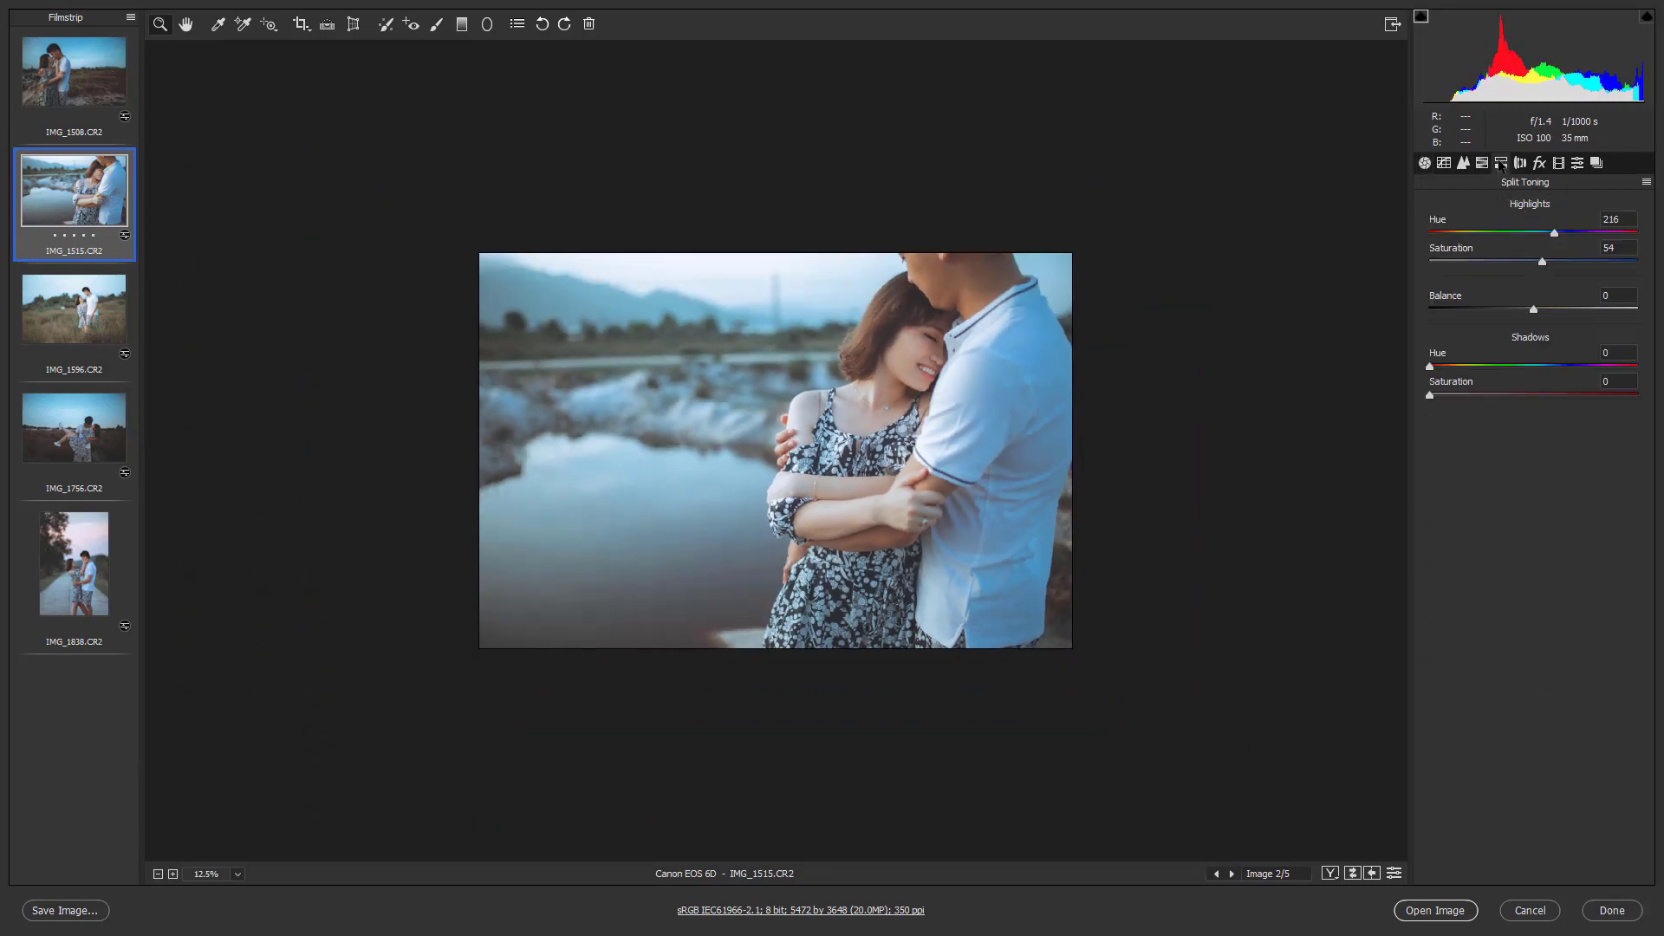
pyautogui.click(1495, 209)
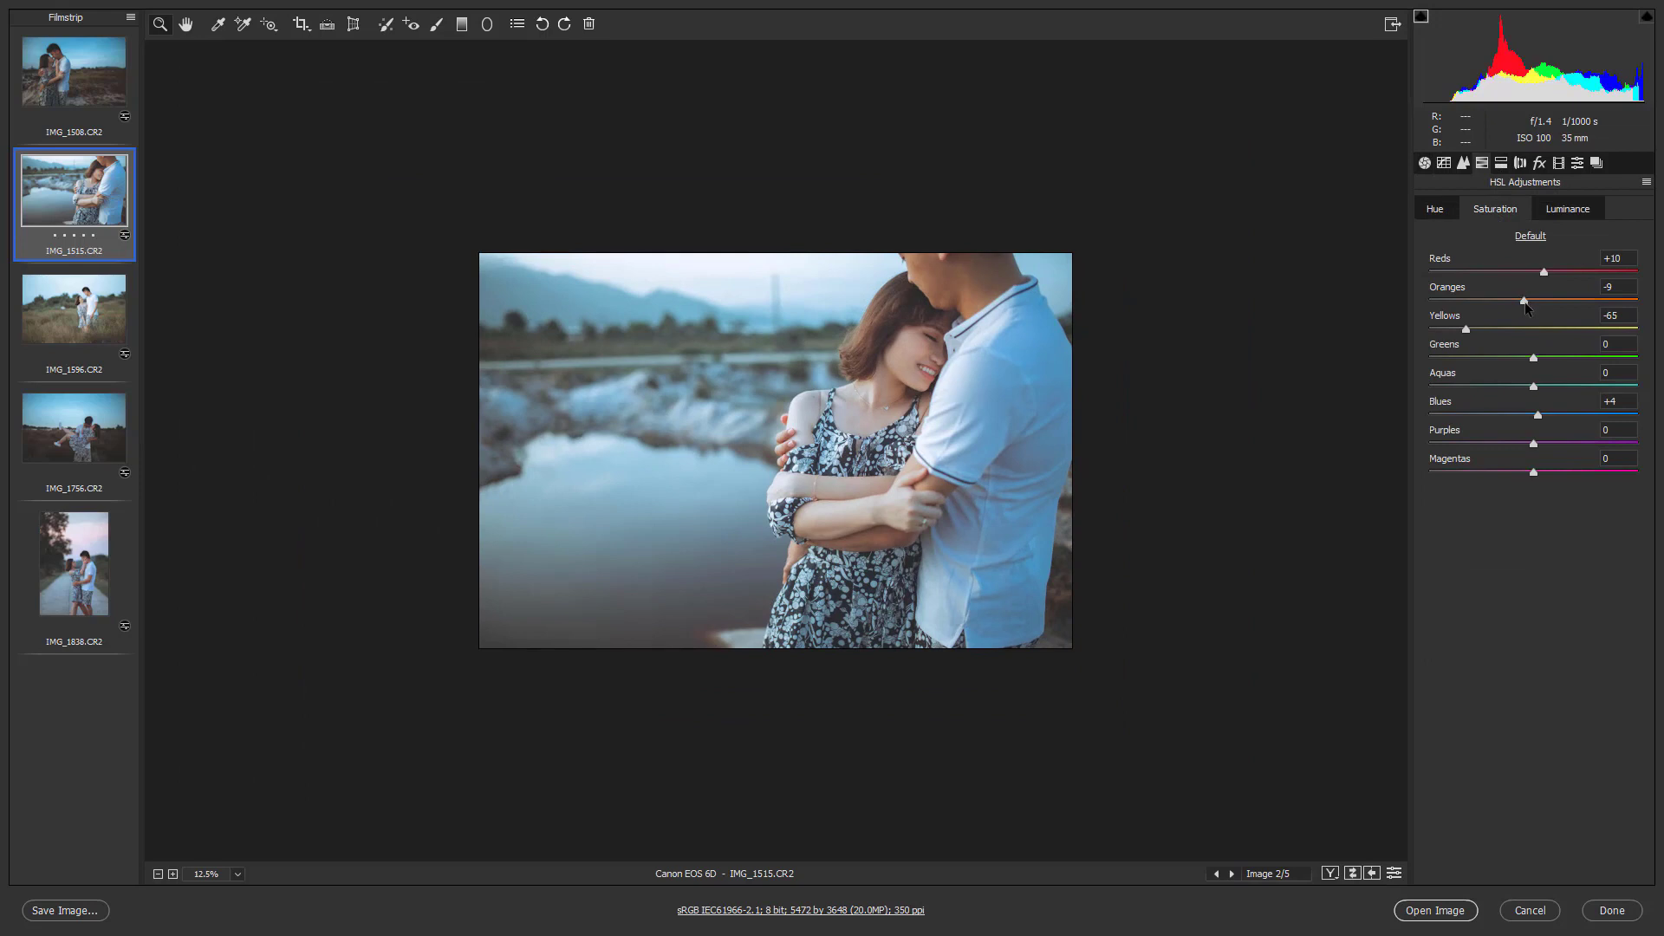
pyautogui.moveTo(1523, 303); pyautogui.dragTo(1506, 306)
pyautogui.click(1424, 163)
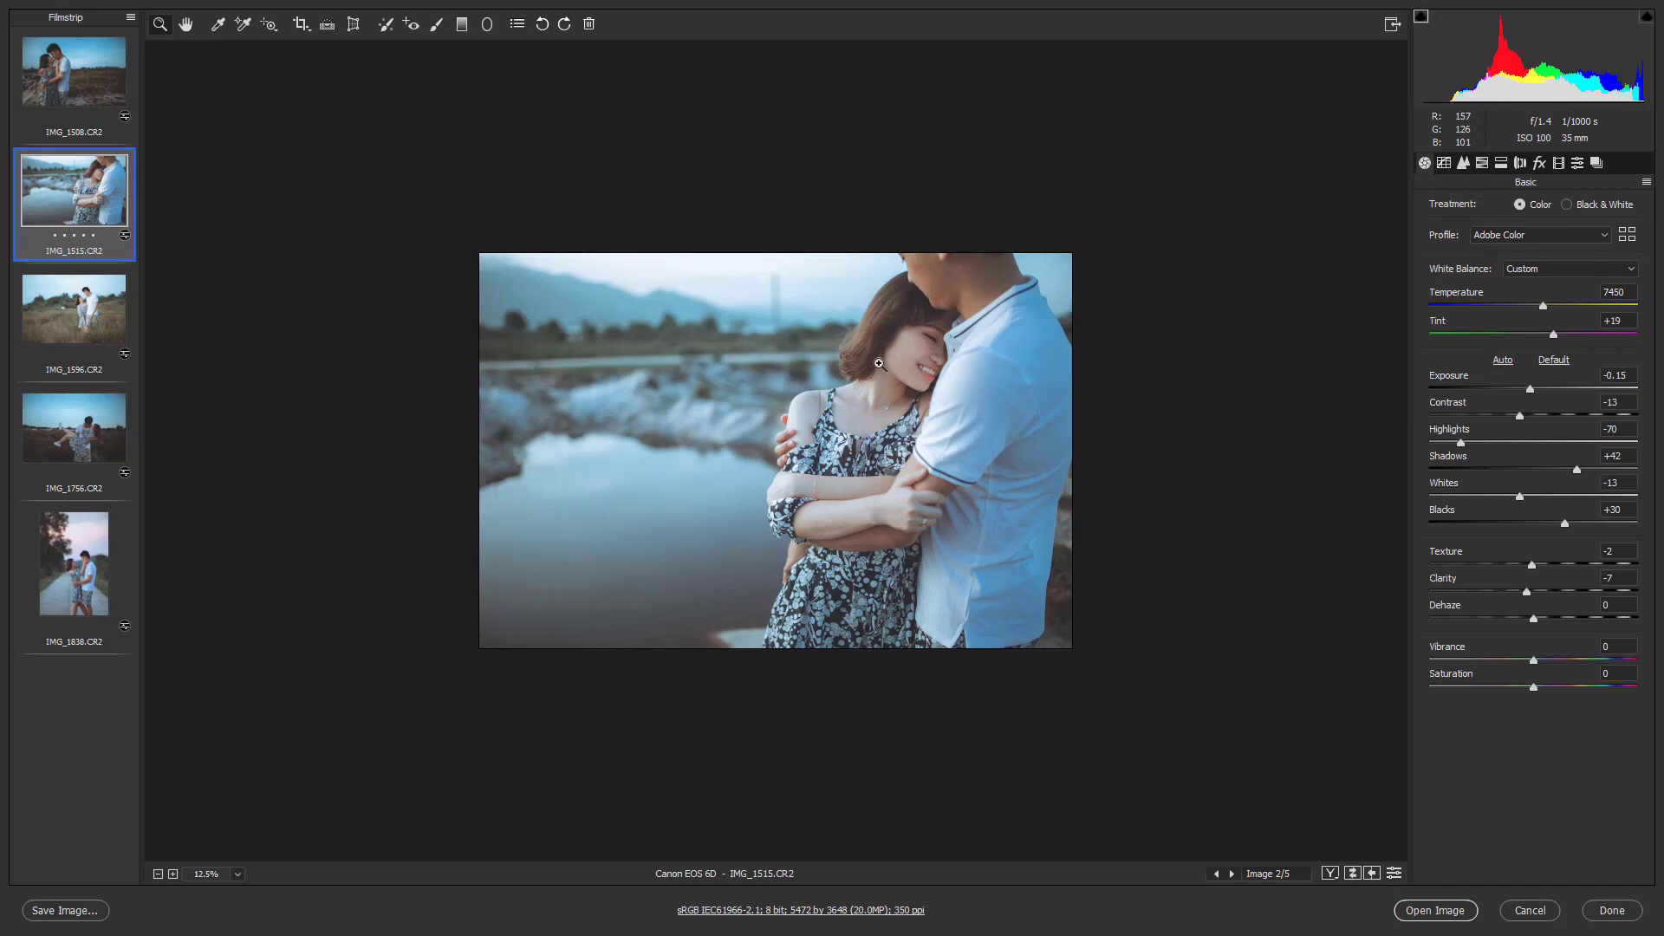
# - On IMG_1756, brighten Exposure to +0.15 and lift Shadows to +48
pyautogui.click(84, 443)
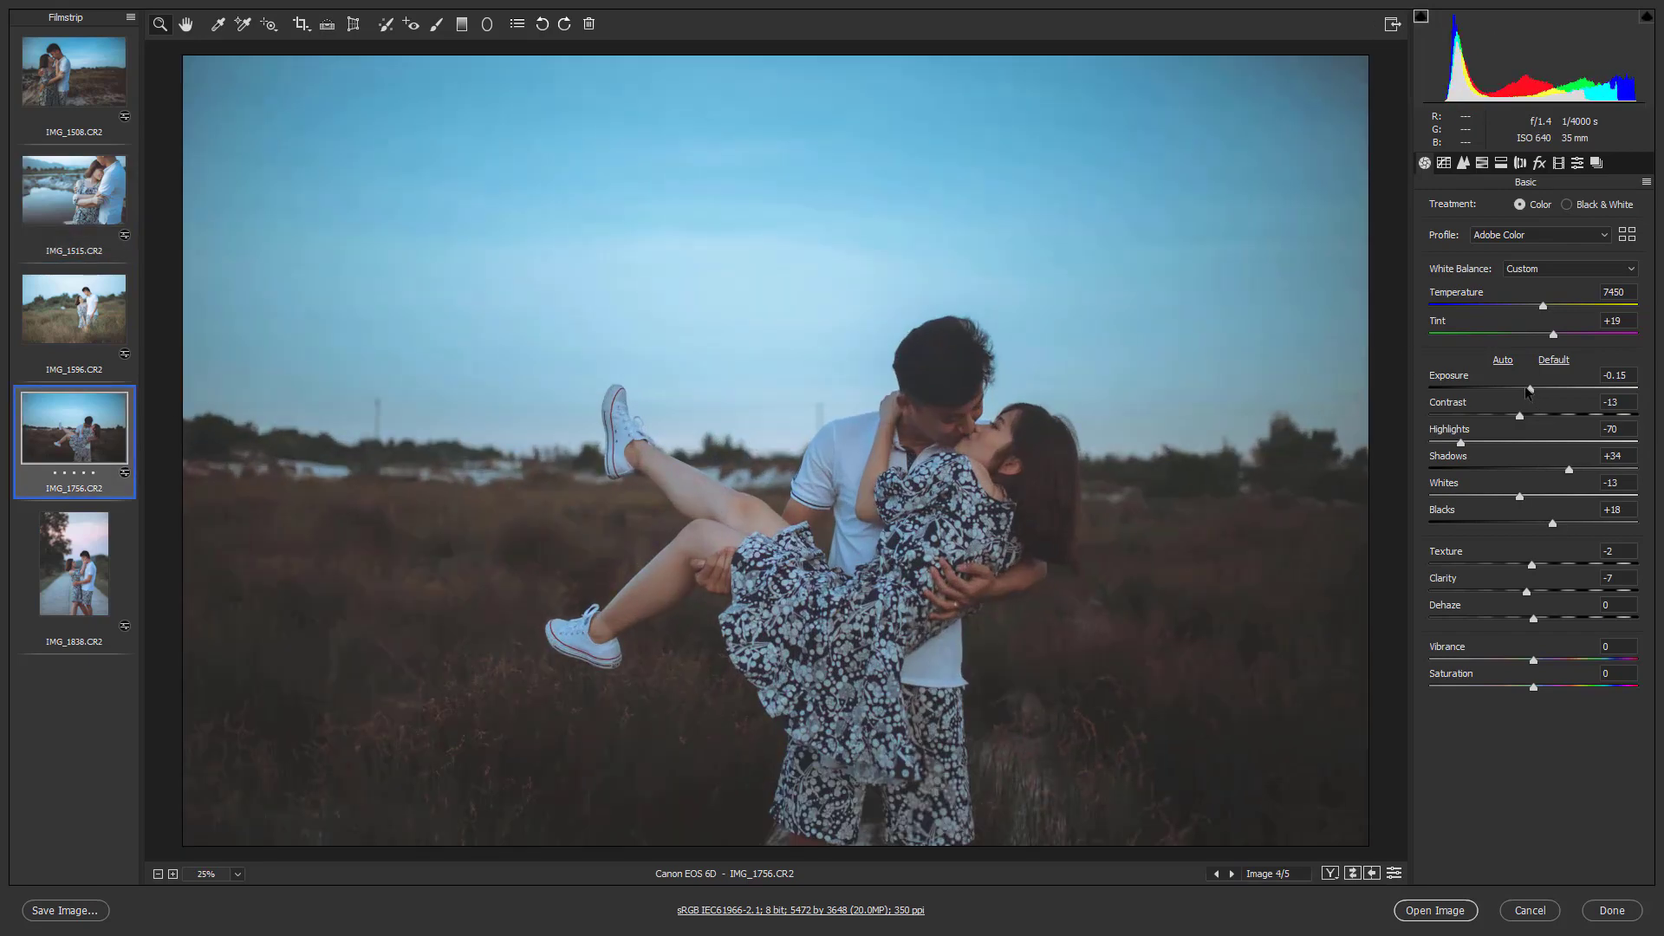
pyautogui.moveTo(1530, 389)
pyautogui.mouseDown()
pyautogui.moveTo(1552, 390)
pyautogui.moveTo(1537, 388)
pyautogui.mouseUp()
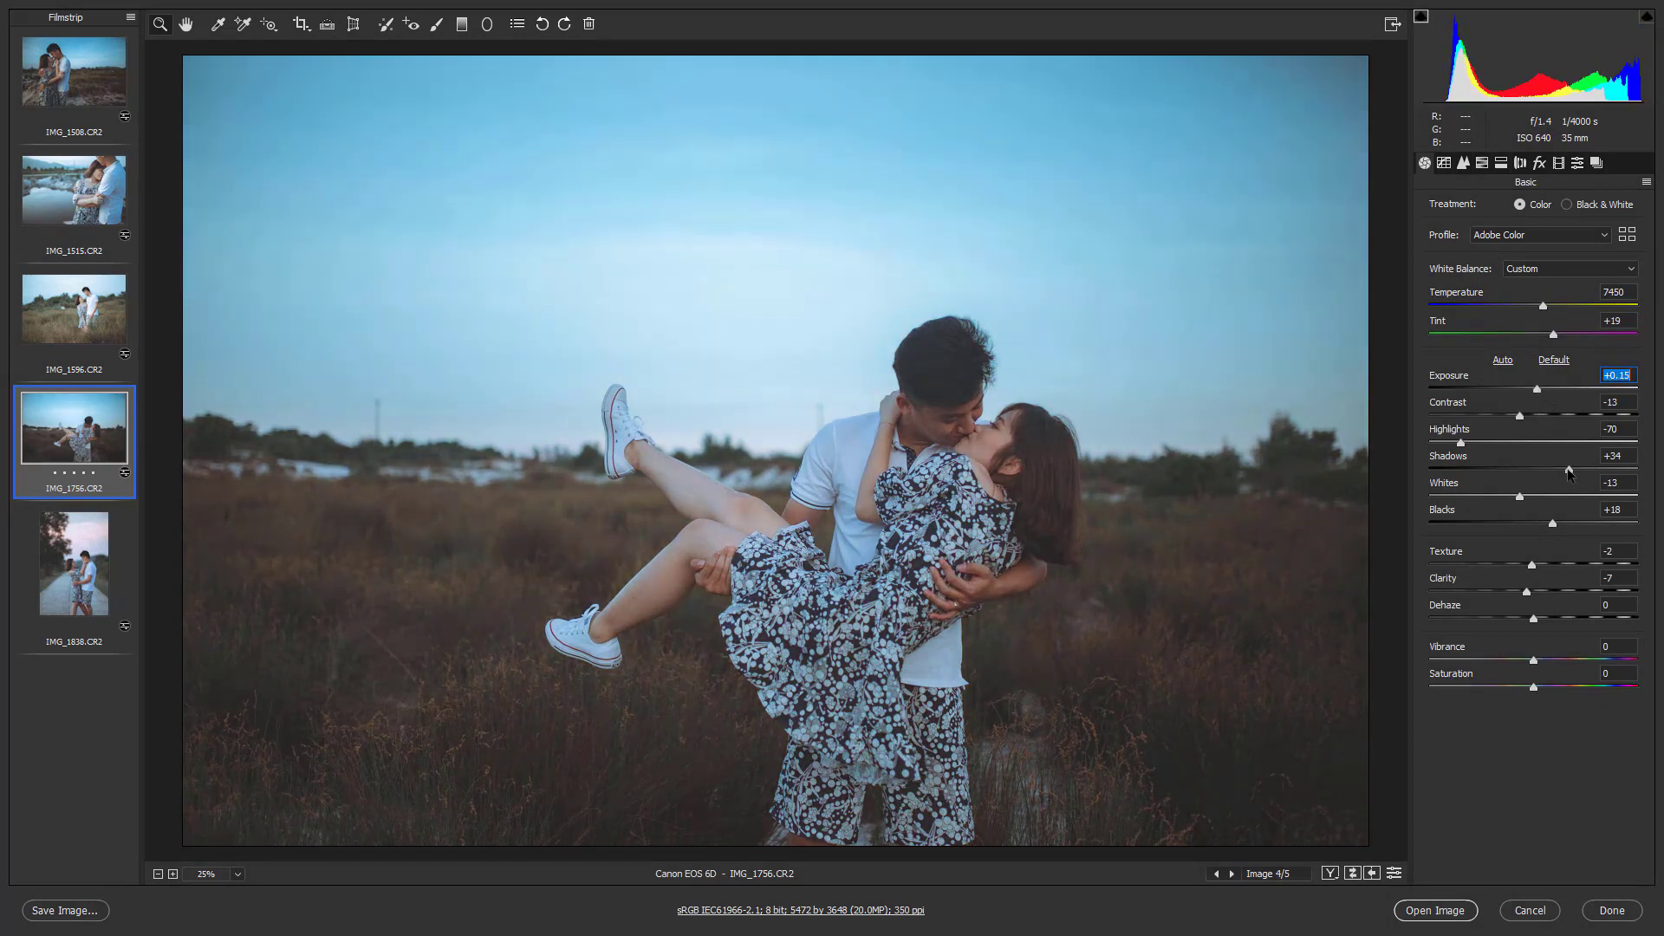
pyautogui.moveTo(1569, 469)
pyautogui.mouseDown()
pyautogui.moveTo(1585, 472)
pyautogui.moveTo(1565, 525)
pyautogui.mouseUp()
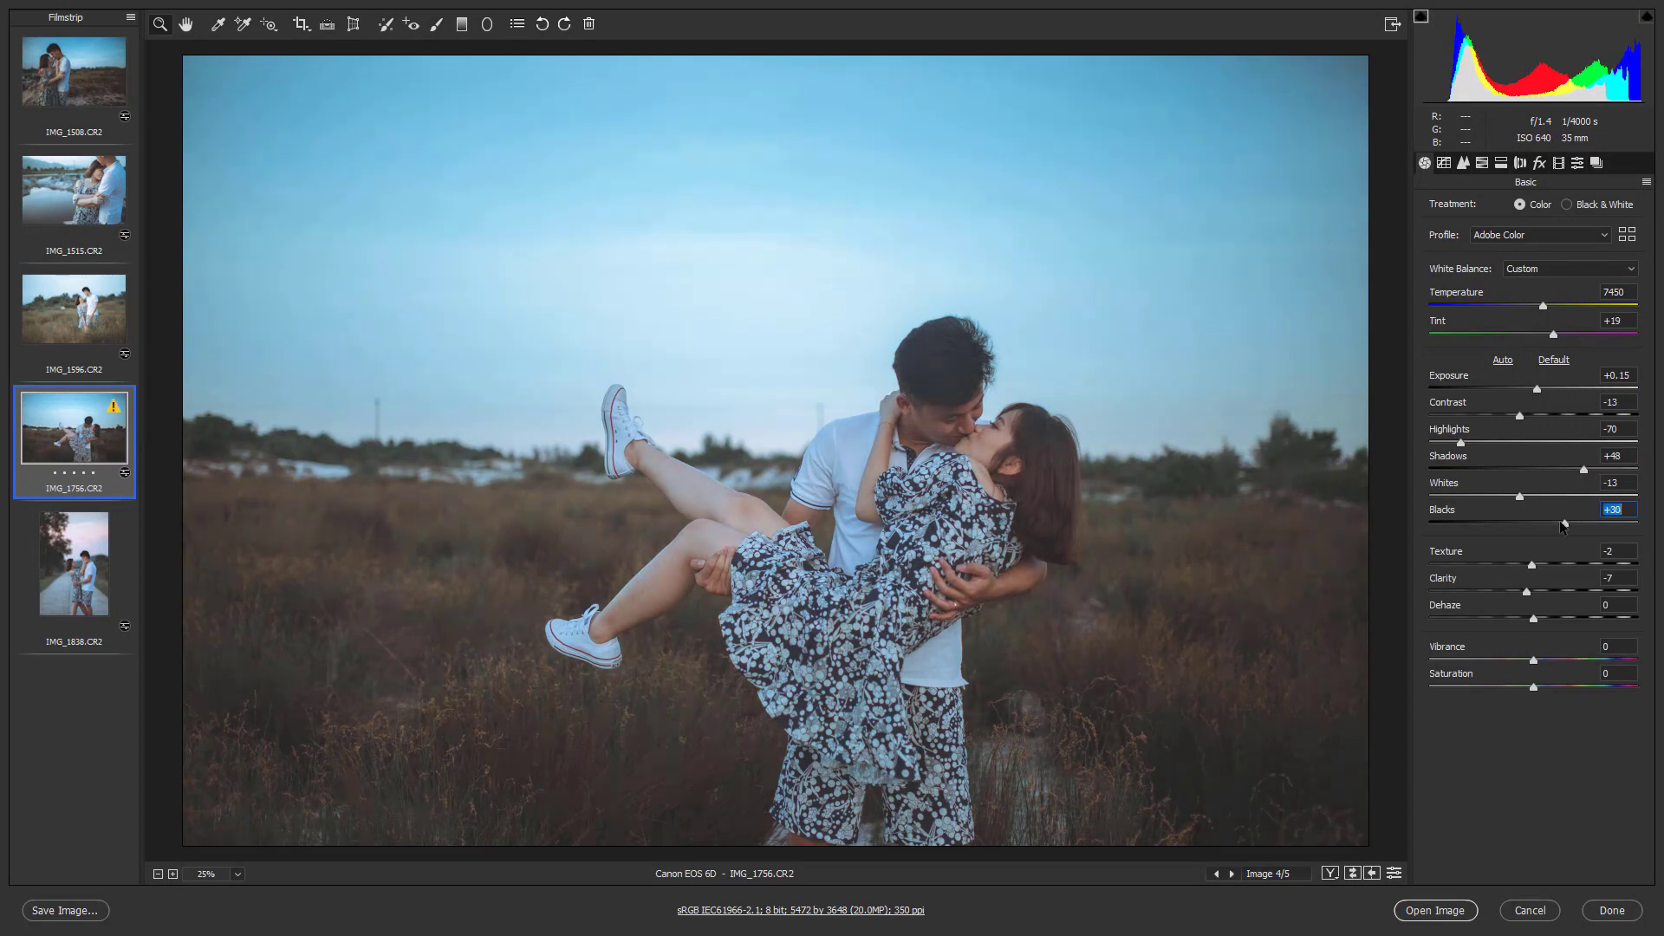
# - Mute IMG_1756's Oranges saturation to -11, then move on to IMG_1838
pyautogui.click(1482, 163)
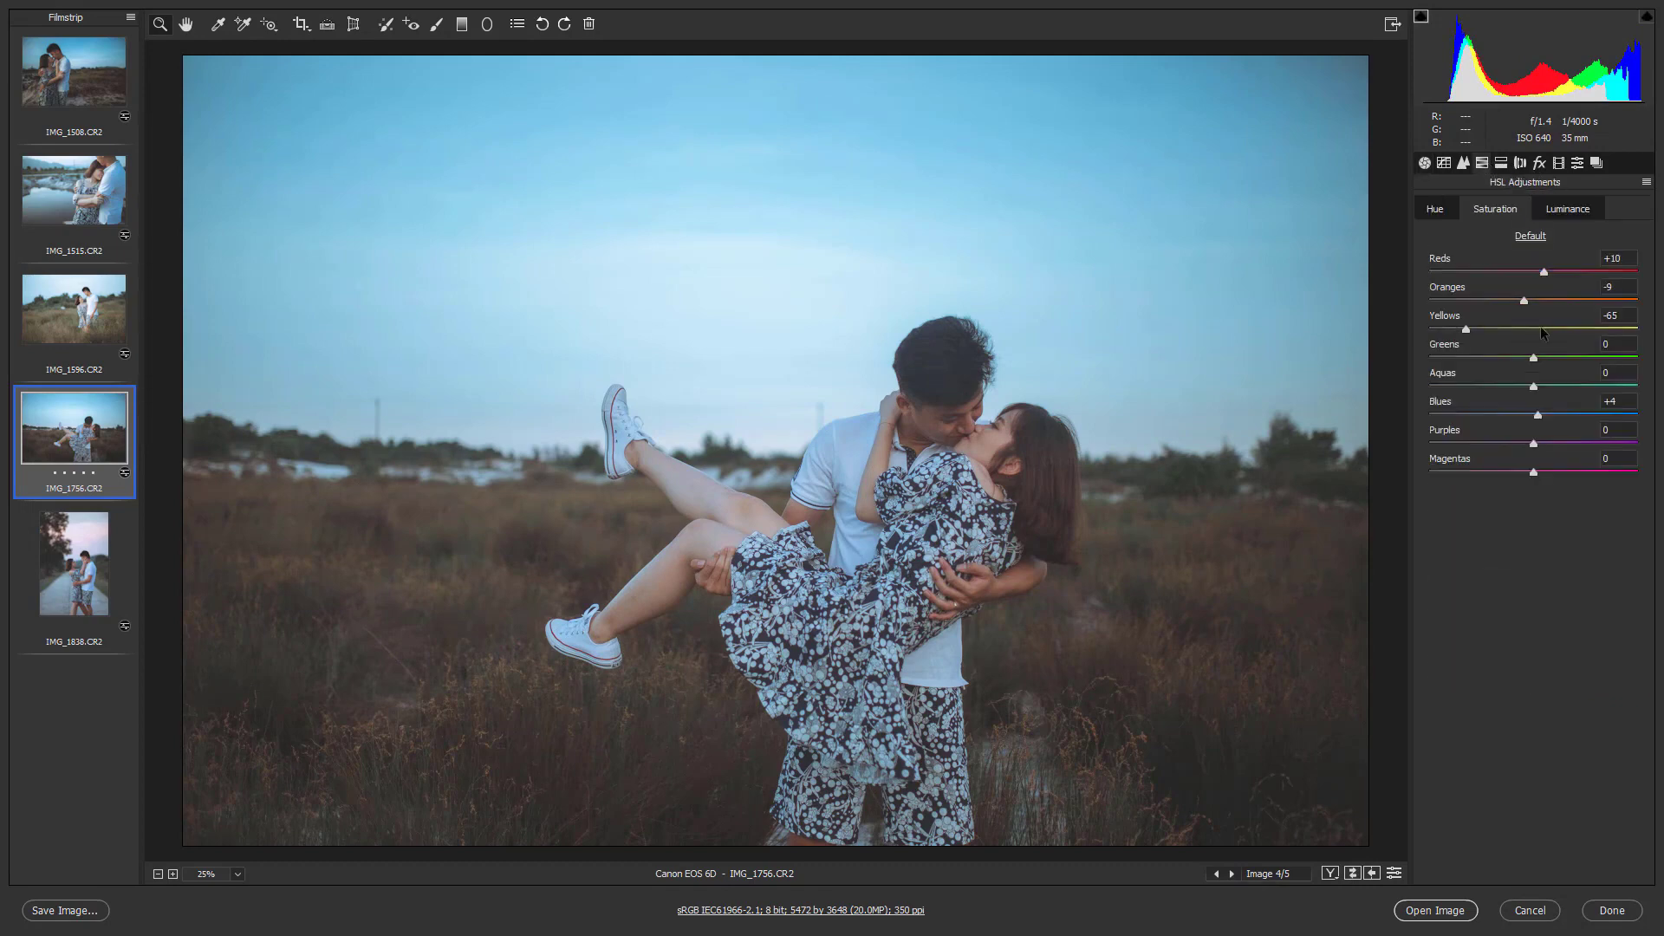
pyautogui.moveTo(1525, 301); pyautogui.dragTo(1456, 330)
pyautogui.click(1430, 164)
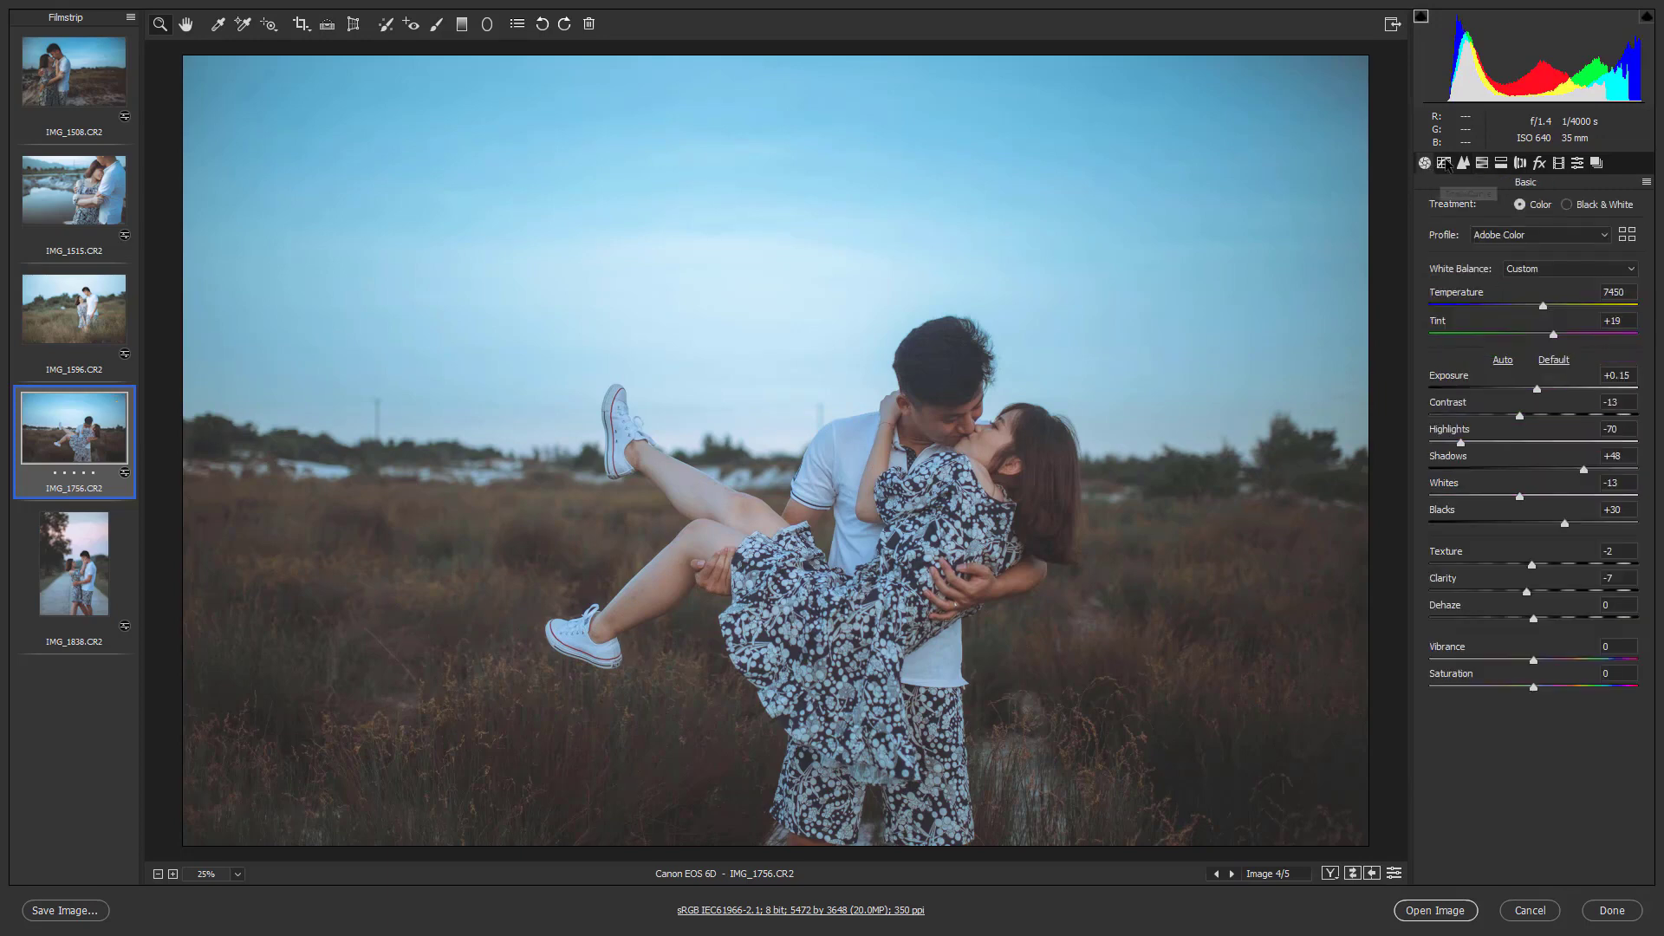
pyautogui.click(1444, 162)
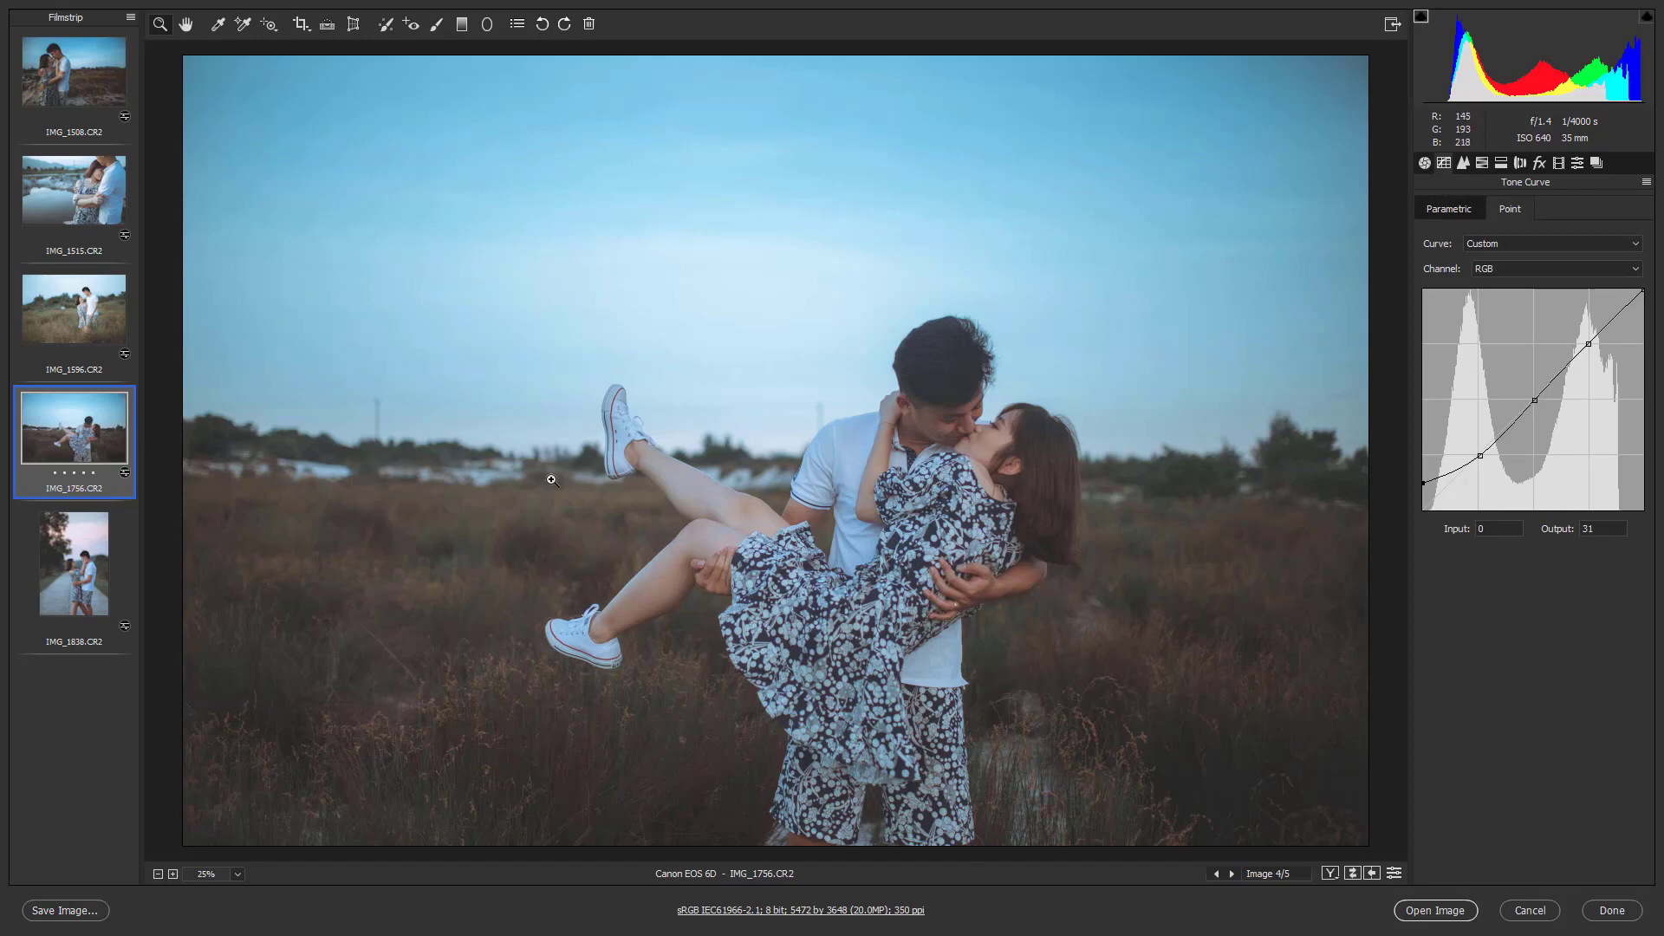
pyautogui.click(121, 569)
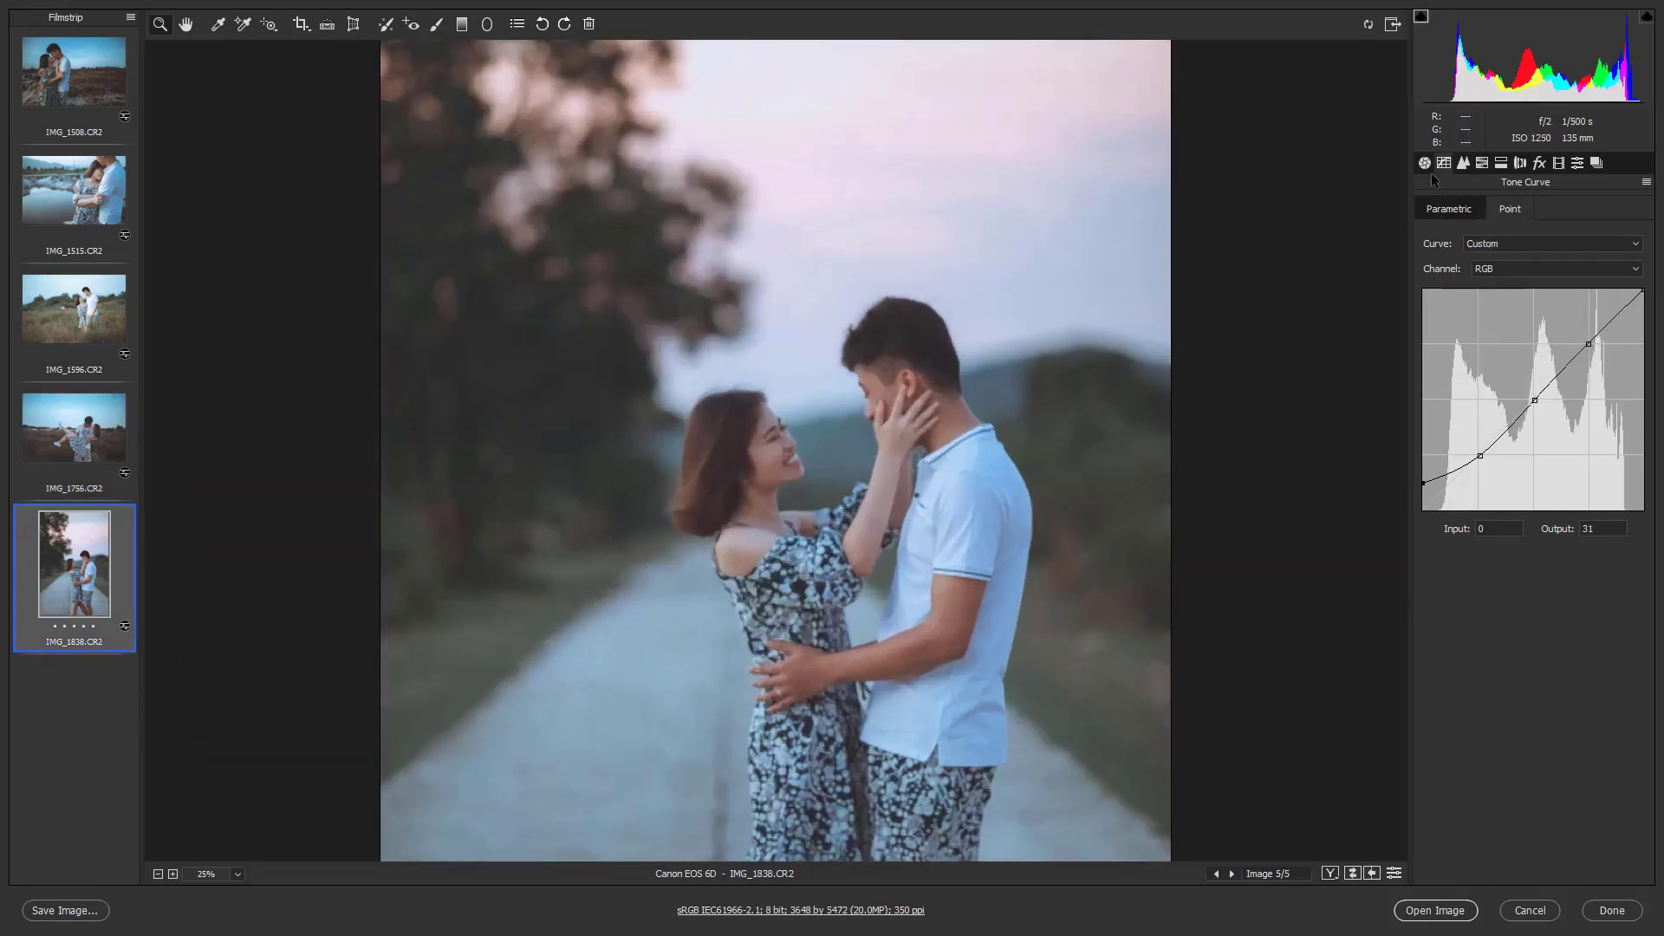
# - Lift IMG_1838's Shadows to +65, set Oranges saturation to -20 and Reds to +18
pyautogui.click(1428, 166)
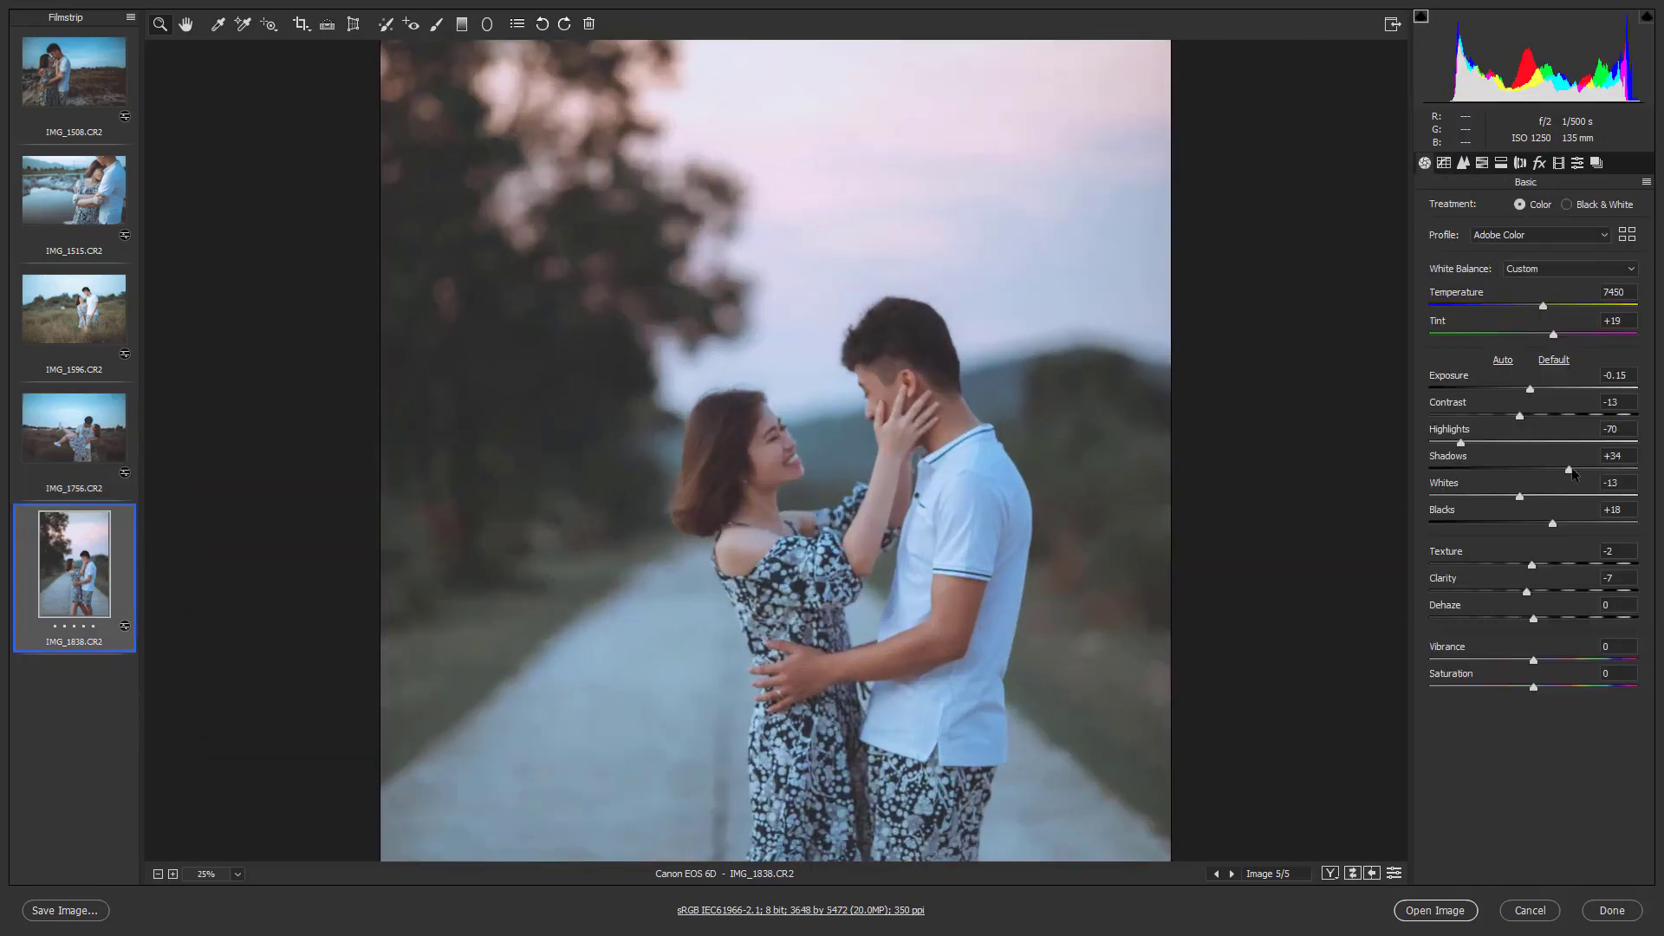
pyautogui.moveTo(1569, 469); pyautogui.dragTo(1600, 470)
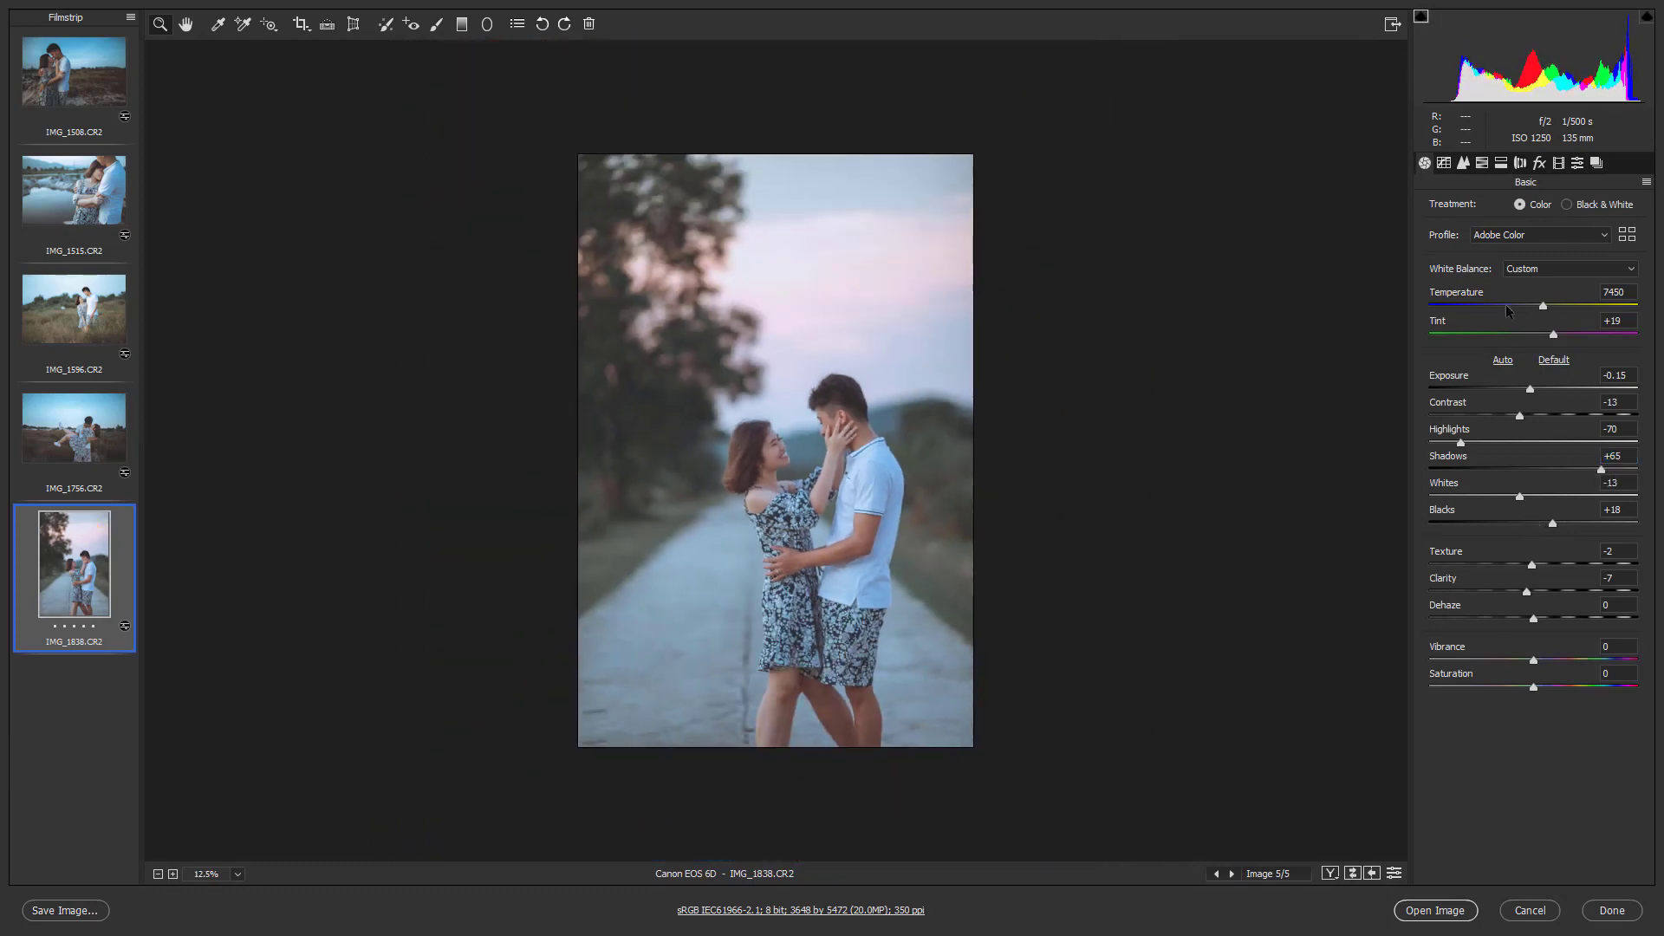
pyautogui.click(1481, 164)
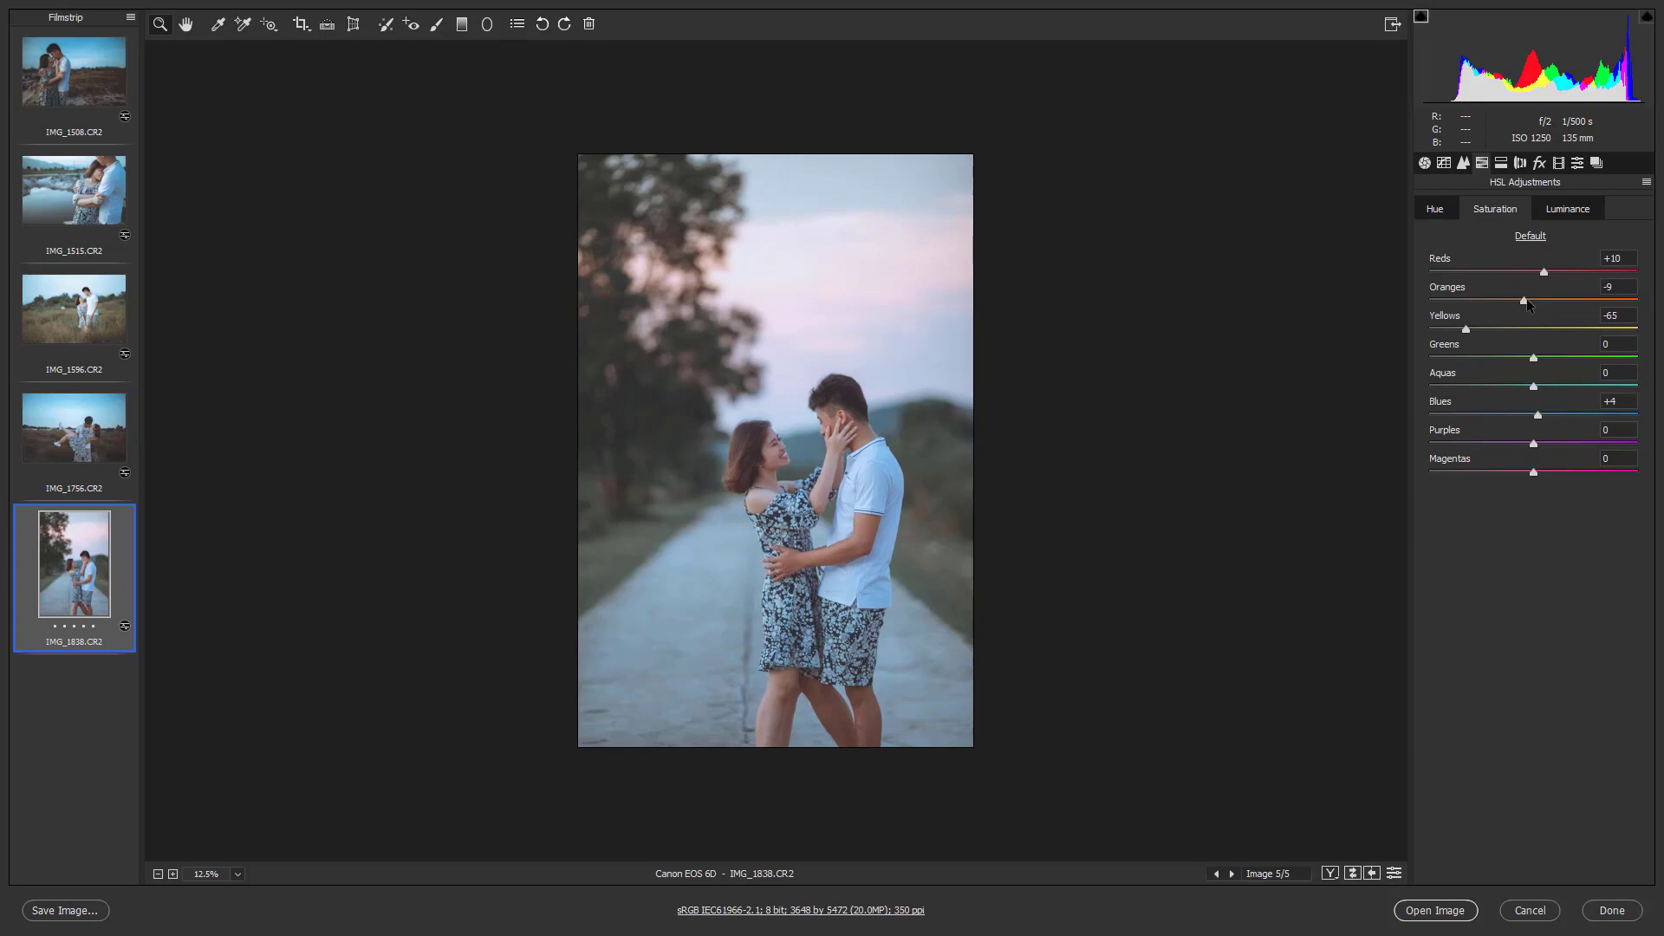
pyautogui.moveTo(1525, 299); pyautogui.dragTo(1512, 305)
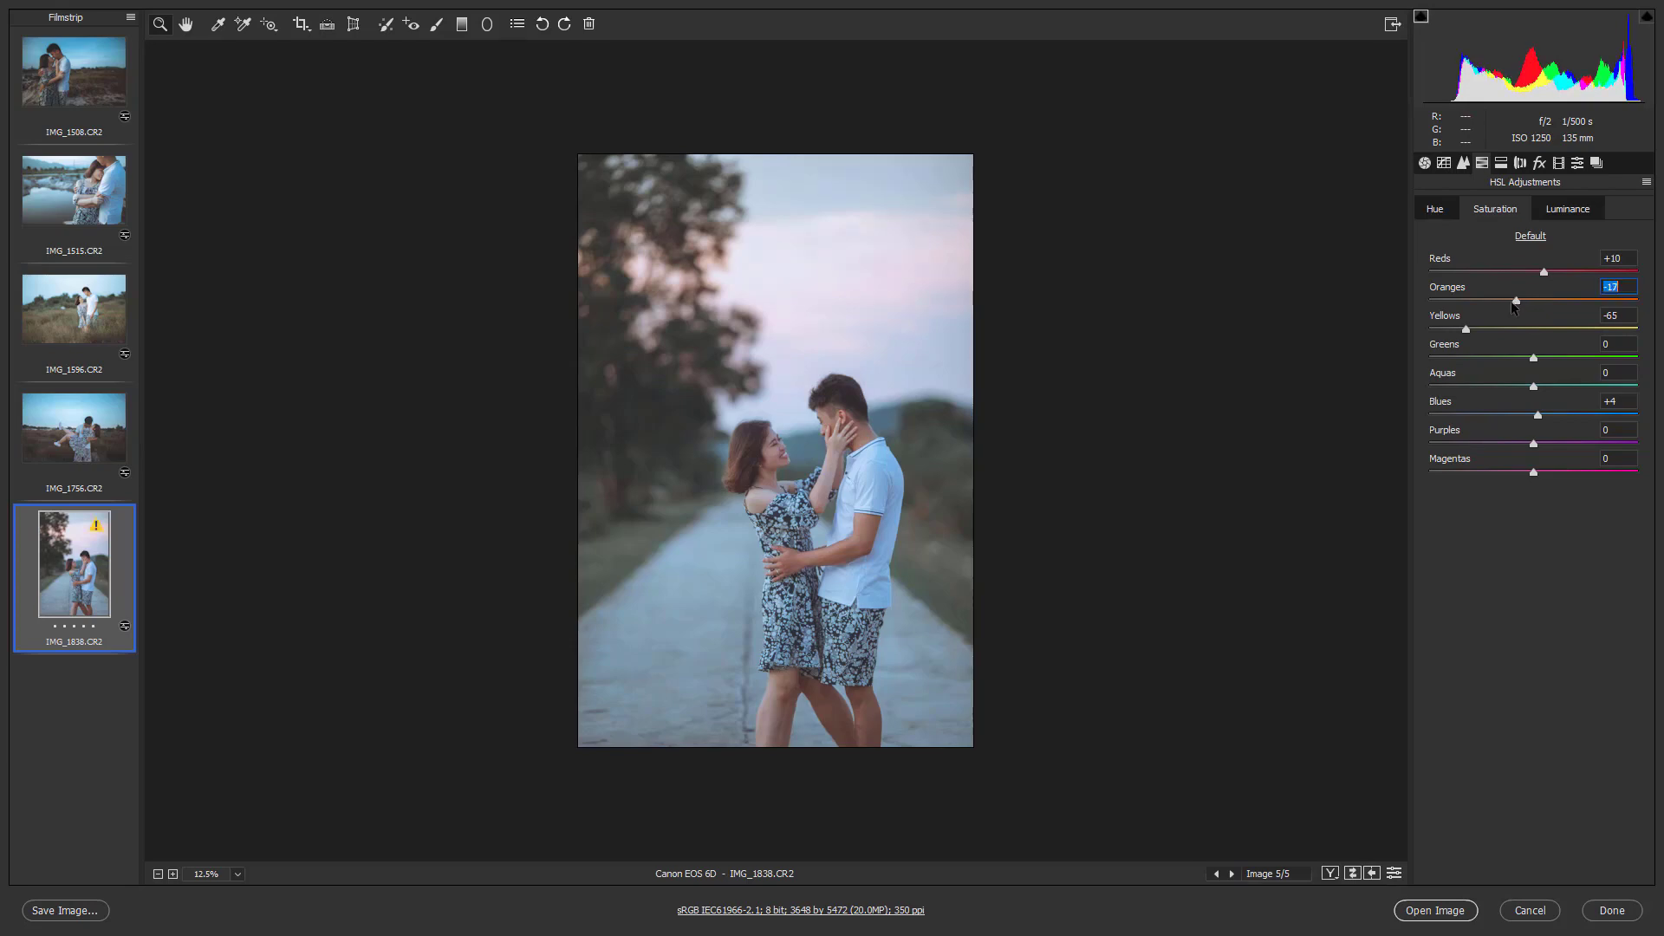
pyautogui.hotkey('ctrl', '+')
pyautogui.hotkey('ctrl', '+')
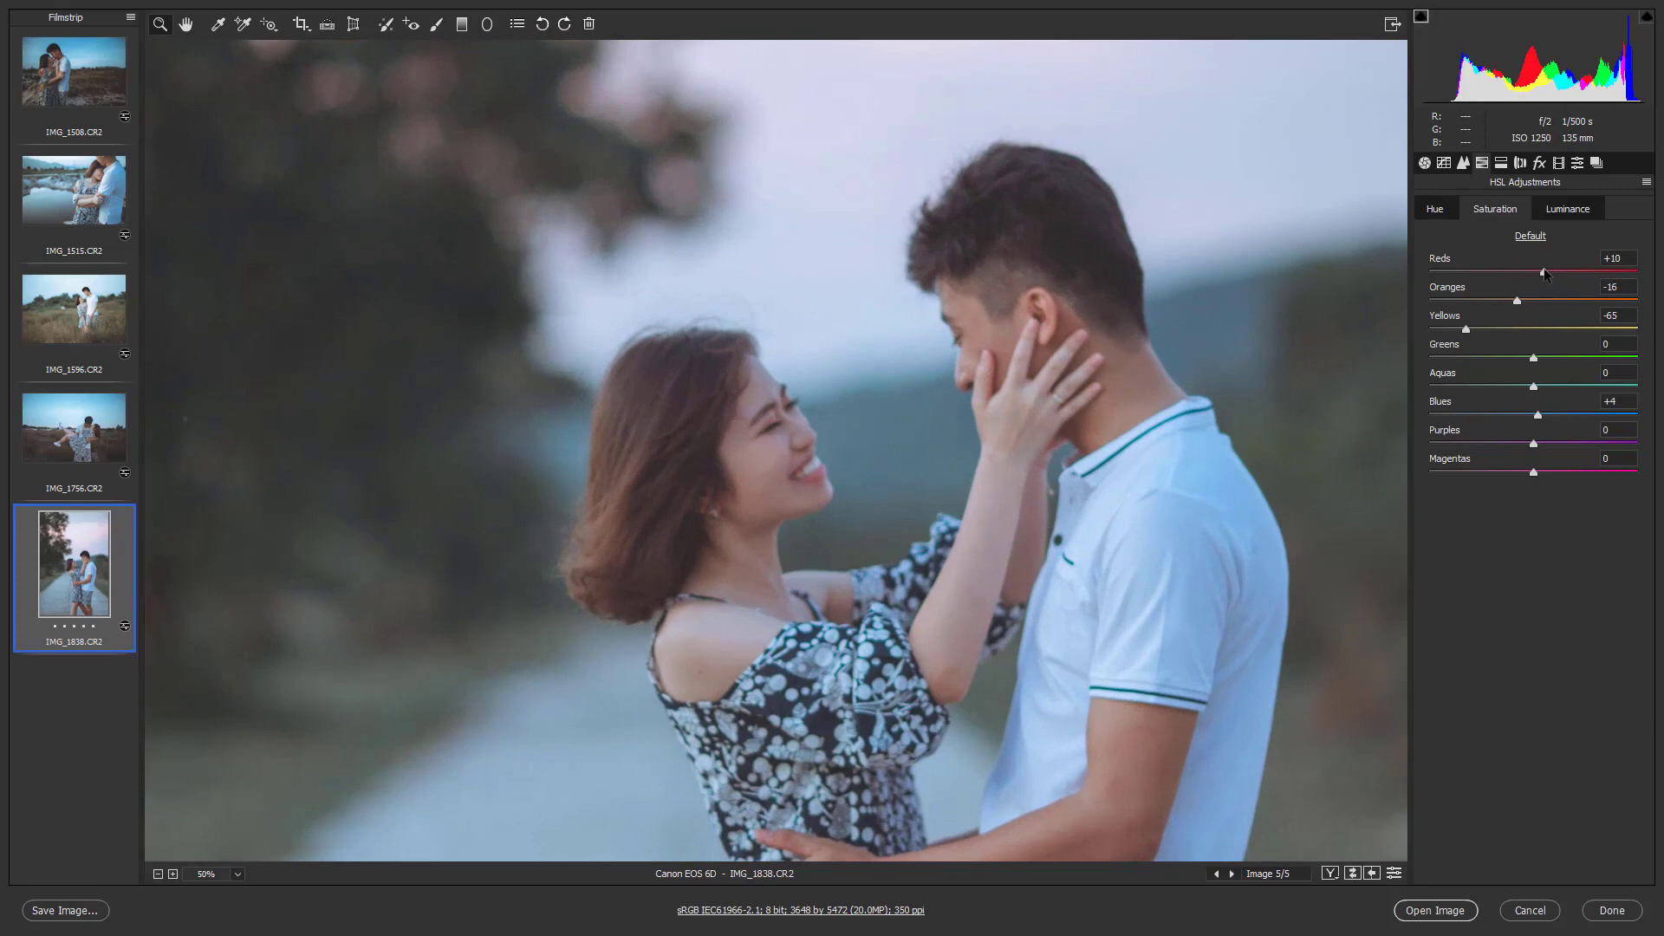
pyautogui.moveTo(1543, 272); pyautogui.dragTo(1455, 330)
pyautogui.hotkey('ctrl', '-')
pyautogui.hotkey('ctrl', '-')
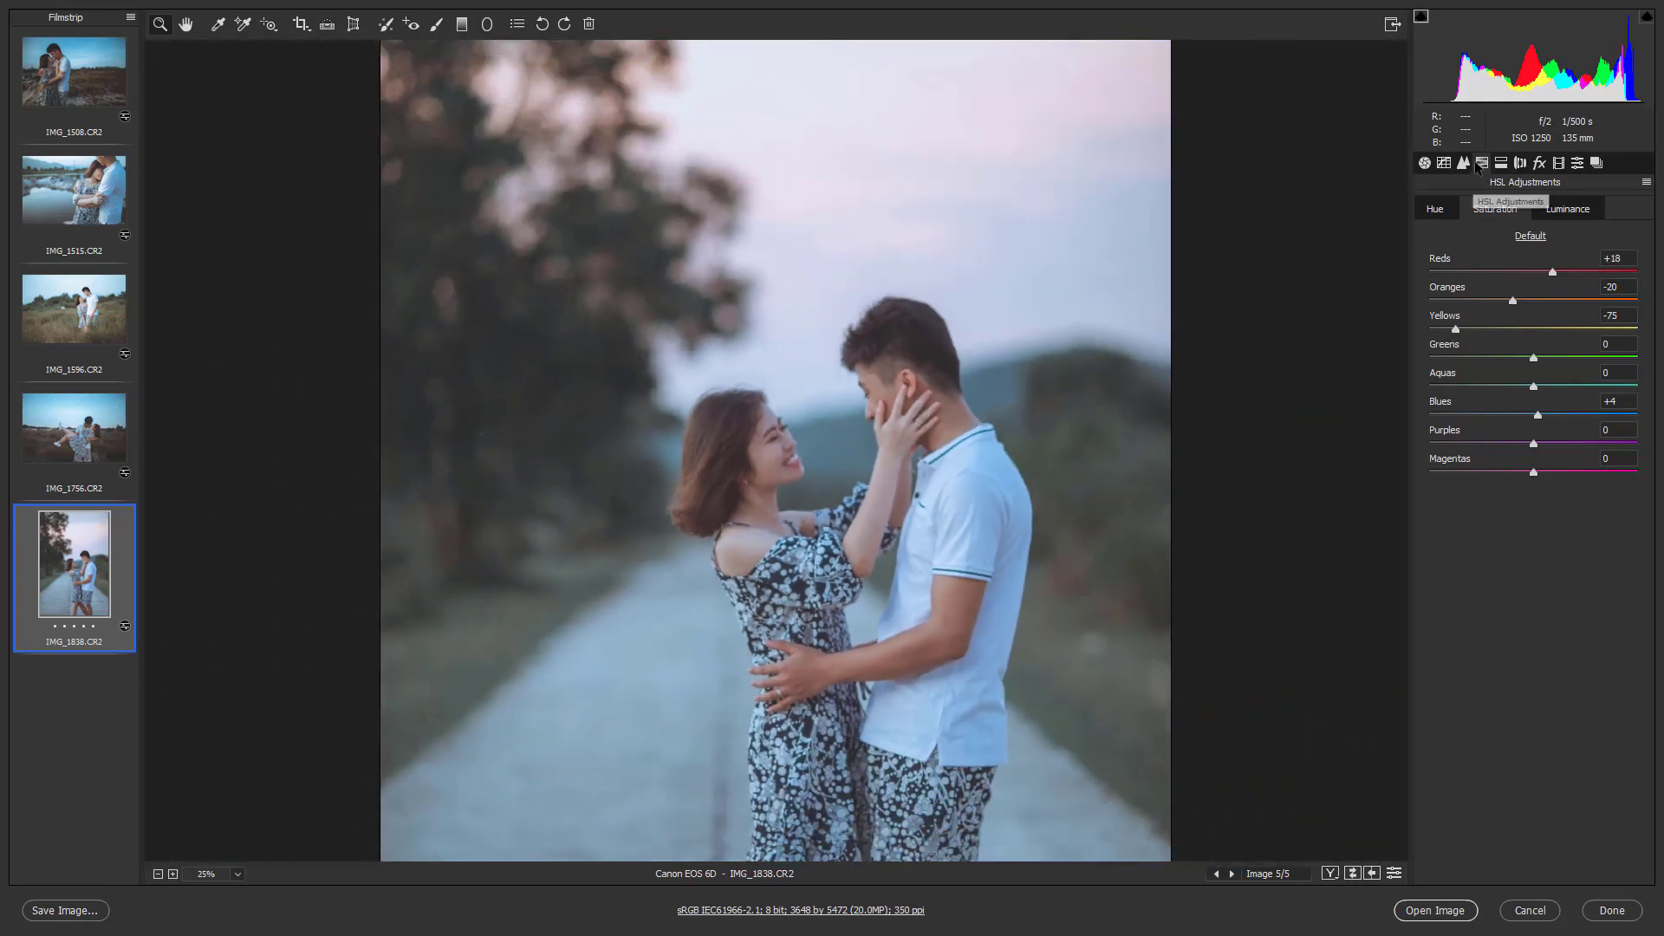
# - Raise Split Toning Highlights Saturation to 57, keeping the blue hue at 216
pyautogui.click(1464, 164)
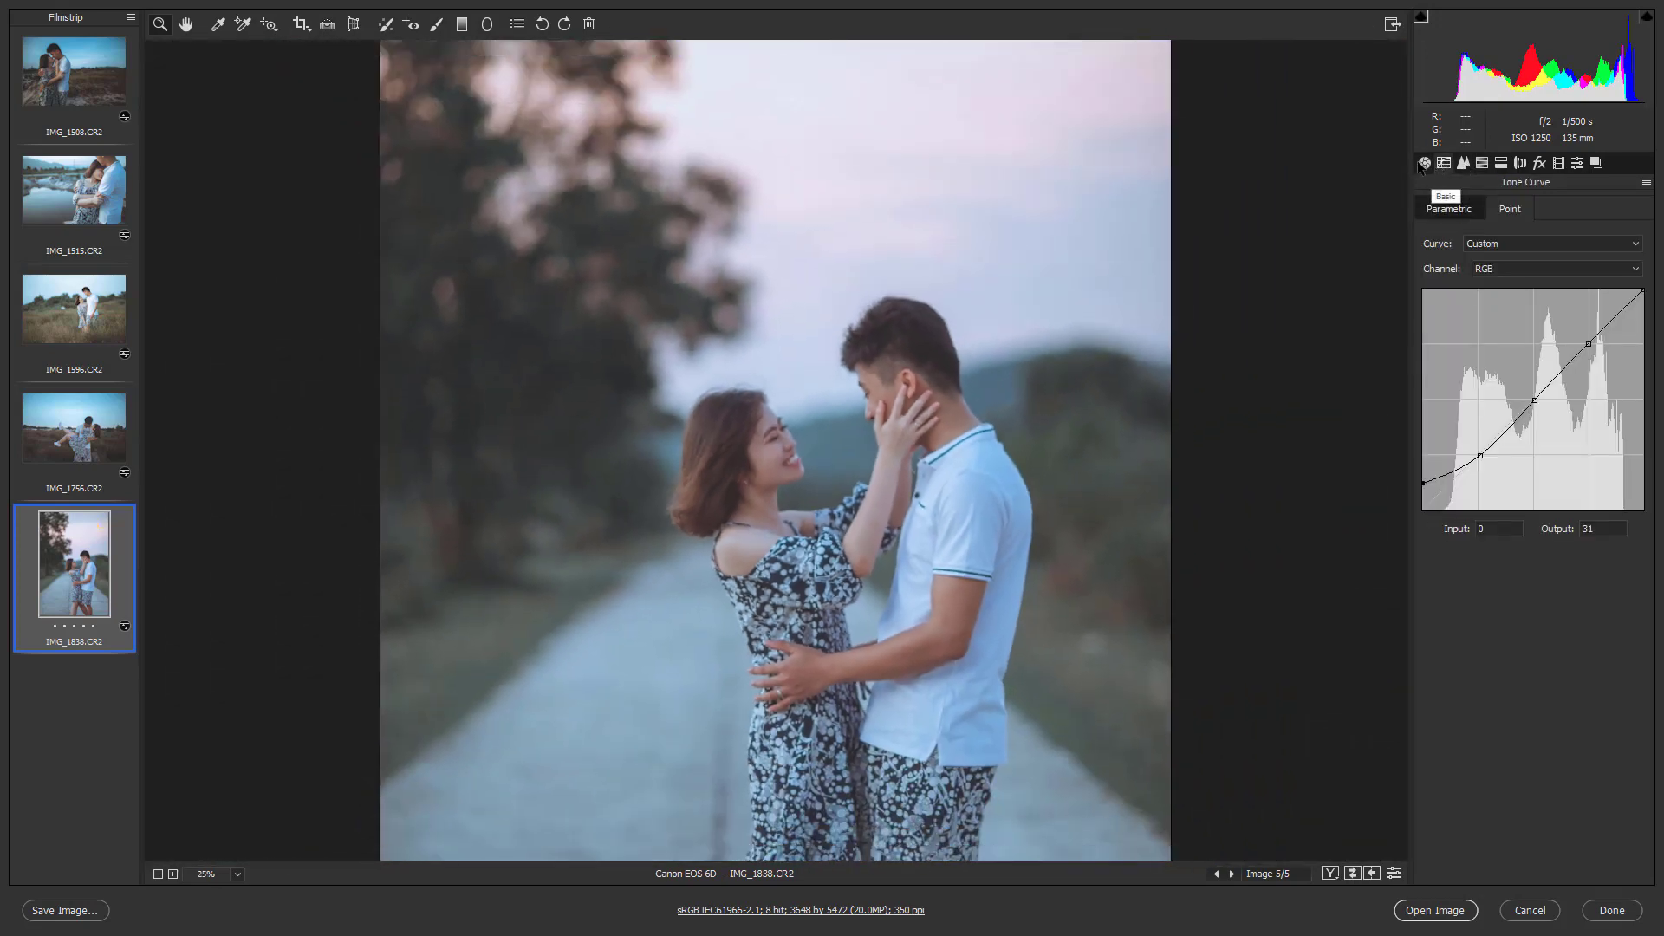
pyautogui.hotkey('ctrl', '-')
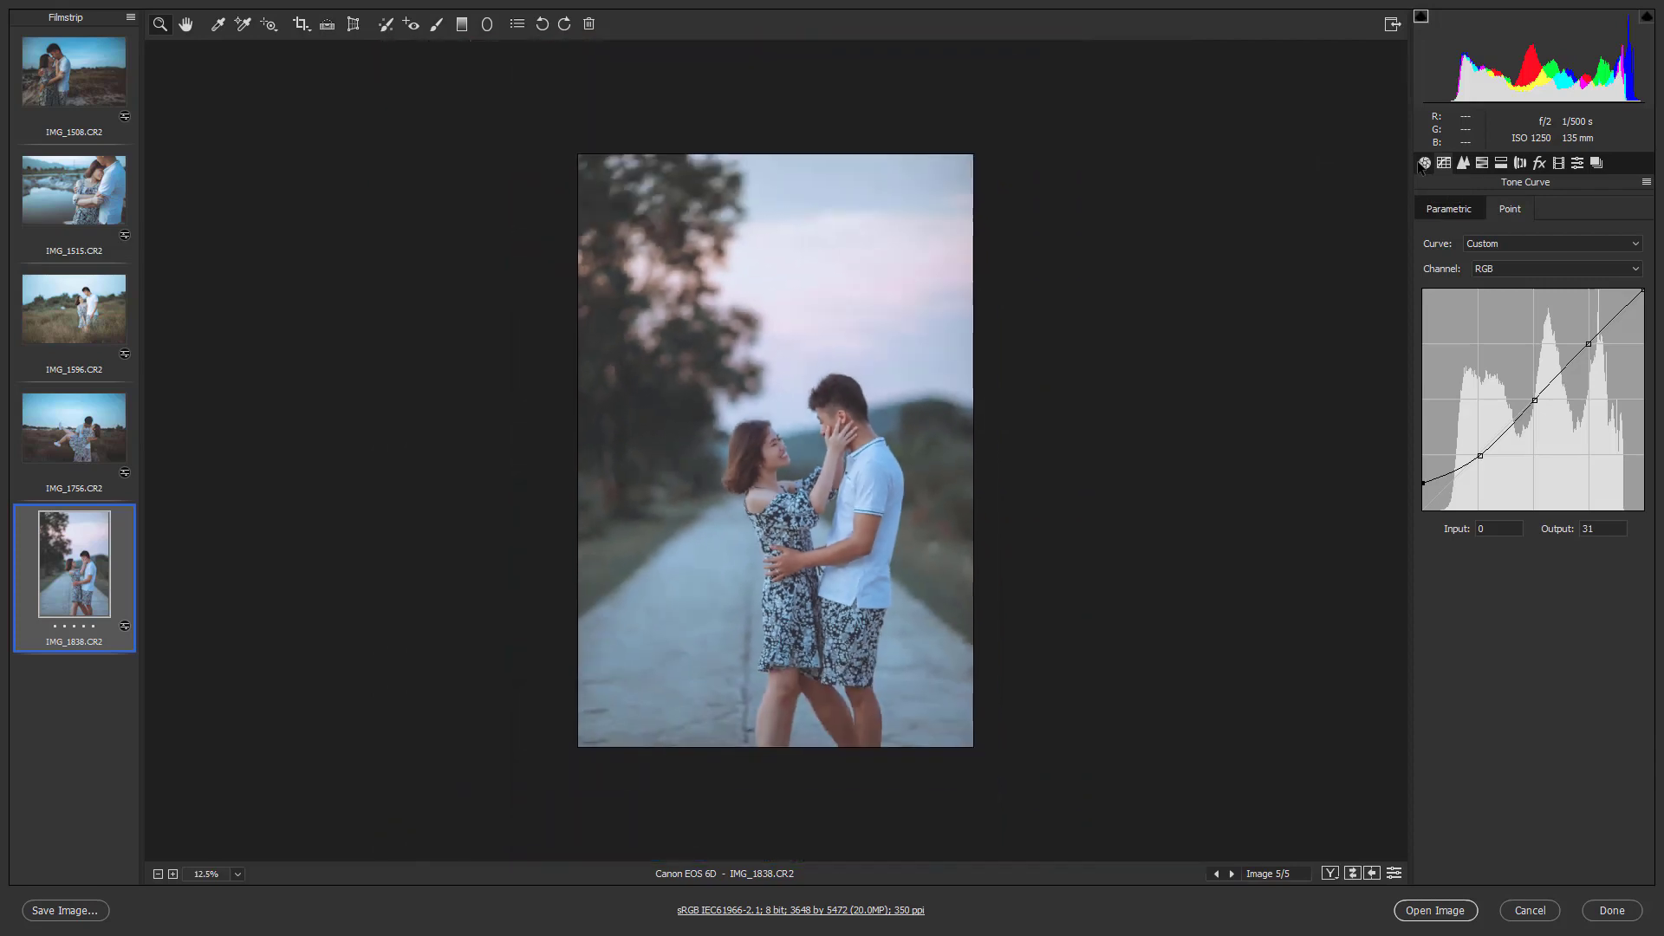
pyautogui.hotkey('ctrl', '+')
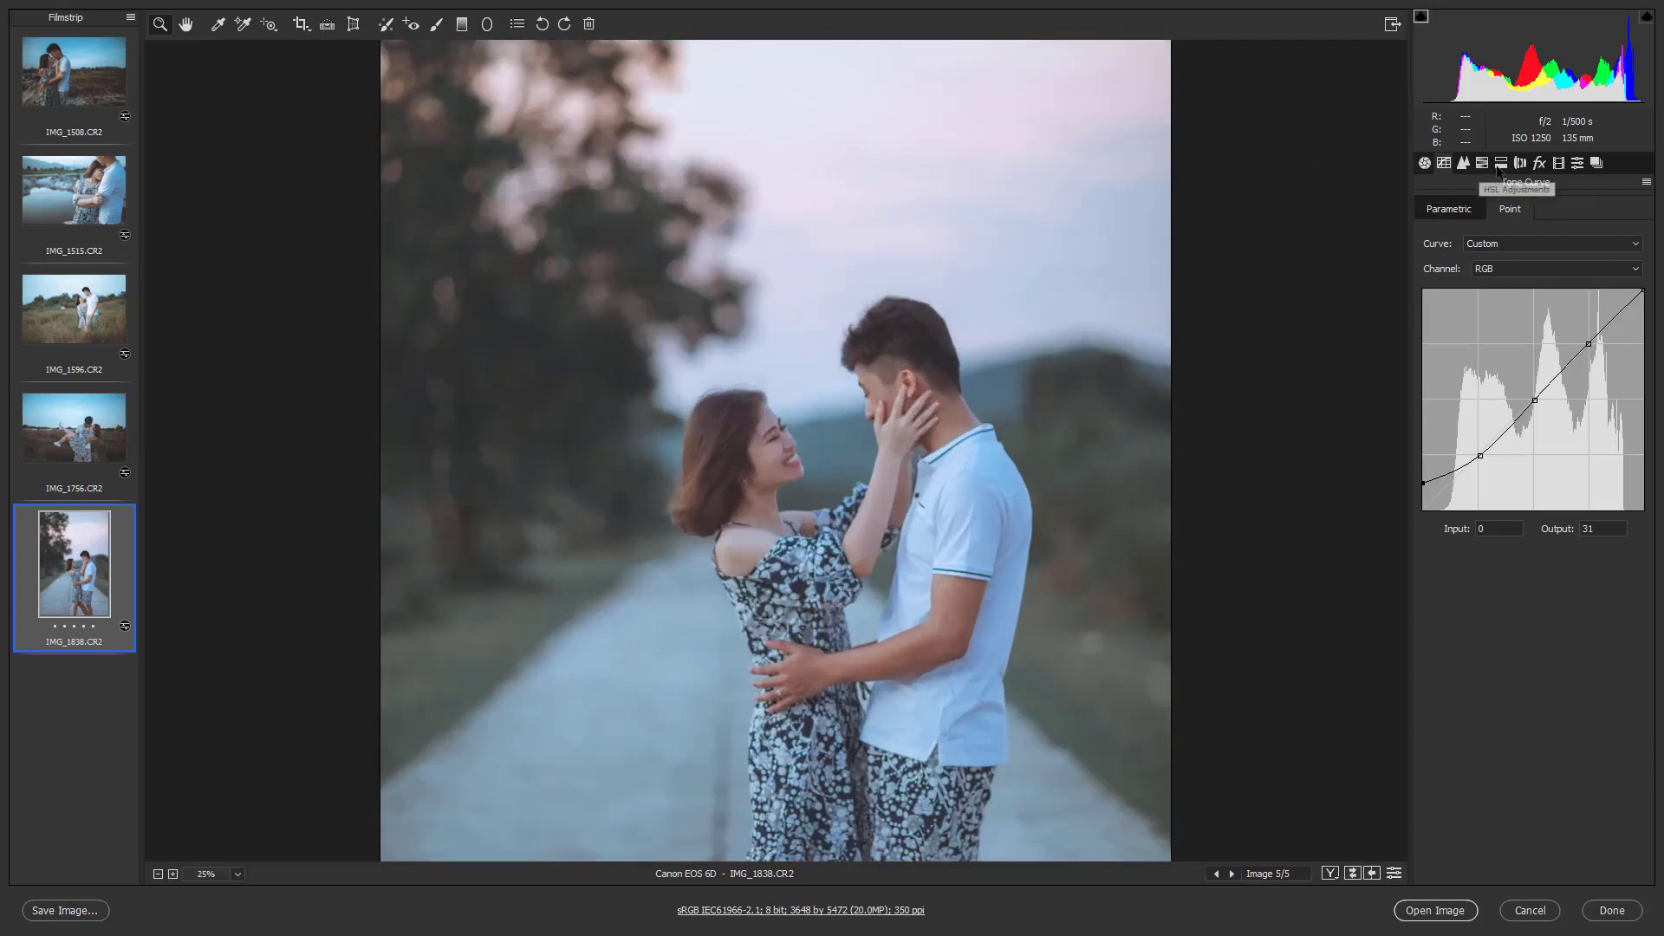
pyautogui.click(1502, 163)
pyautogui.moveTo(1542, 262)
pyautogui.mouseDown()
pyautogui.moveTo(1582, 264)
pyautogui.moveTo(1552, 268)
pyautogui.mouseUp()
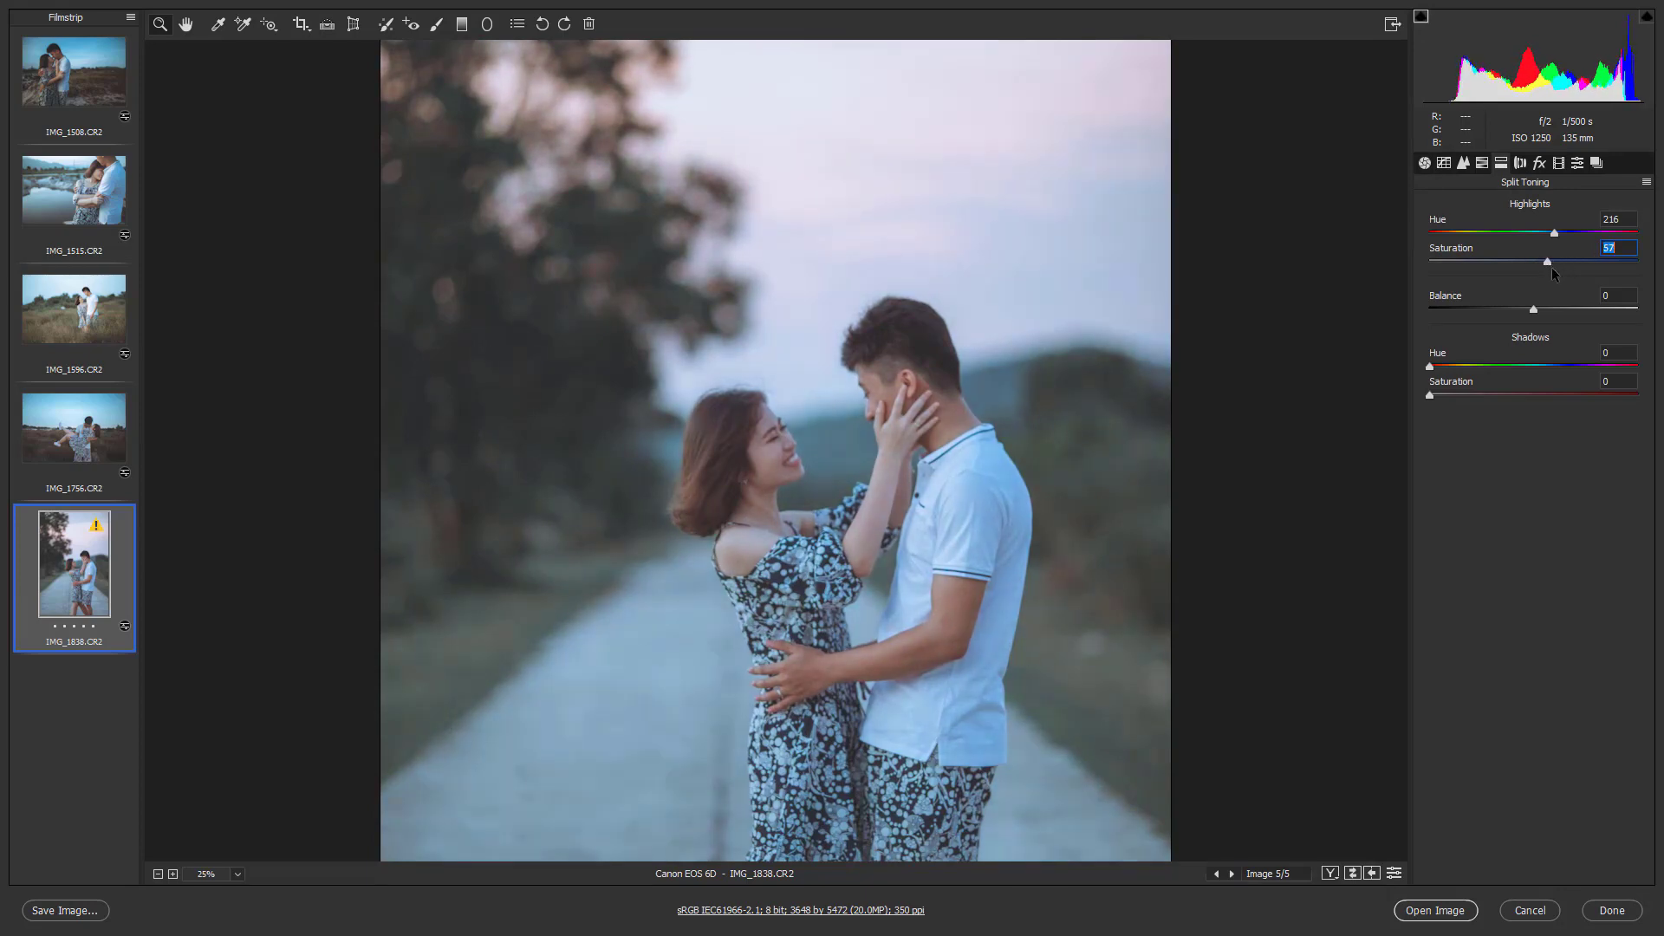
pyautogui.hotkey('ctrl', '-')
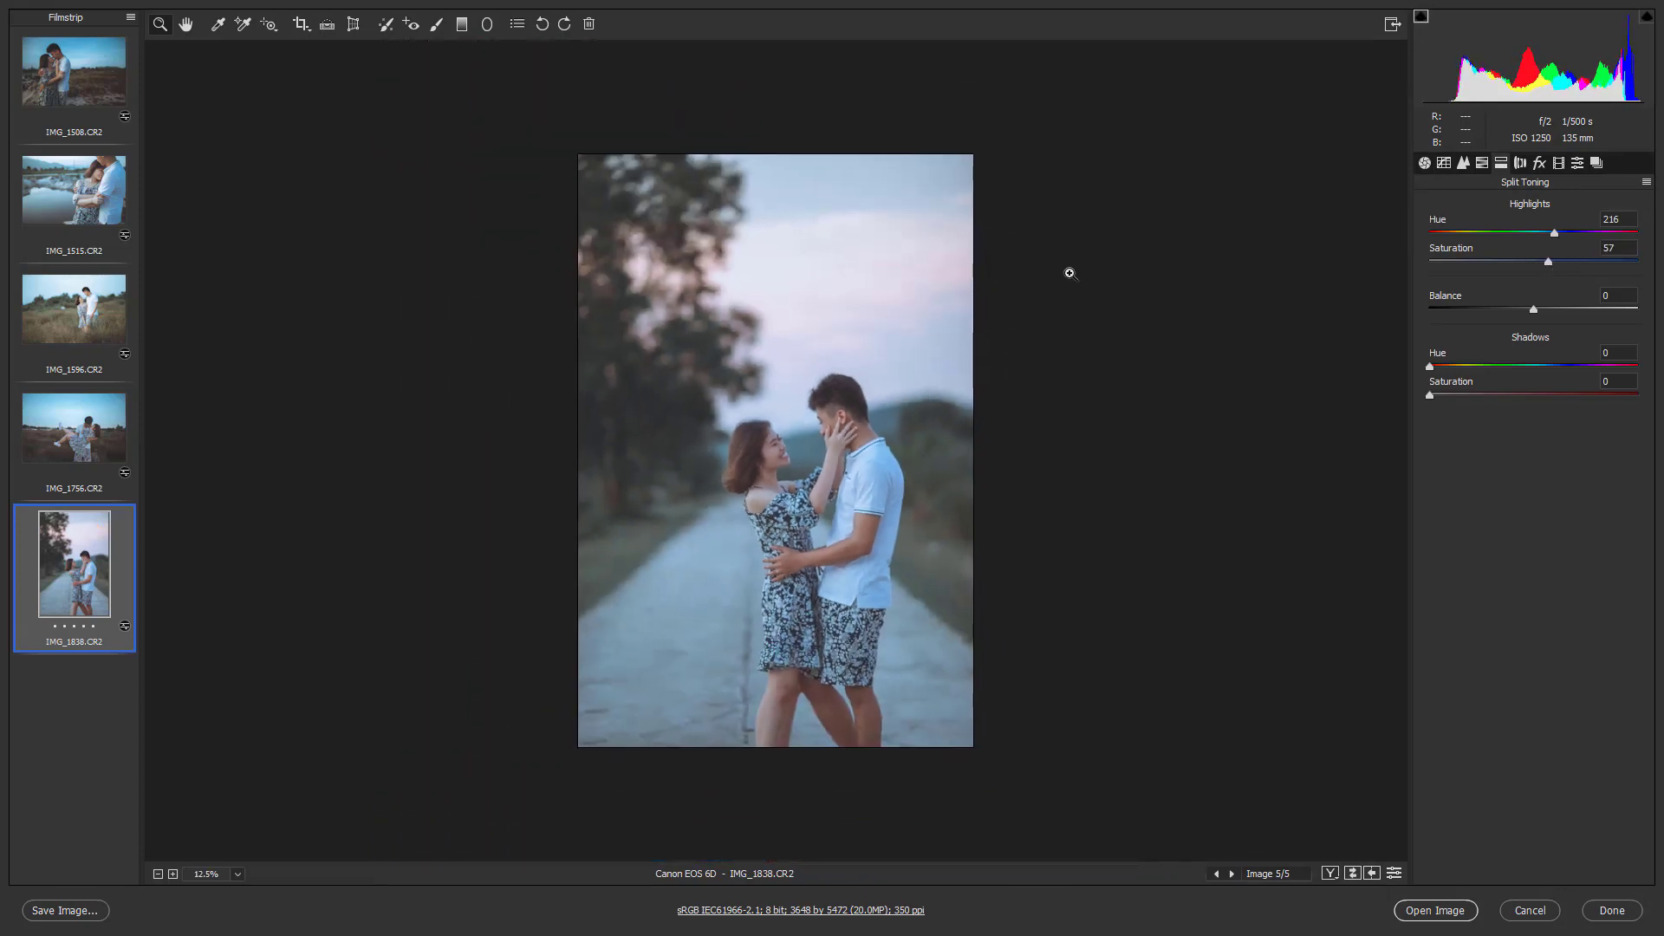
# - Select IMG_1596, then select all five photos with Ctrl+A
pyautogui.click(39, 323)
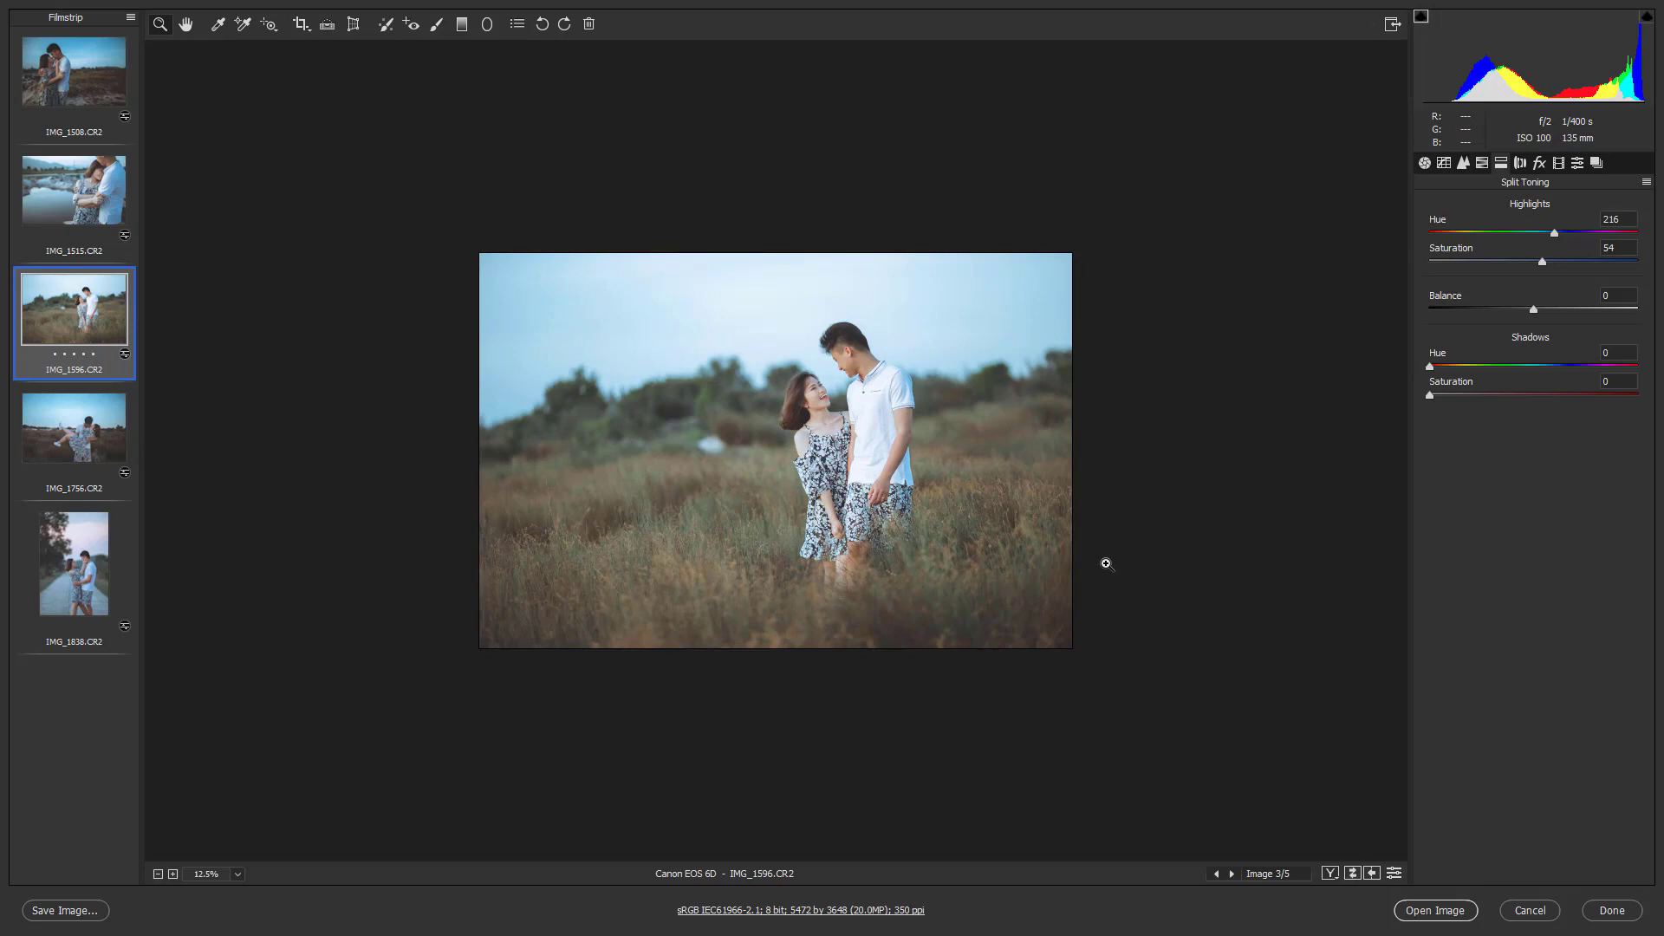
pyautogui.hotkey('ctrl', 'a')
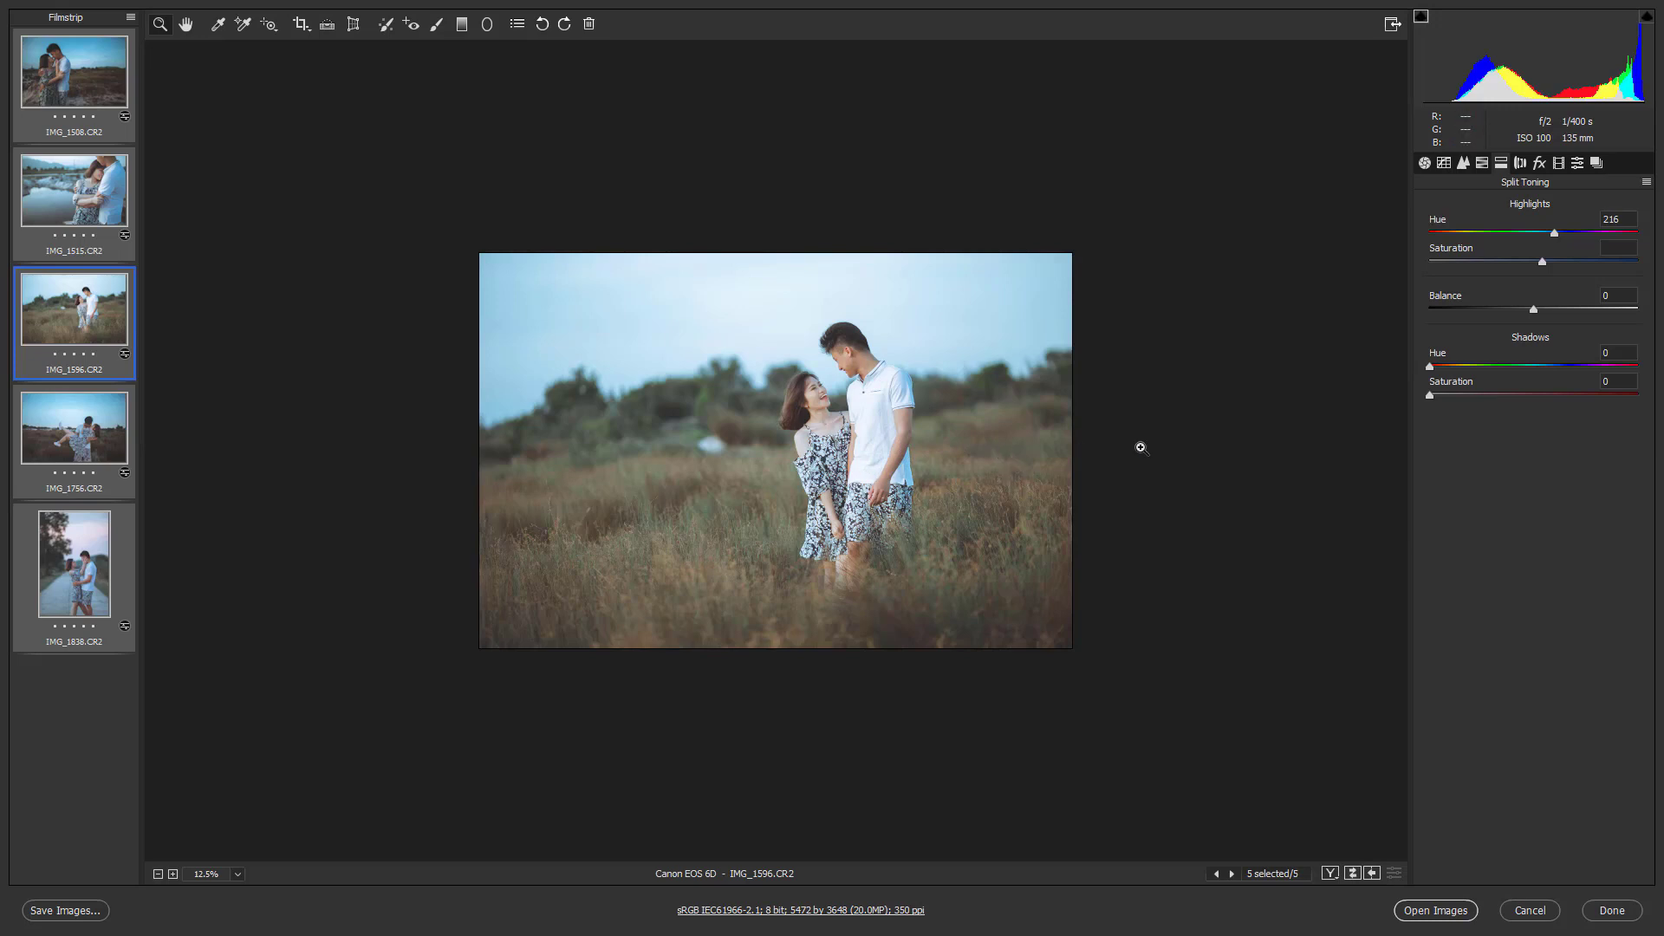
# - Send all five selected photos to Photoshop with Open Images
pyautogui.click(1436, 912)
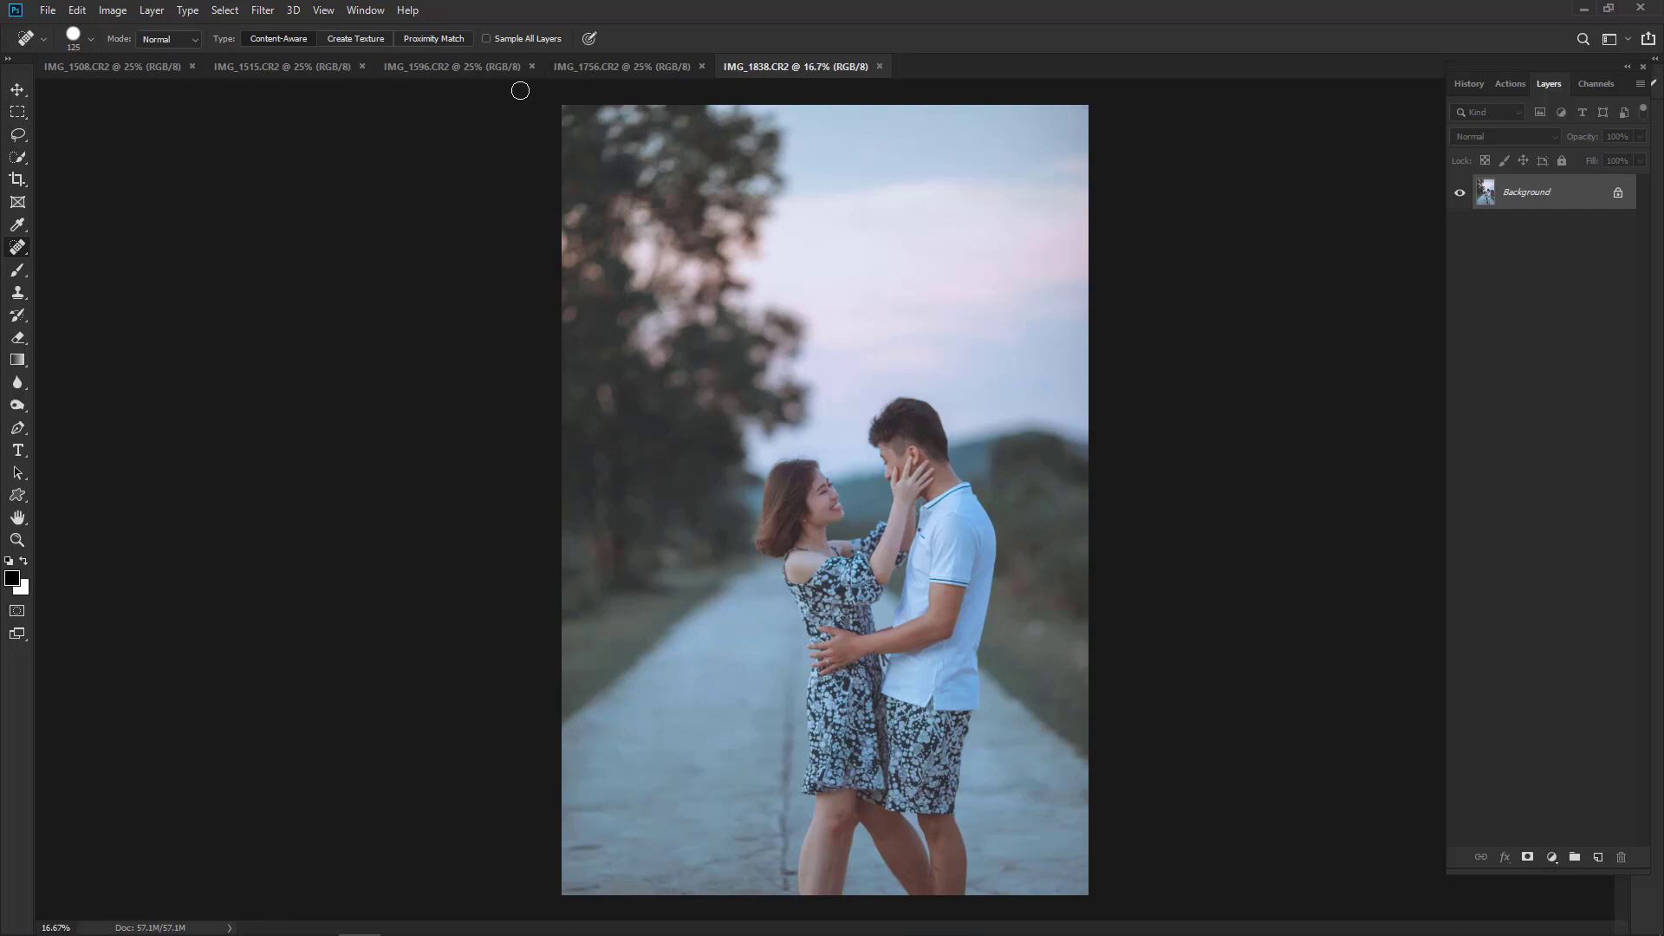
# - Bring the IMG_1596.CR2 document to the front via its tab
pyautogui.click(476, 66)
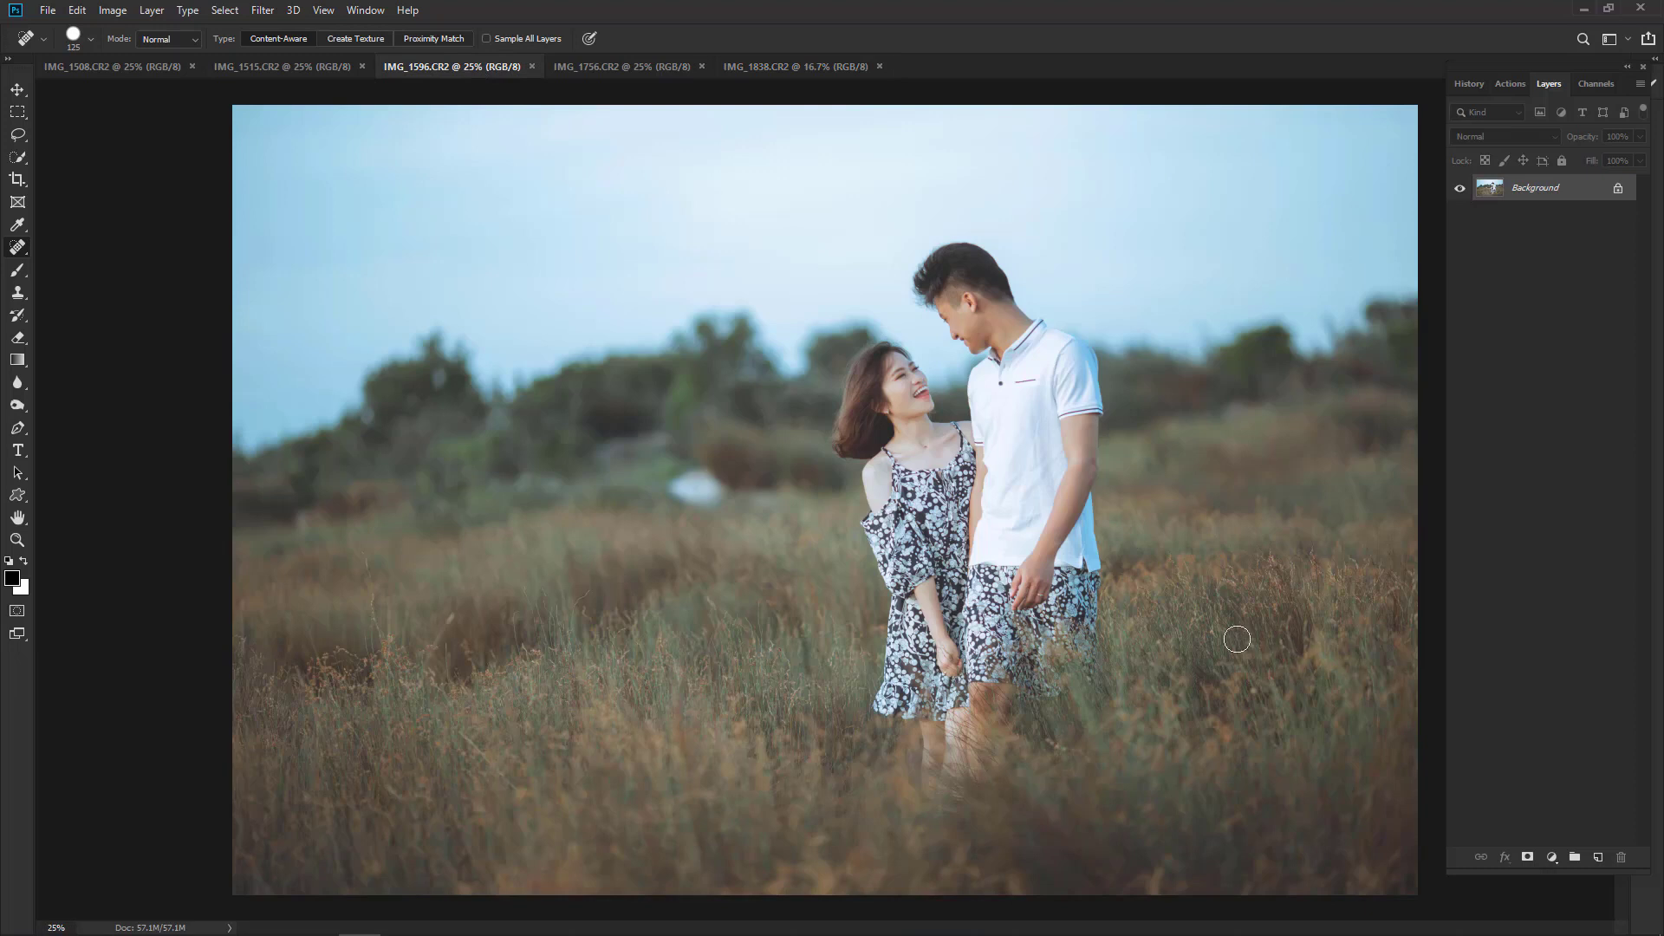